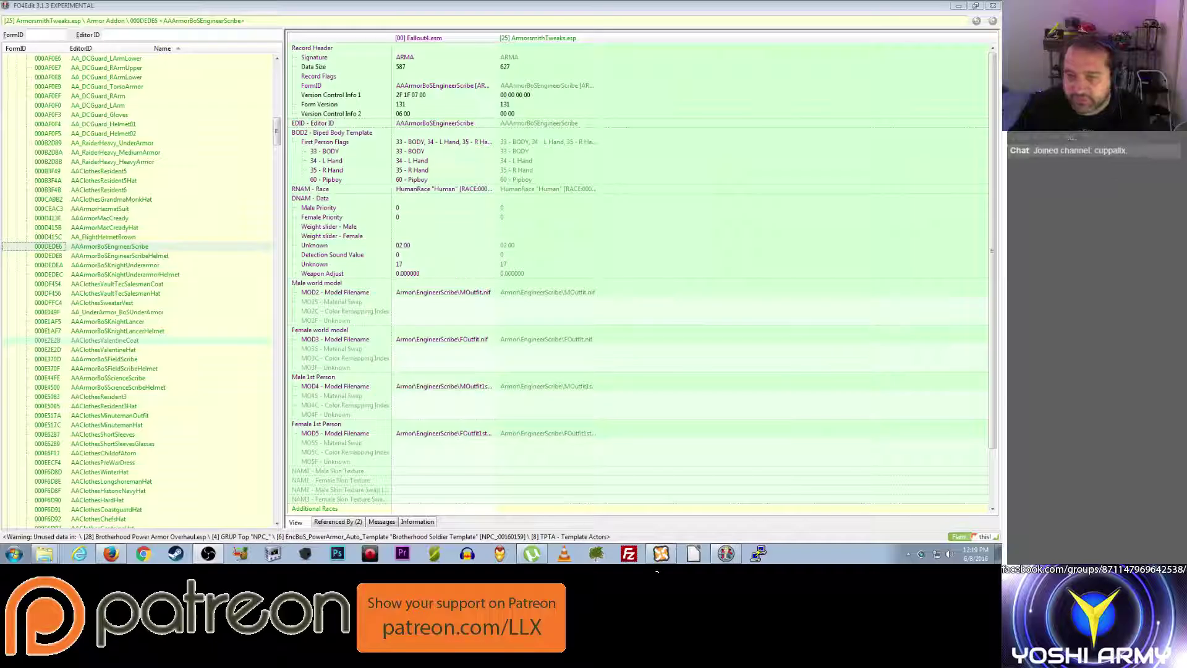
# Step: Review the ArmorsmithTweaks.esp armor addon records from AAArmorBoSEngineerScribeHelmet through AAClothesSweaterVest, comparing their races and body slots with the other plugins
pyautogui.click(130, 259)
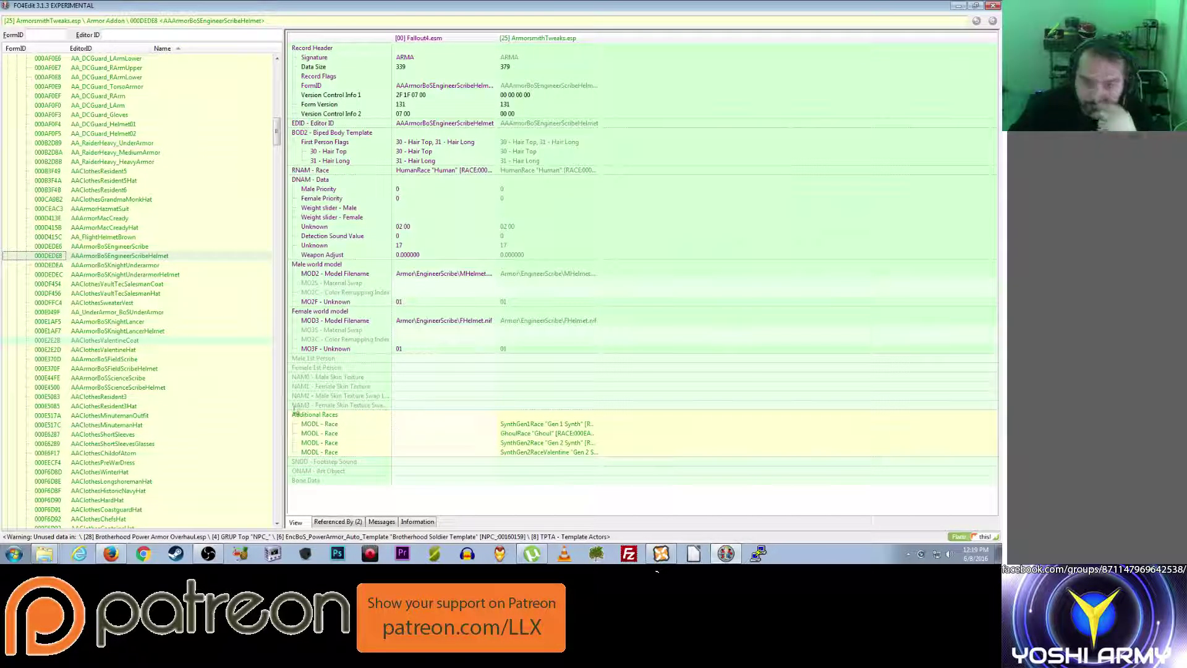
pyautogui.click(146, 266)
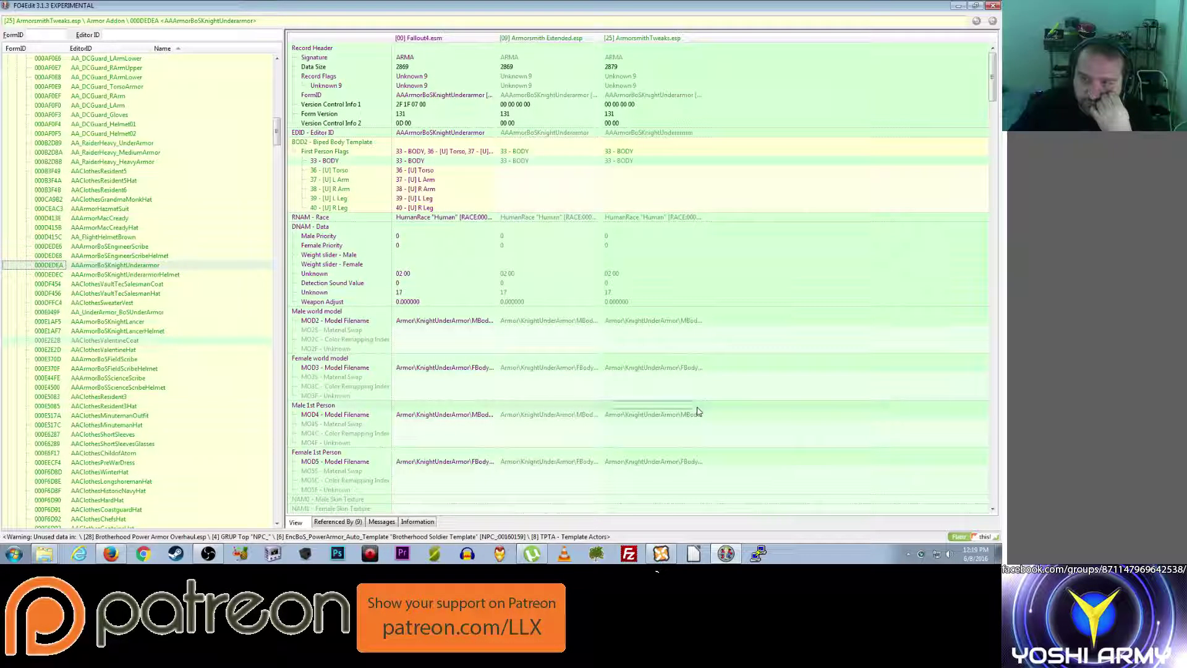
pyautogui.scroll(-5, 686, 401)
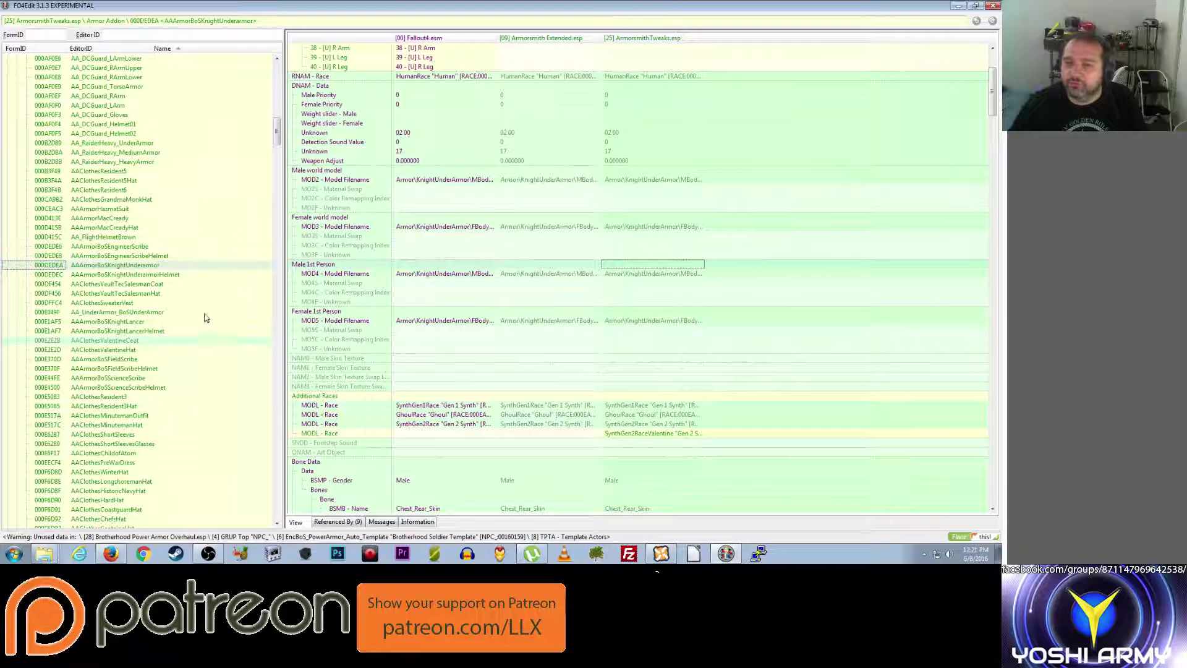
pyautogui.click(155, 276)
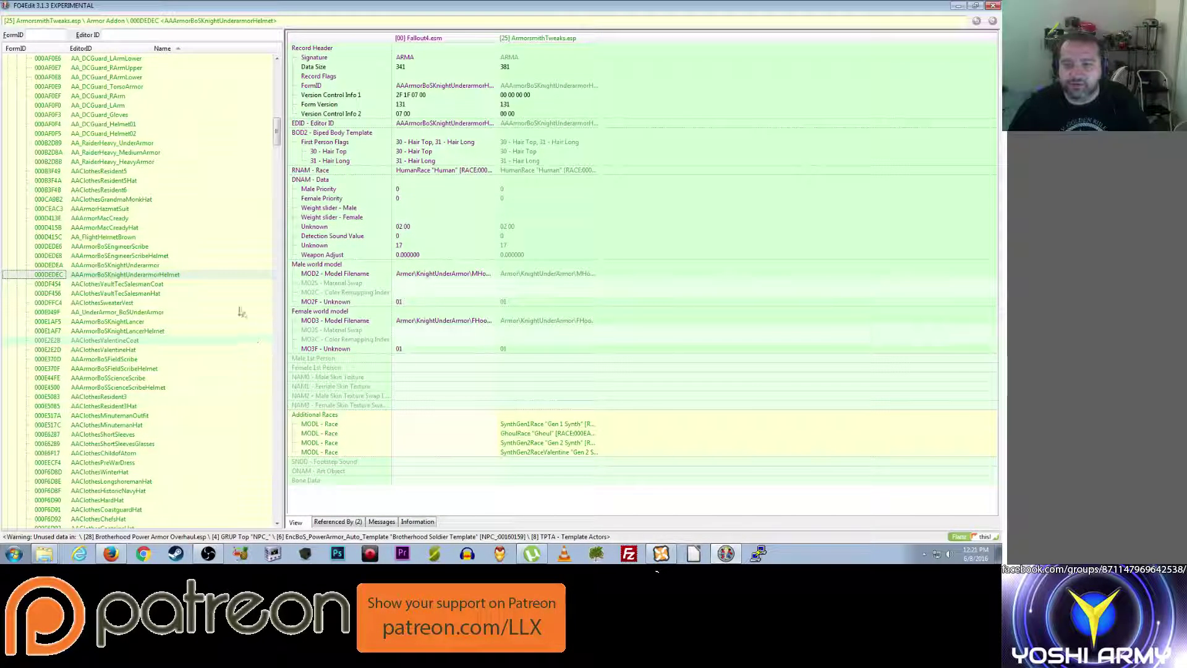
pyautogui.click(154, 287)
pyautogui.click(148, 293)
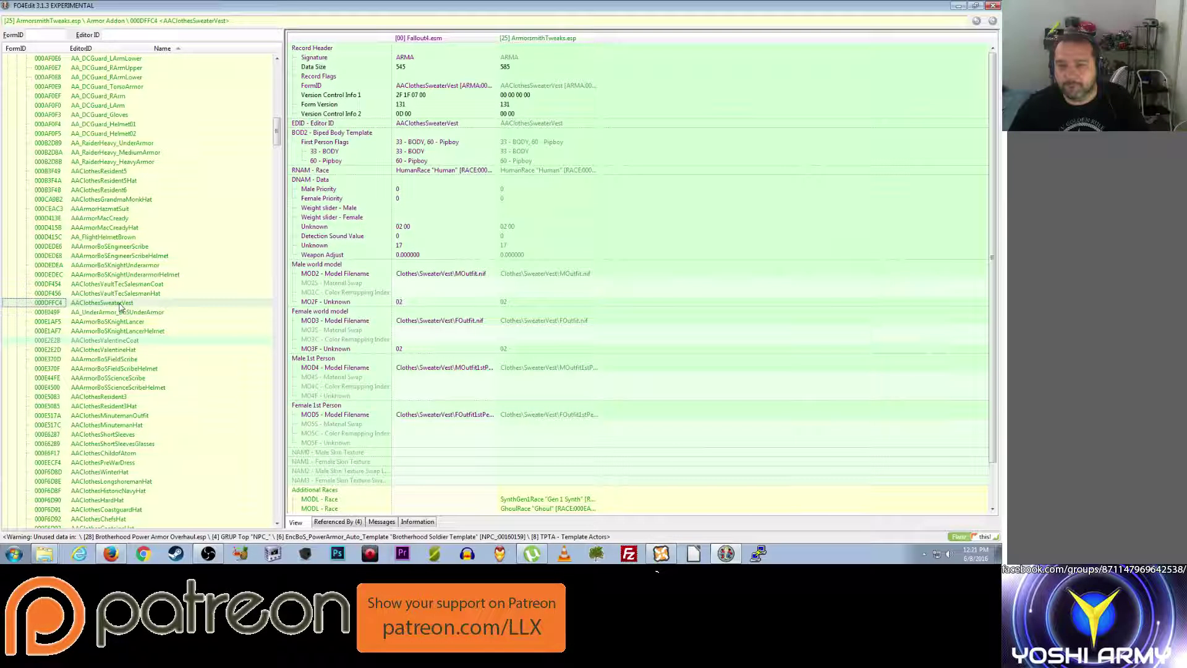
pyautogui.click(120, 303)
# Step: Return to the first armor addon, AA_RaiderMod_TorsoLite6, and check each record's race entries down to AAClothesSquire
pyautogui.scroll(20, 115, 291)
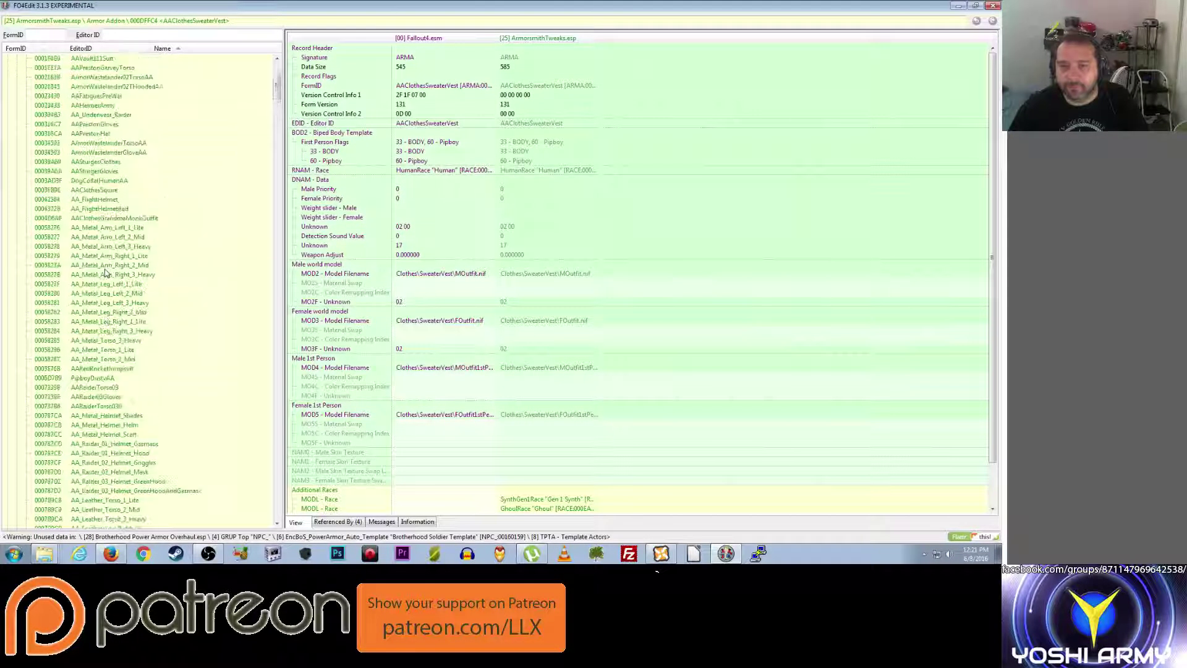
pyautogui.click(120, 125)
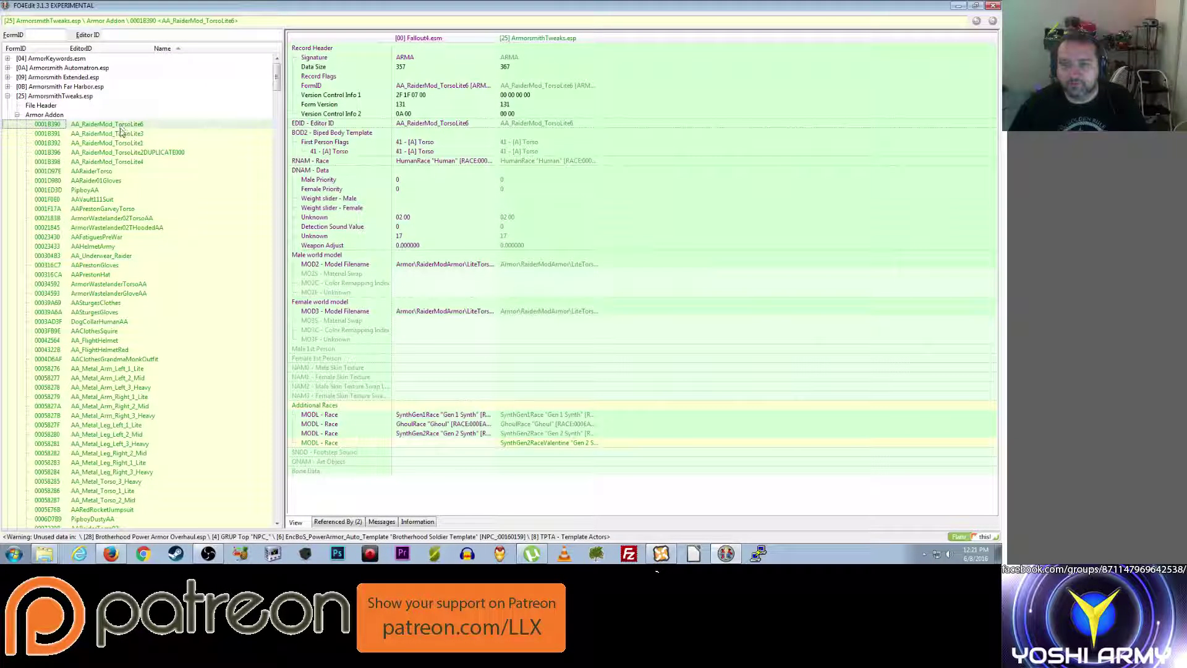
pyautogui.press('Down')
pyautogui.press('Down')
pyautogui.press('Down')
pyautogui.press('Down')
pyautogui.press('Down')
pyautogui.press('Down')
pyautogui.press('Down')
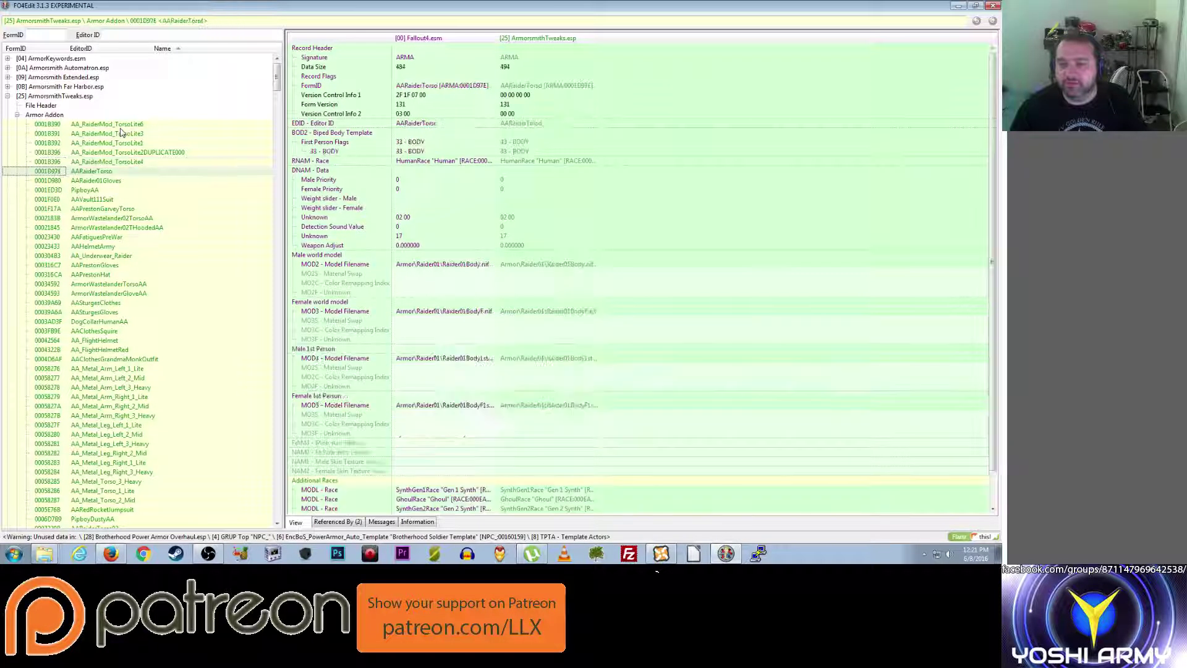
pyautogui.press('Down')
pyautogui.press('Down')
pyautogui.press('Down')
pyautogui.press('Down')
pyautogui.press('Down')
pyautogui.press('Down')
pyautogui.press('Down')
pyautogui.press('Down')
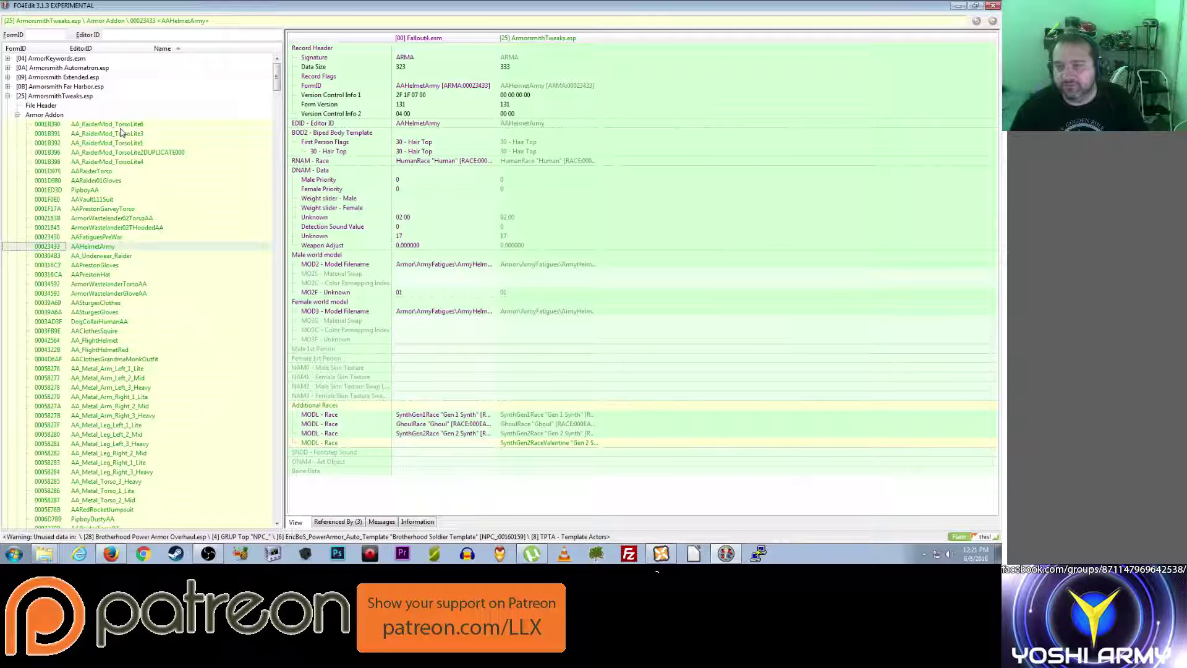
pyautogui.press('Down')
pyautogui.press('Down')
pyautogui.press('Down')
pyautogui.press('Down')
pyautogui.press('Down')
pyautogui.press('Down')
pyautogui.press('Down')
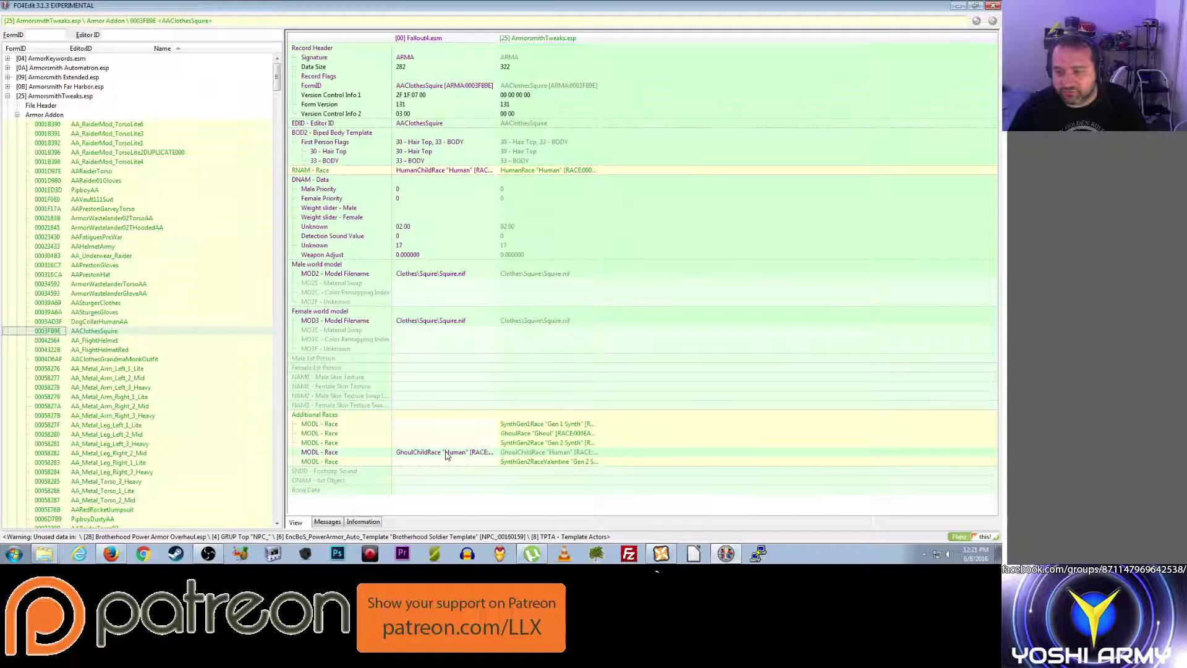
# Step: Add HumanChildRace as an additional race to the ArmorsmithTweaks.esp version of AAClothesSquire, accepting the module edit
pyautogui.rightClick(533, 415)
pyautogui.click(556, 434)
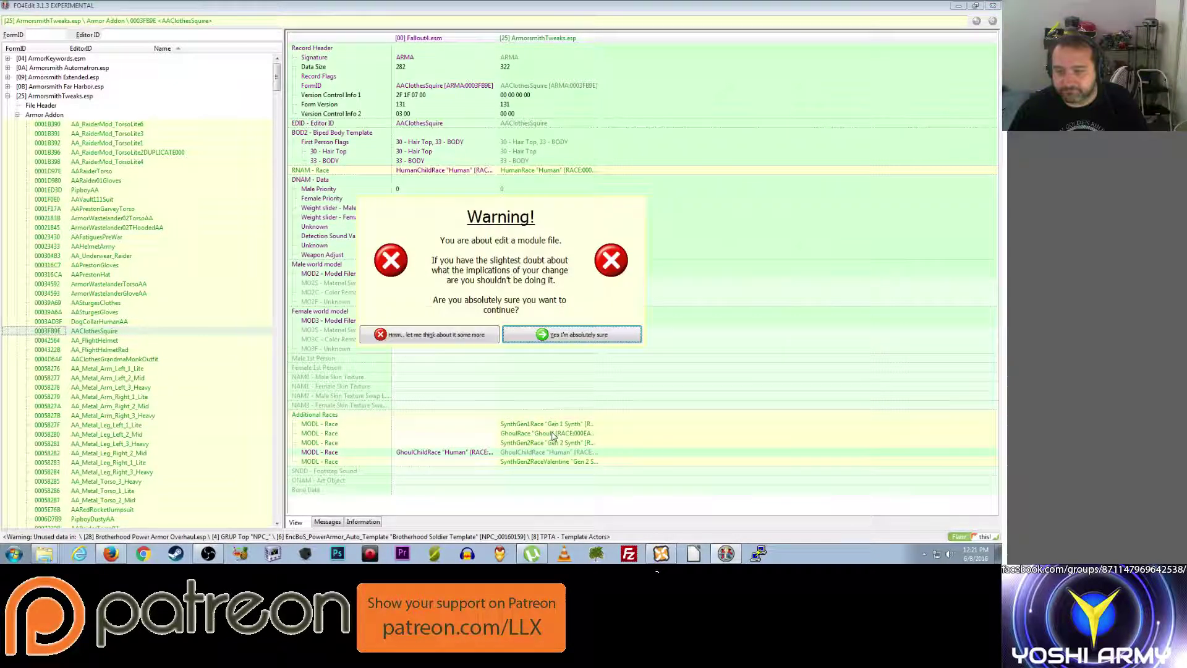
pyautogui.click(552, 334)
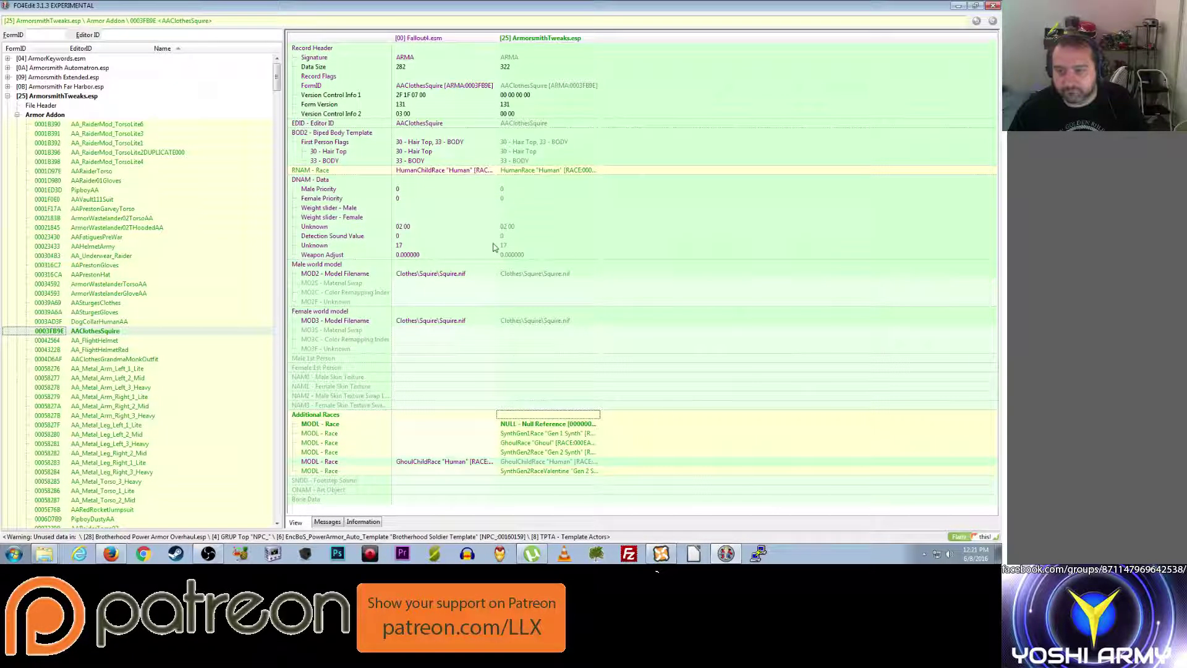
pyautogui.rightClick(447, 170)
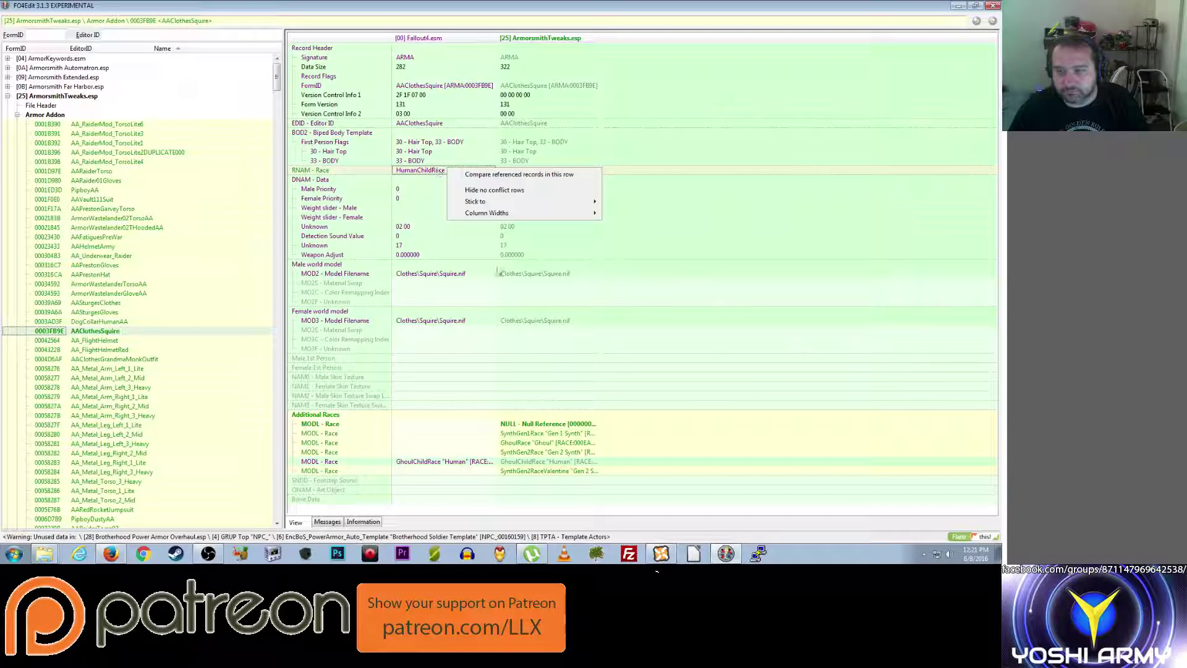
pyautogui.click(548, 426)
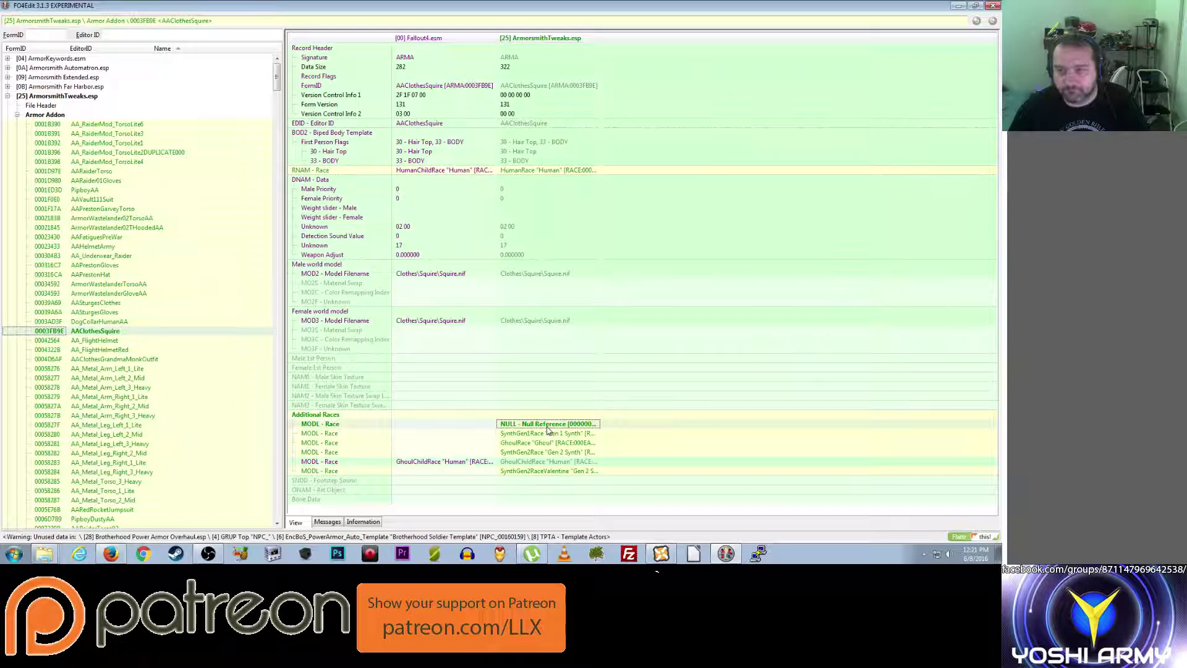
pyautogui.click(547, 426)
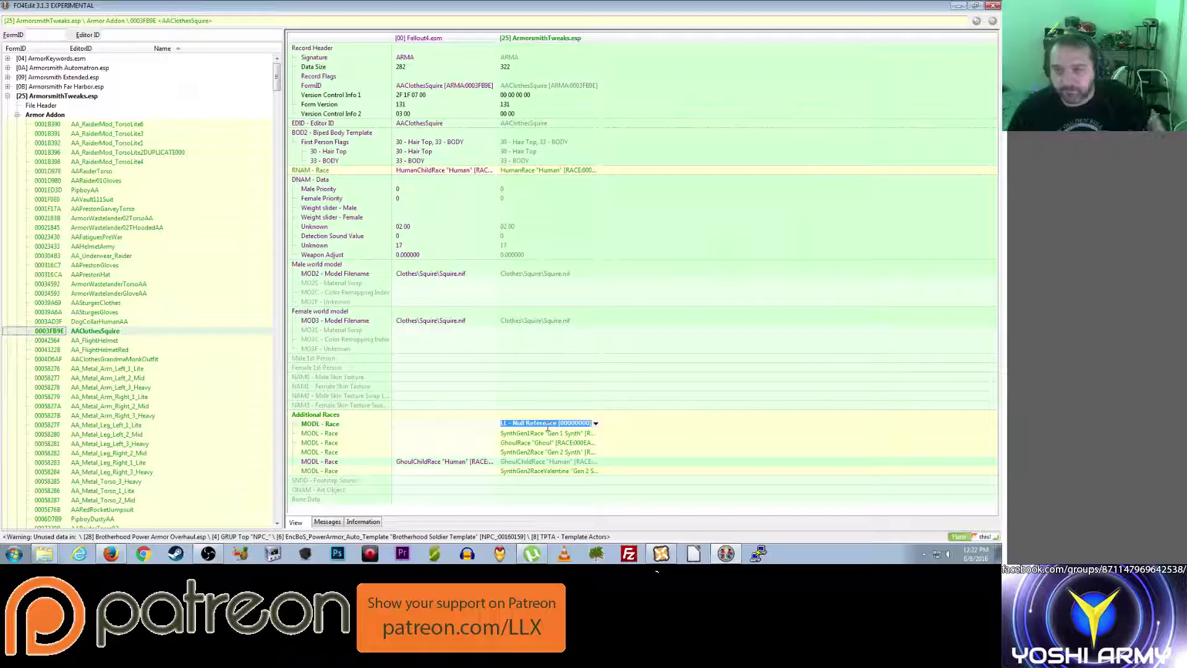
pyautogui.write('hu')
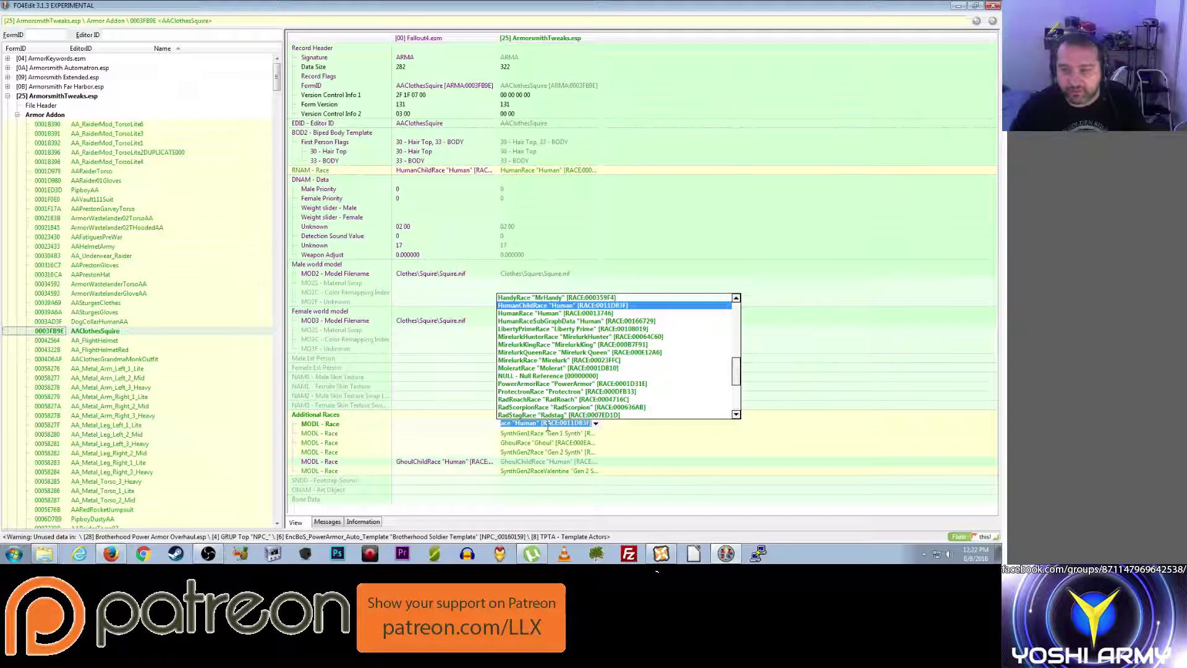
pyautogui.press('Down')
pyautogui.press('Return')
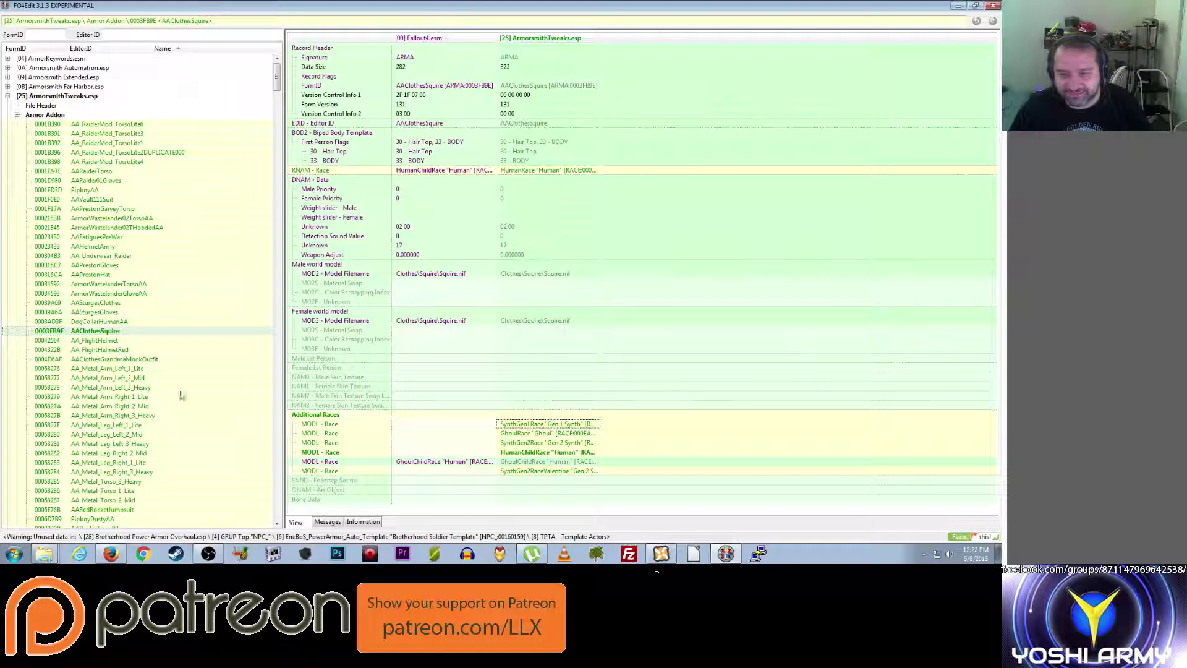
# Step: Check the race entries of the armor addons from AA_FlightHelmet through the metal arms to AA_Metal_Leg_Left_2_Mid
pyautogui.click(104, 342)
pyautogui.press('Down')
pyautogui.press('Down')
pyautogui.press('Down')
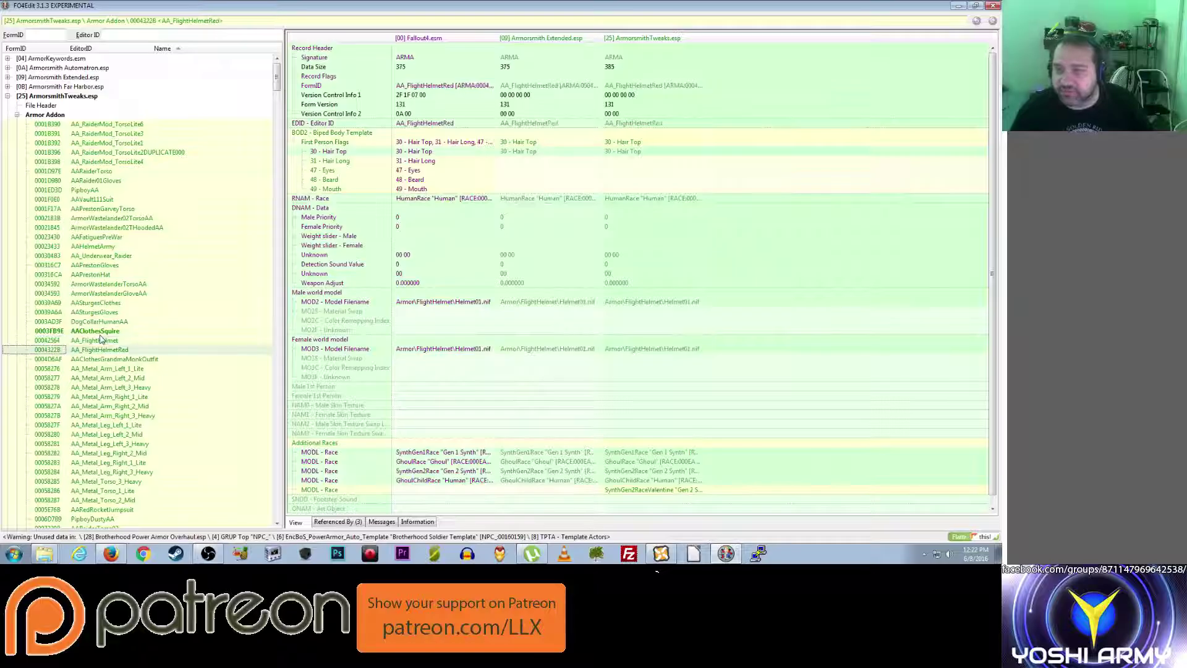
pyautogui.press('Down')
pyautogui.press('Down')
pyautogui.press('Down')
pyautogui.press('Down')
pyautogui.press('Down')
pyautogui.press('Down')
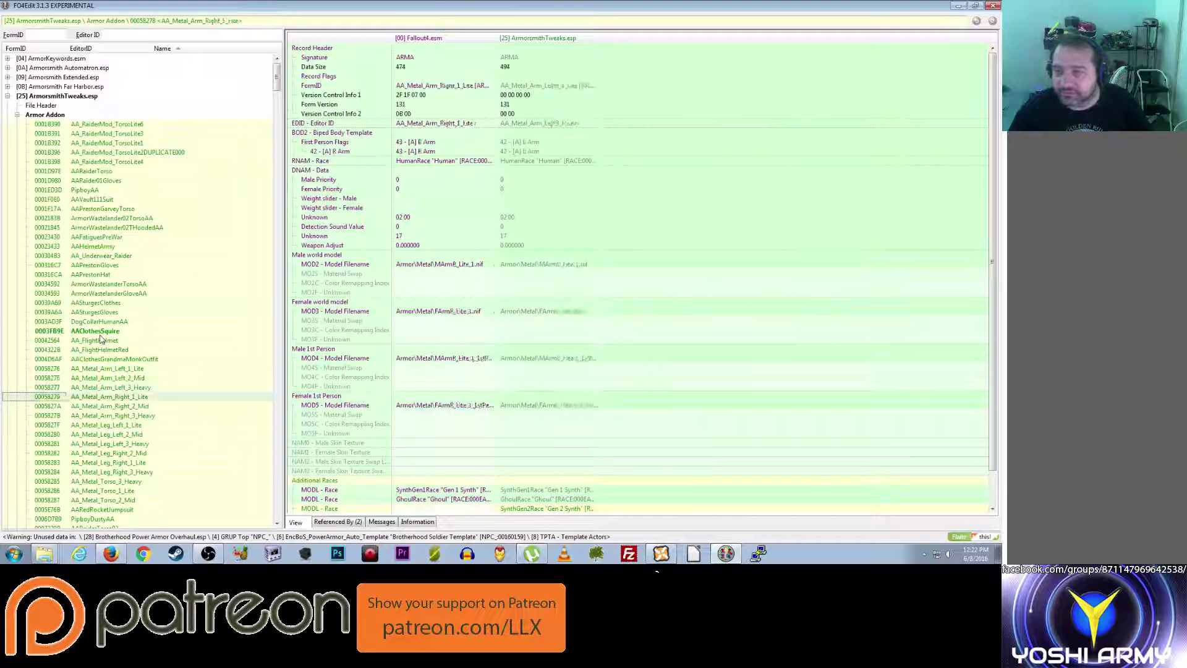
pyautogui.press('Down')
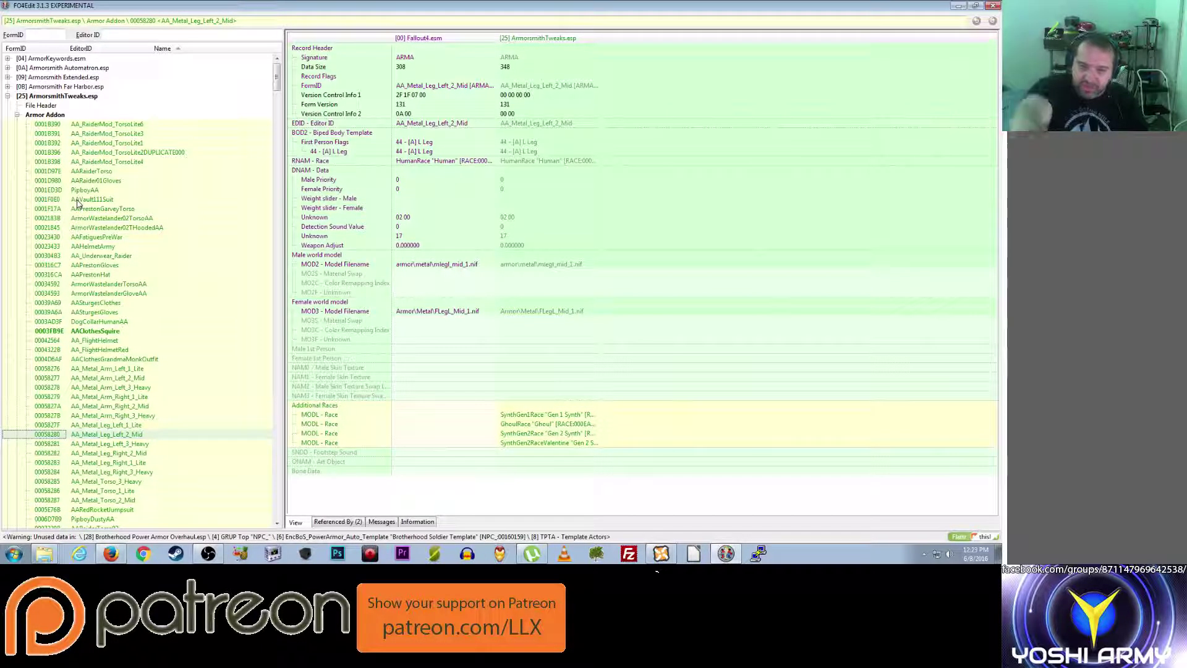
# Step: Check the race entries of the remaining metal leg and torso addons and the records down to AARaiderTorso03B
pyautogui.click(106, 332)
pyautogui.click(106, 443)
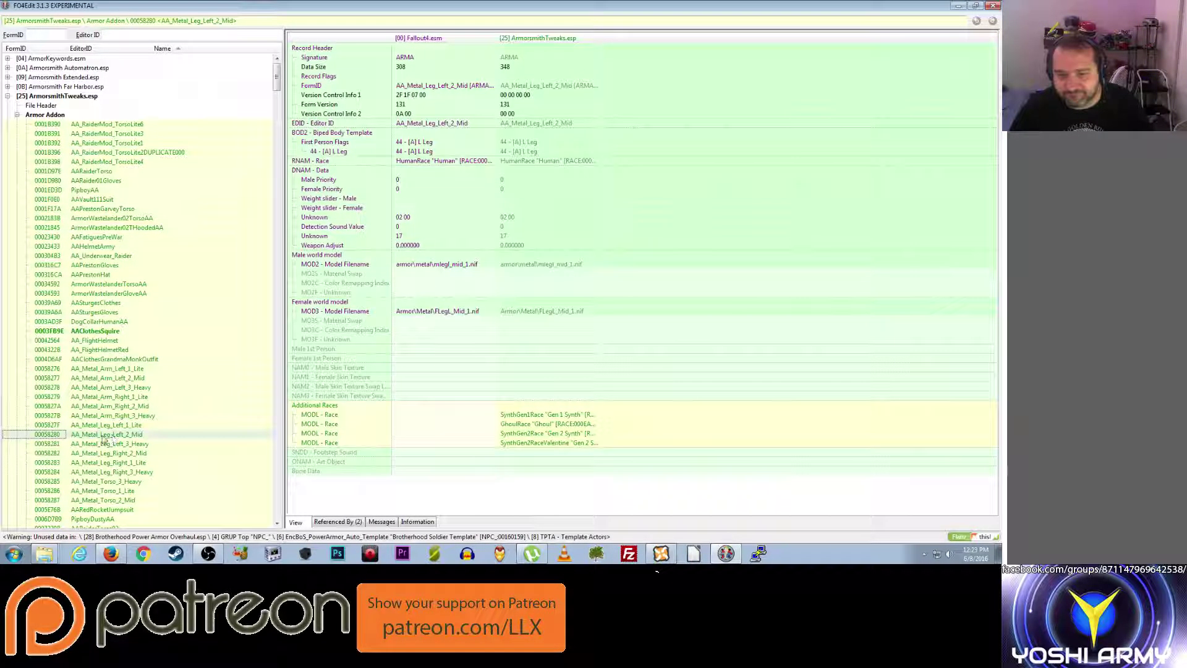
pyautogui.press('Down')
pyautogui.press('Down')
pyautogui.press('Down')
pyautogui.press('Down')
pyautogui.press('Down')
pyautogui.press('Down')
pyautogui.press('Down')
pyautogui.press('Down')
pyautogui.press('Down')
pyautogui.press('Down')
pyautogui.press('Down')
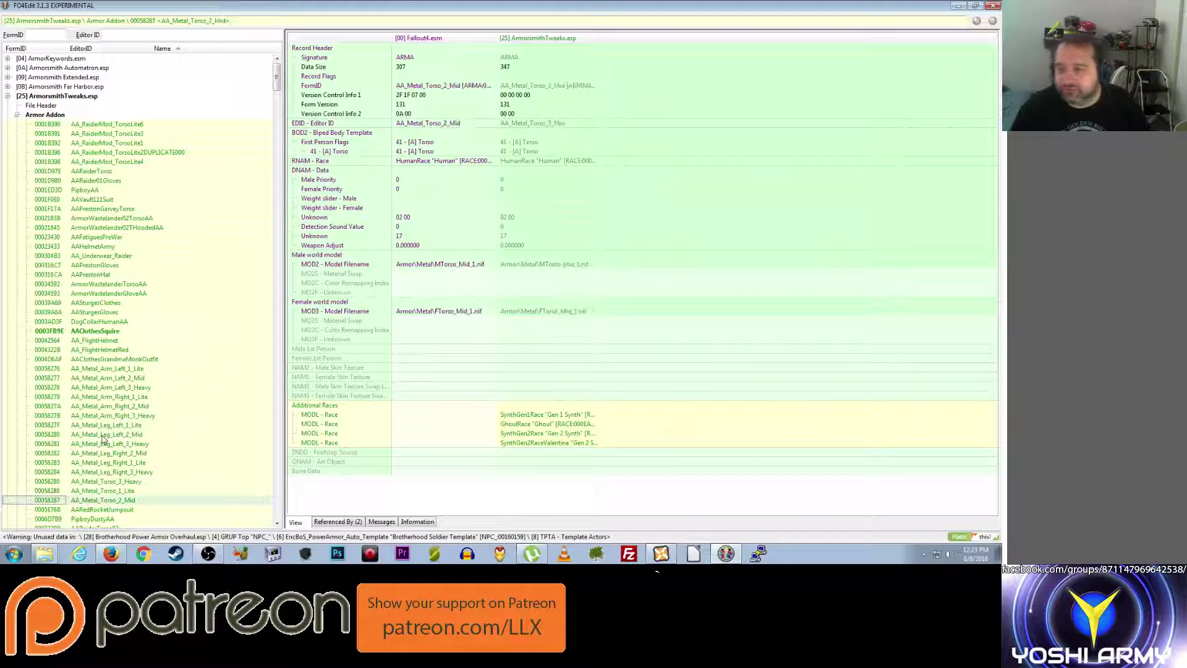
pyautogui.press('Down')
pyautogui.press('Down')
pyautogui.press('Down')
pyautogui.press('Down')
pyautogui.press('Down')
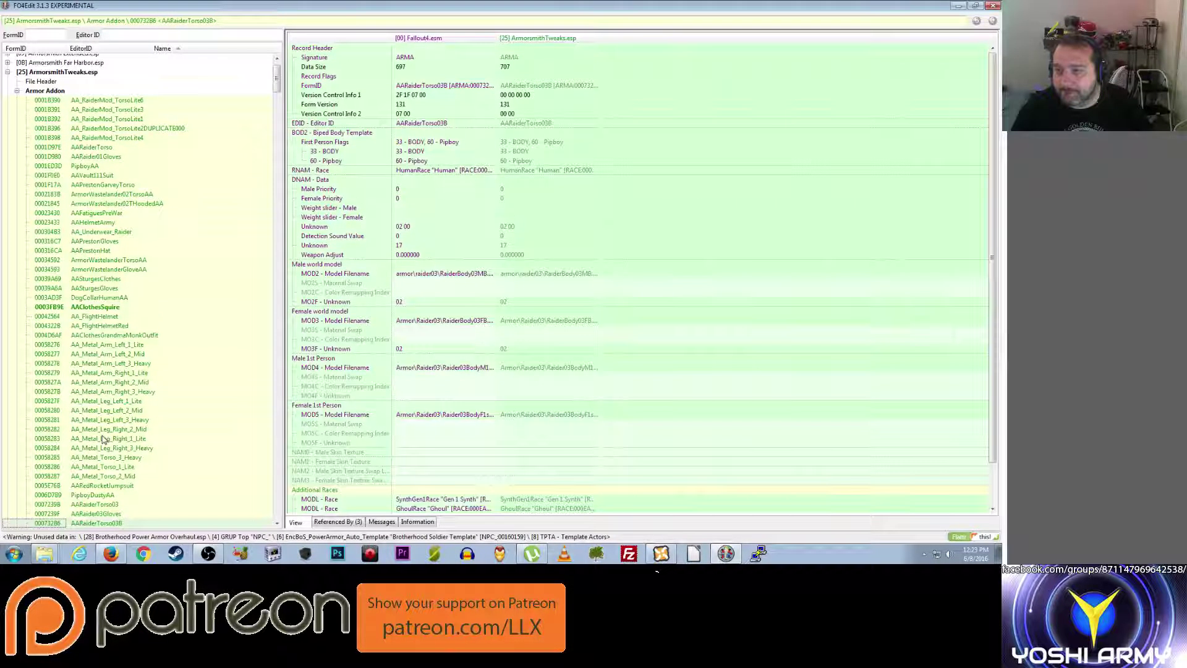
# Step: Check the race entries of the metal and raider helmets, the leather armor pieces and the records down to AAVault114Suit
pyautogui.press('Down')
pyautogui.press('Down')
pyautogui.press('Down')
pyautogui.press('Down')
pyautogui.press('Down')
pyautogui.press('Down')
pyautogui.press('Down')
pyautogui.press('Down')
pyautogui.press('Down')
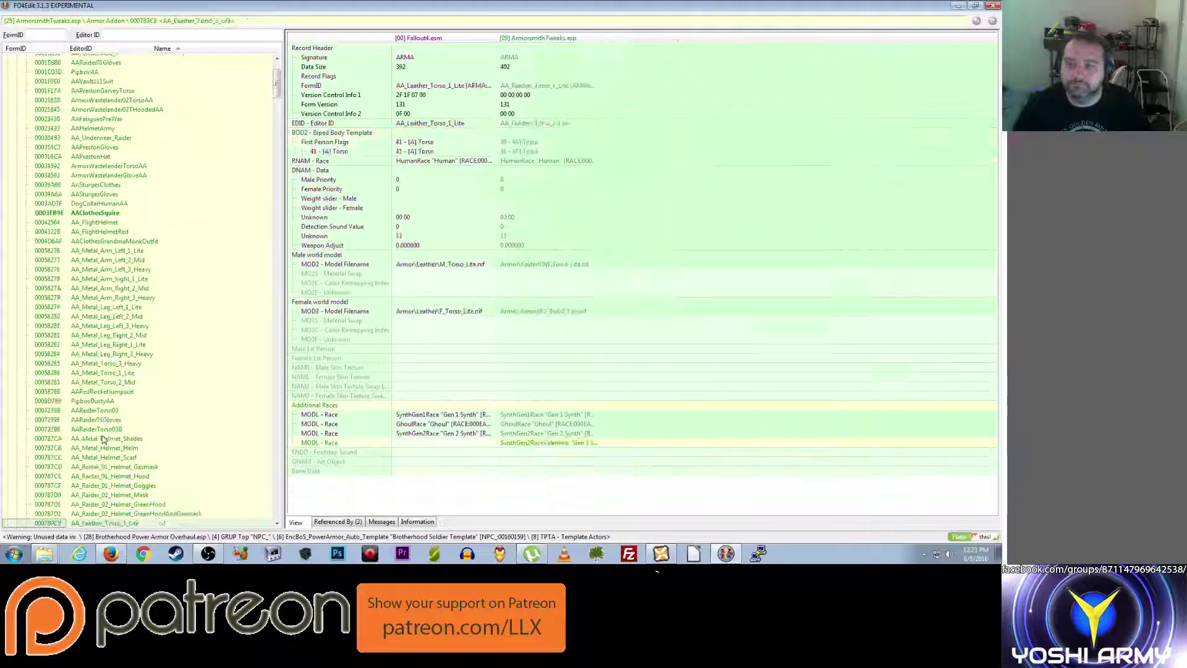
pyautogui.press('Down')
pyautogui.press('Down')
pyautogui.press('Down')
pyautogui.press('Down')
pyautogui.press('Down')
pyautogui.press('Down')
pyautogui.press('Down')
pyautogui.press('Down')
pyautogui.press('Down')
pyautogui.press('Down')
pyautogui.press('Down')
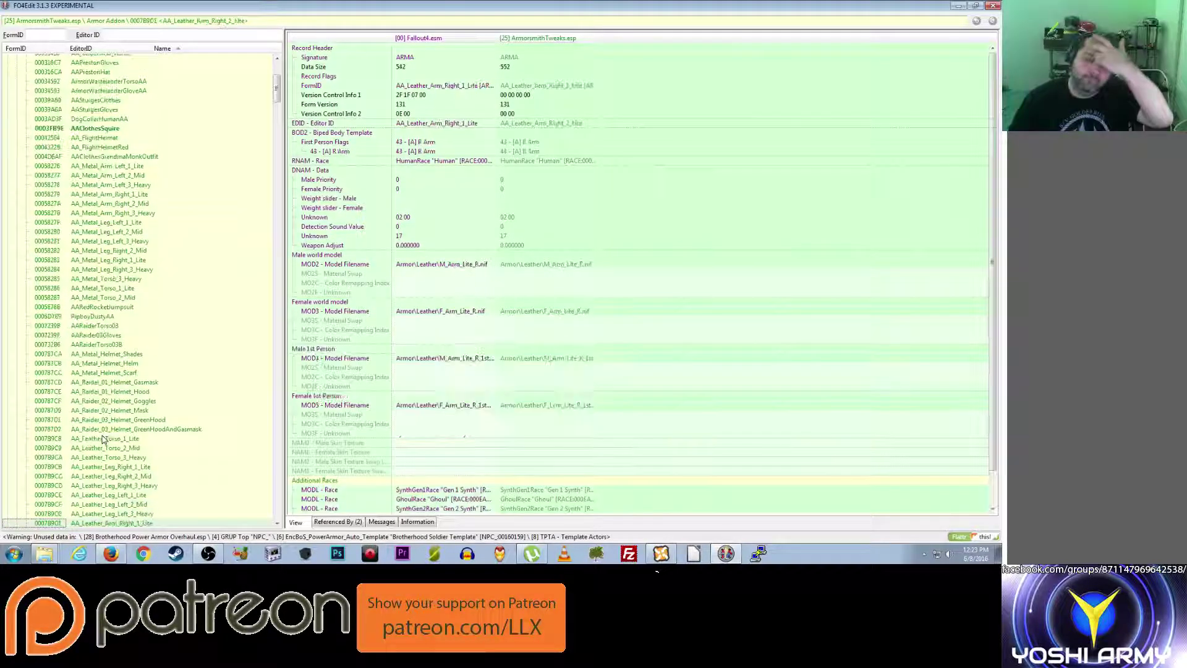
pyautogui.press('Down')
pyautogui.press('Down')
pyautogui.press('Down')
pyautogui.press('Down')
pyautogui.press('Down')
pyautogui.press('Down')
pyautogui.press('Down')
pyautogui.press('Down')
pyautogui.press('Down')
pyautogui.press('Down')
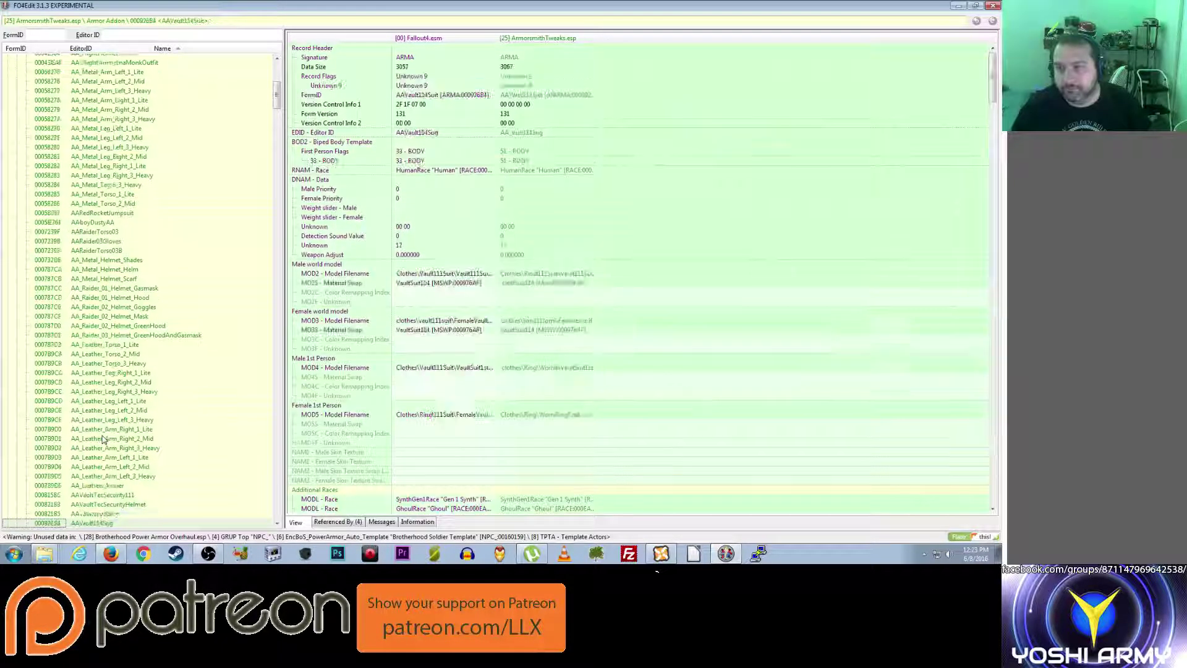
# Step: Check the race entries of the resident, Piper and DCGuard armor addons down to AAClothesResident5Hat
pyautogui.press('Down')
pyautogui.press('Down')
pyautogui.press('Down')
pyautogui.press('Down')
pyautogui.press('Down')
pyautogui.press('Down')
pyautogui.press('Down')
pyautogui.press('Down')
pyautogui.press('Down')
pyautogui.press('Down')
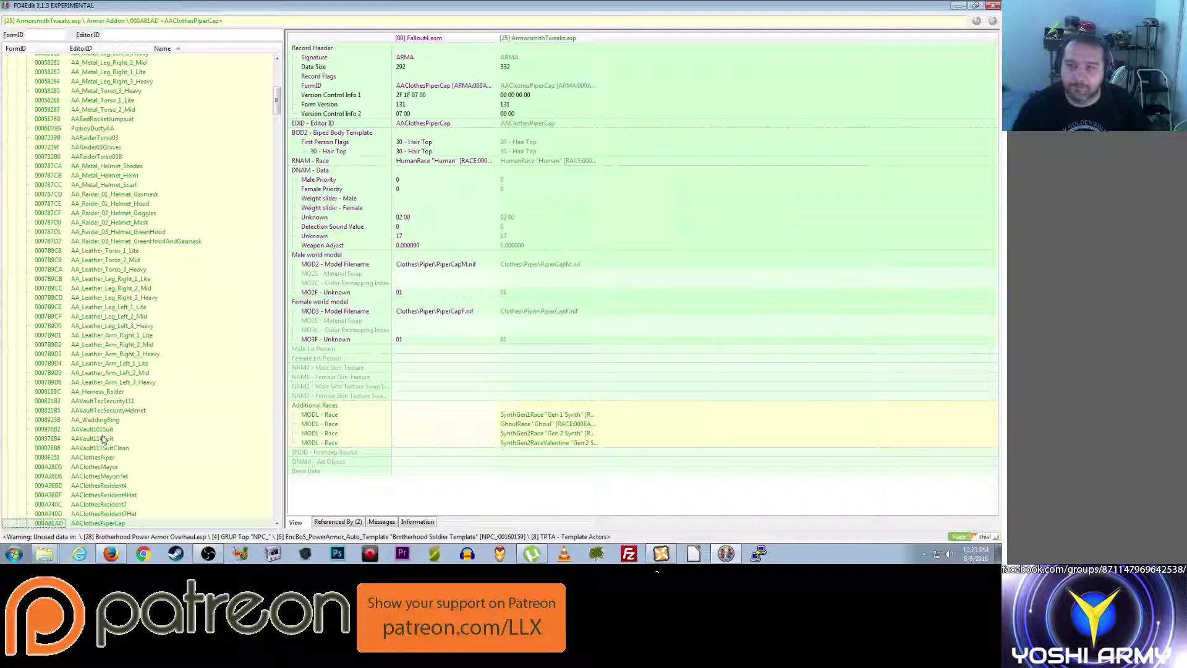
pyautogui.press('Down')
pyautogui.press('Down')
pyautogui.press('Down')
pyautogui.press('Down')
pyautogui.press('Down')
pyautogui.press('Down')
pyautogui.press('Down')
pyautogui.press('Down')
pyautogui.press('Down')
pyautogui.press('Down')
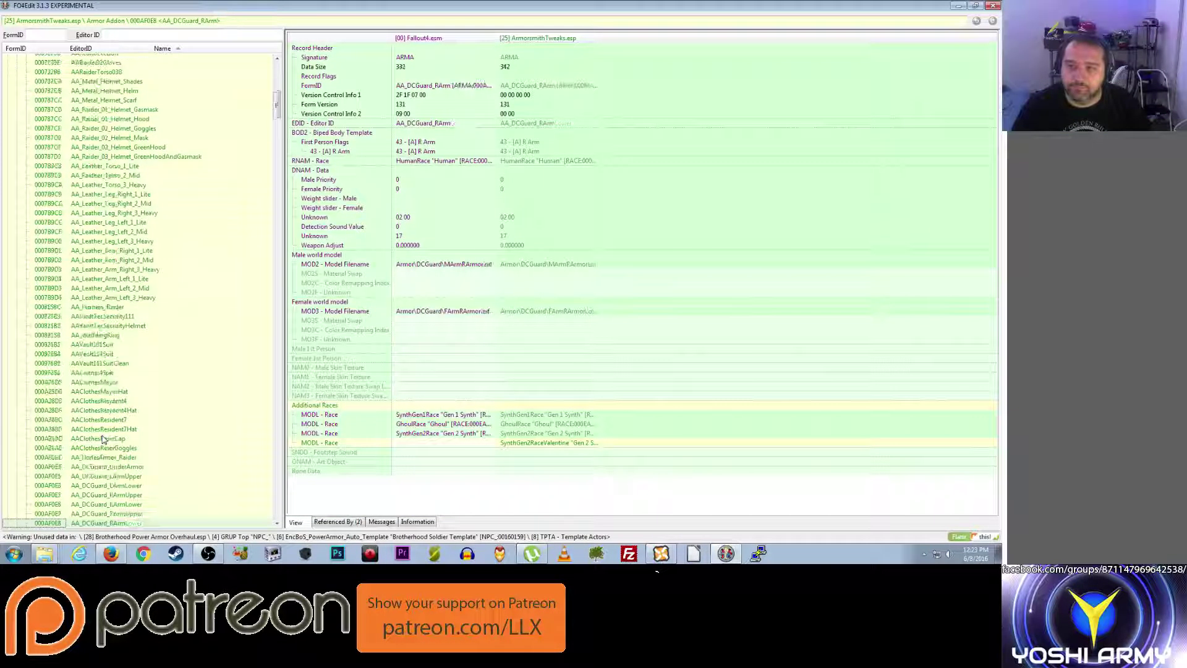
pyautogui.press('Down')
pyautogui.press('Down')
pyautogui.press('Down')
pyautogui.press('Down')
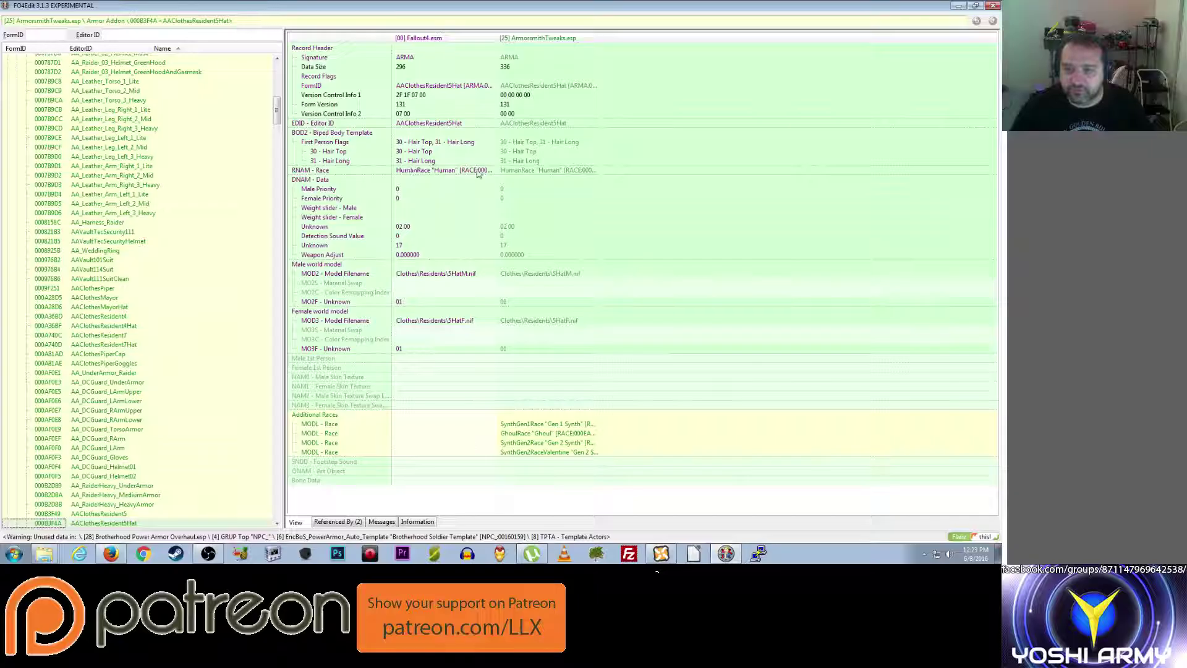
# Step: Check the race entries of the armor addons after AAClothesResident5Hat, through the hazmat suit, BoS and mobster outfits, to AAClothesDesdemona
pyautogui.press('Down')
pyautogui.press('Down')
pyautogui.press('Down')
pyautogui.press('Down')
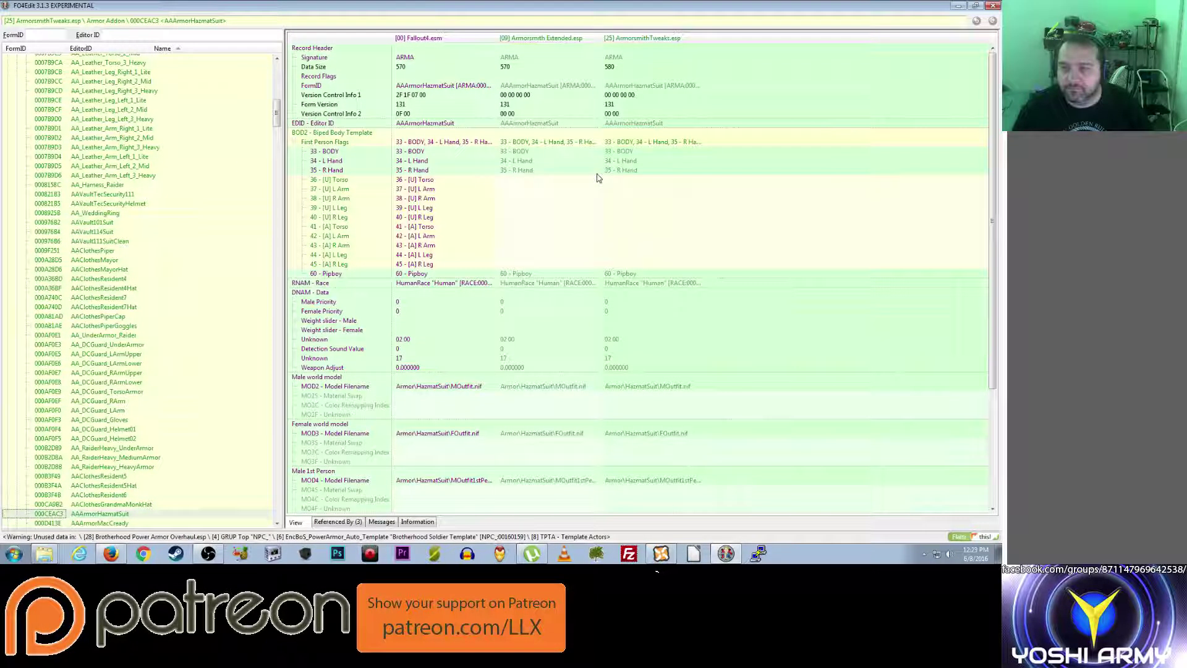
pyautogui.press('Down')
pyautogui.press('Down')
pyautogui.press('Down')
pyautogui.press('Down')
pyautogui.press('Down')
pyautogui.press('Down')
pyautogui.press('Down')
pyautogui.press('Down')
pyautogui.press('Down')
pyautogui.press('Down')
pyautogui.press('Down')
pyautogui.press('Down')
pyautogui.press('Down')
pyautogui.press('Down')
pyautogui.press('Down')
pyautogui.press('Down')
pyautogui.press('Down')
pyautogui.press('Down')
pyautogui.press('Down')
pyautogui.press('Down')
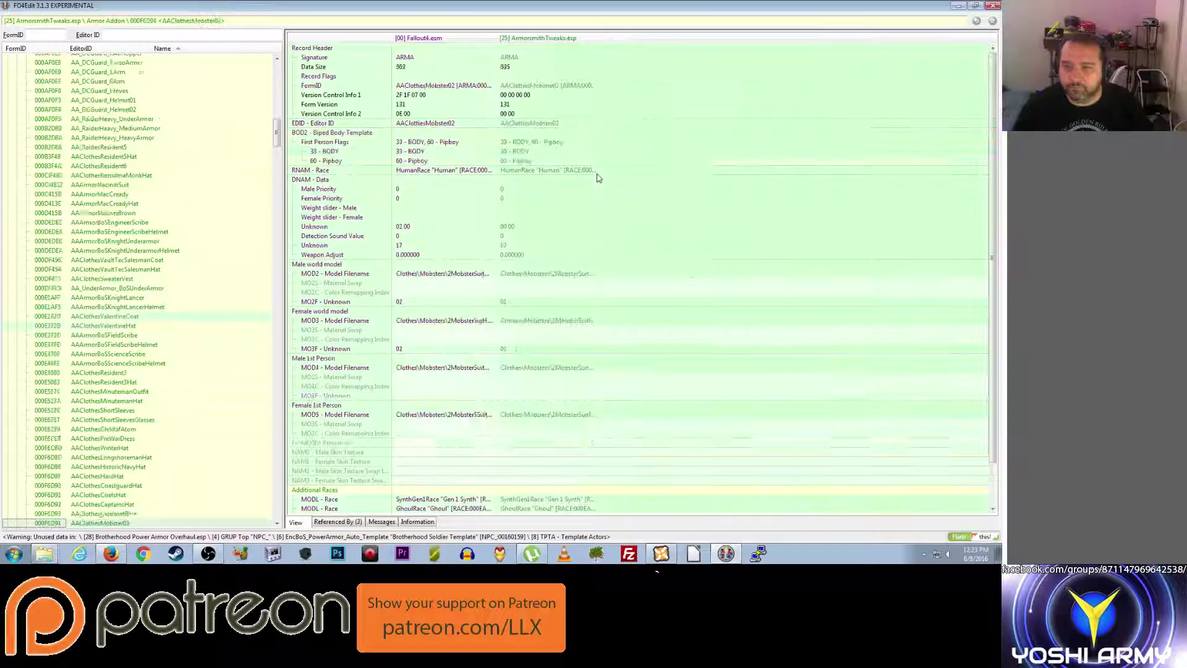
pyautogui.press('Down')
pyautogui.press('Down')
pyautogui.press('Down')
pyautogui.press('Down')
pyautogui.press('Down')
pyautogui.press('Down')
pyautogui.press('Down')
pyautogui.press('Down')
pyautogui.press('Down')
pyautogui.press('Down')
pyautogui.press('Down')
pyautogui.press('Down')
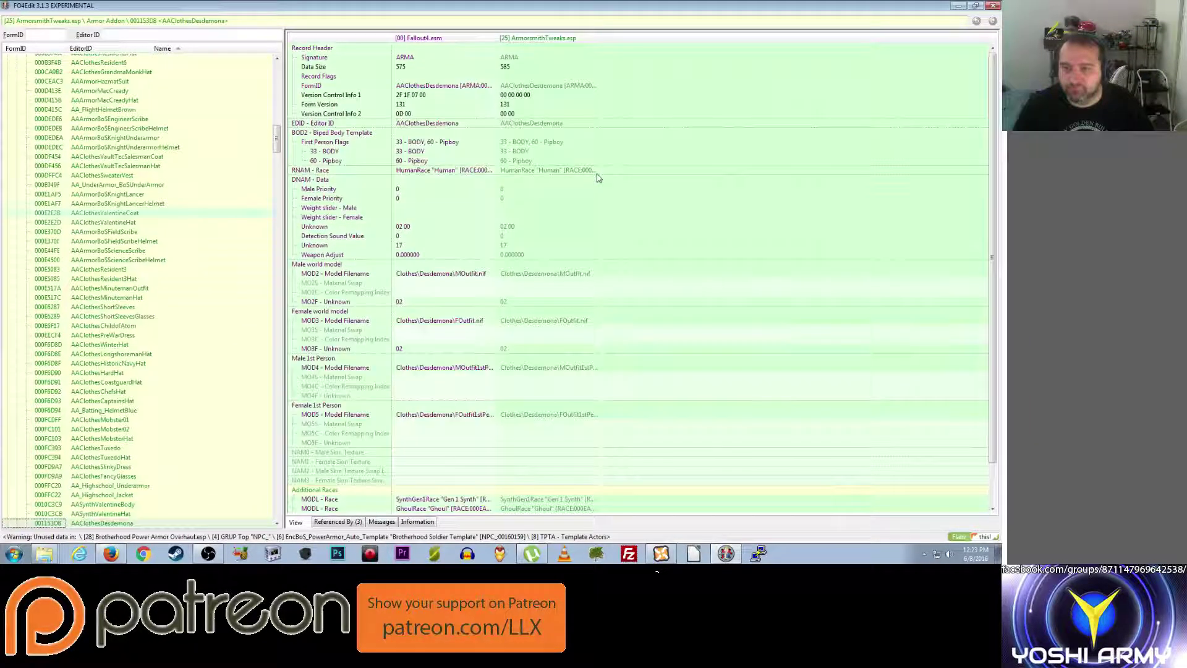
# Step: Review the race entries of AASynthValentineBody and AASynthValentineHat, then return to AAClothesDesdemona
pyautogui.press('Down')
pyautogui.press('Up')
pyautogui.press('Up')
pyautogui.press('Up')
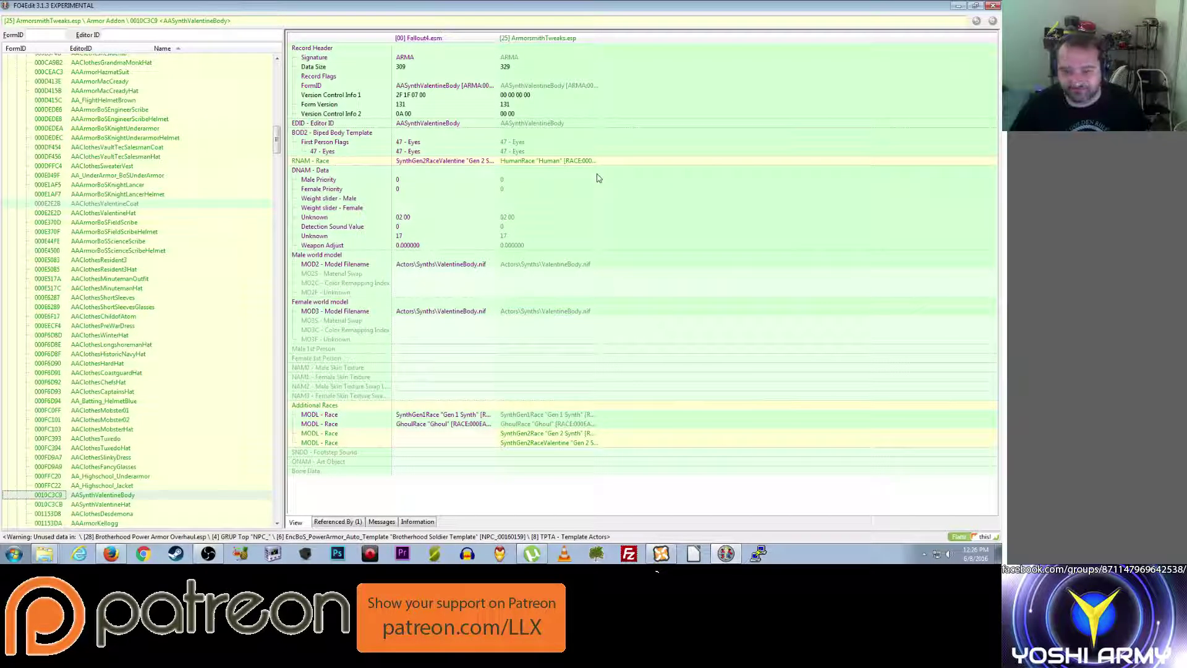
pyautogui.click(119, 505)
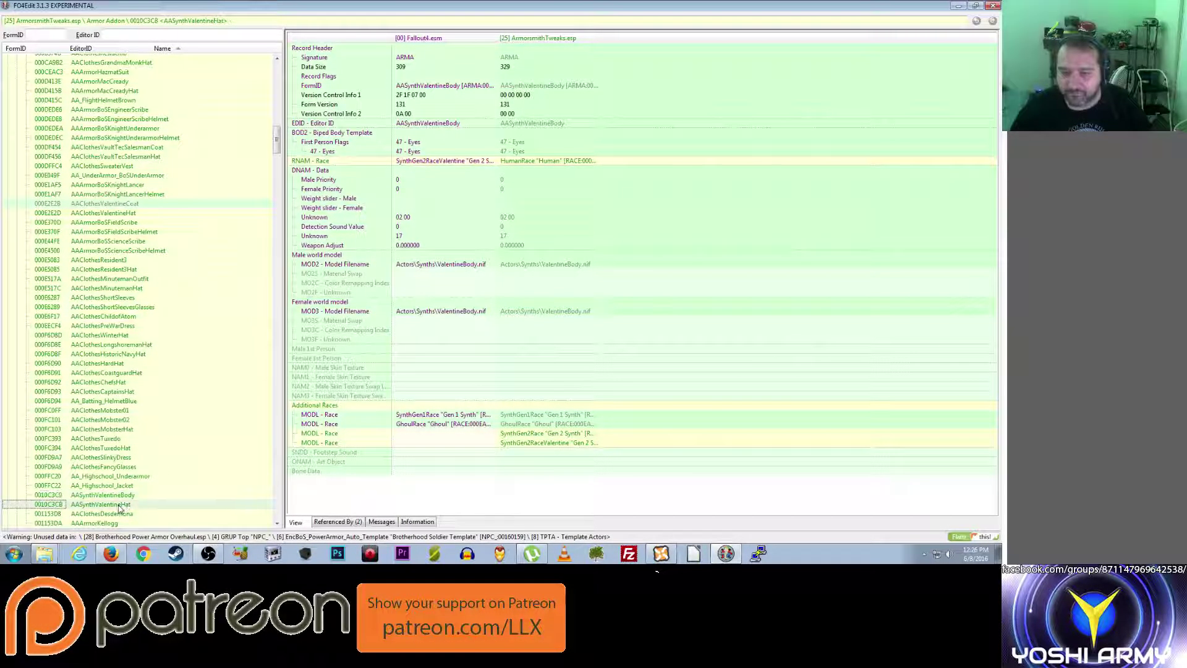
pyautogui.press('Down')
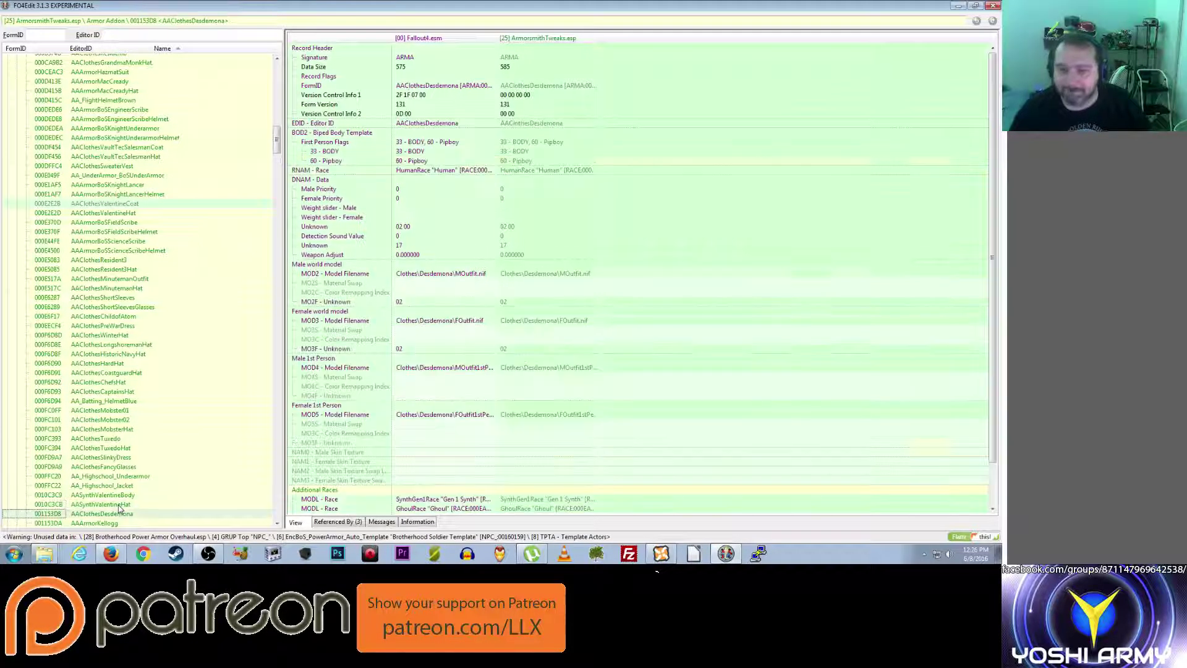
# Step: Check the race entries of the Kellogg, Institute worksuit, prisoner, Hancock, rustic, submarine crew and sequin dress addons down to AACombatTorsoMid
pyautogui.press('Down')
pyautogui.press('Down')
pyautogui.press('Down')
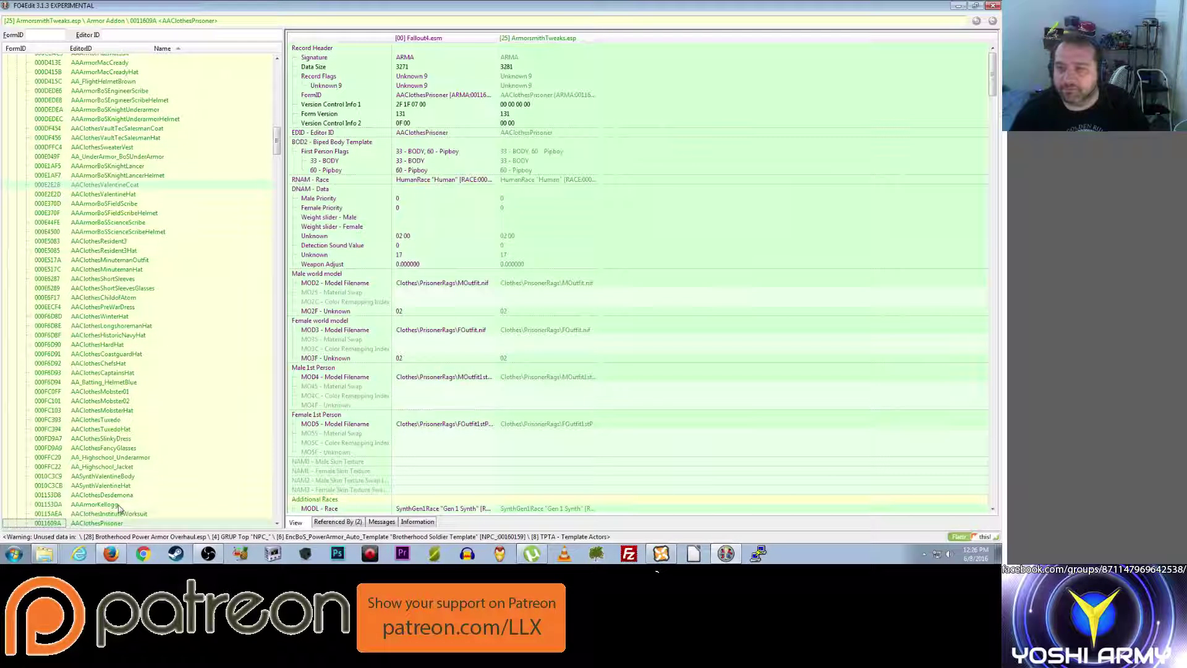
pyautogui.press('Down')
pyautogui.press('Down')
pyautogui.press('Down')
pyautogui.press('Down')
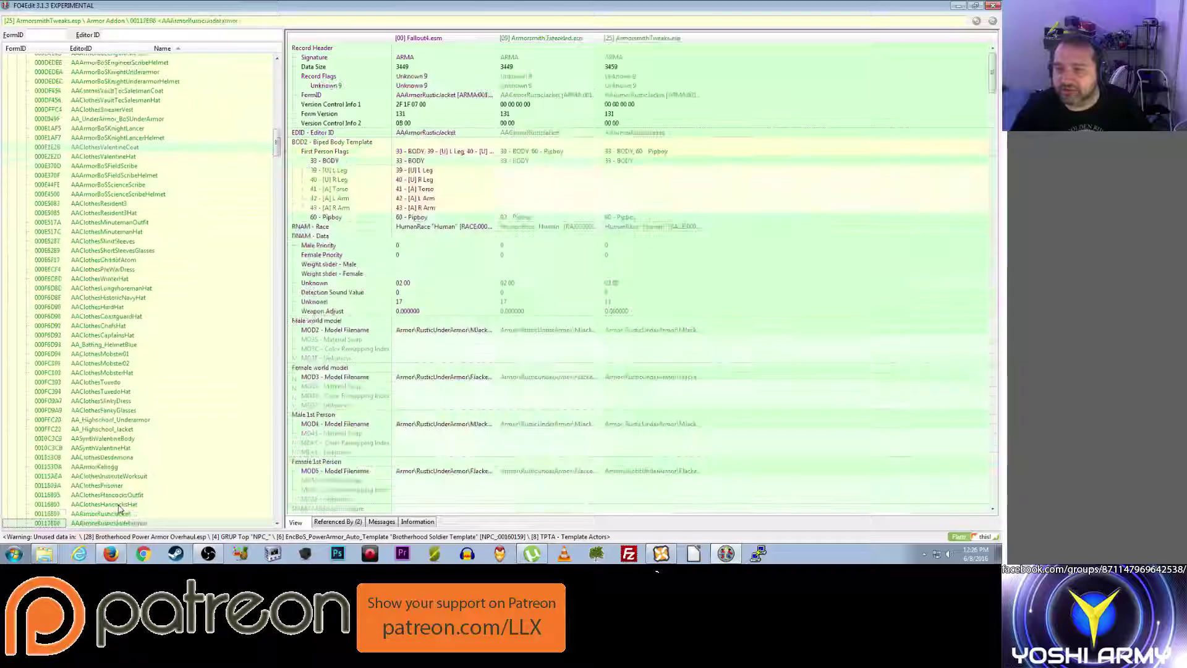
pyautogui.press('Down')
pyautogui.press('Down')
pyautogui.press('Down')
pyautogui.press('Down')
pyautogui.press('Down')
pyautogui.press('Down')
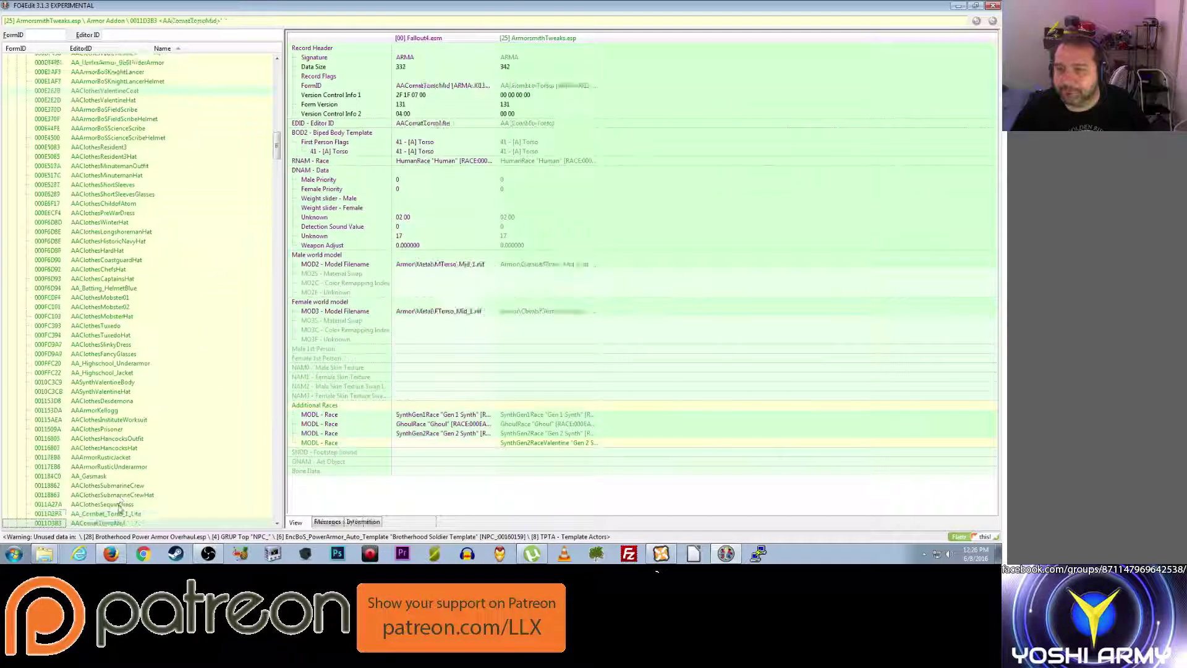
# Step: Check the race entries of the combat armor torso, leg, arm and helmet addons down to AA_BearMascotHead
pyautogui.press('Down')
pyautogui.press('Down')
pyautogui.press('Down')
pyautogui.press('Down')
pyautogui.press('Down')
pyautogui.press('Down')
pyautogui.press('Down')
pyautogui.press('Down')
pyautogui.press('Down')
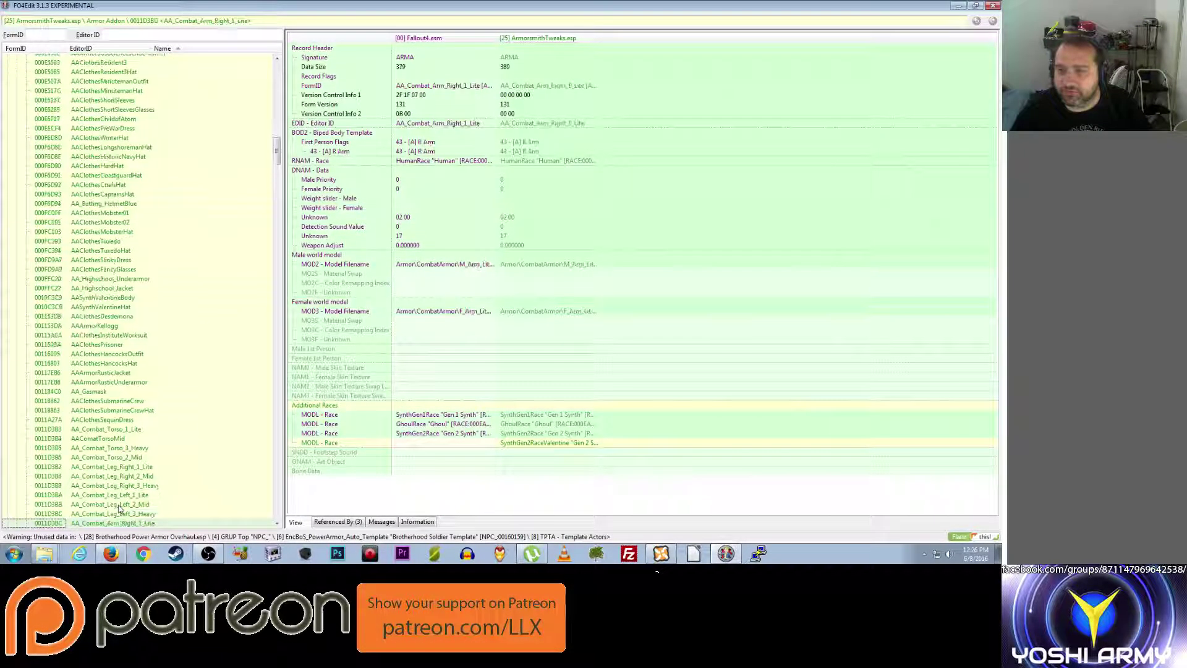
pyautogui.press('Down')
pyautogui.press('Down')
pyautogui.press('Down')
pyautogui.press('Down')
pyautogui.press('Down')
pyautogui.press('Down')
pyautogui.press('Down')
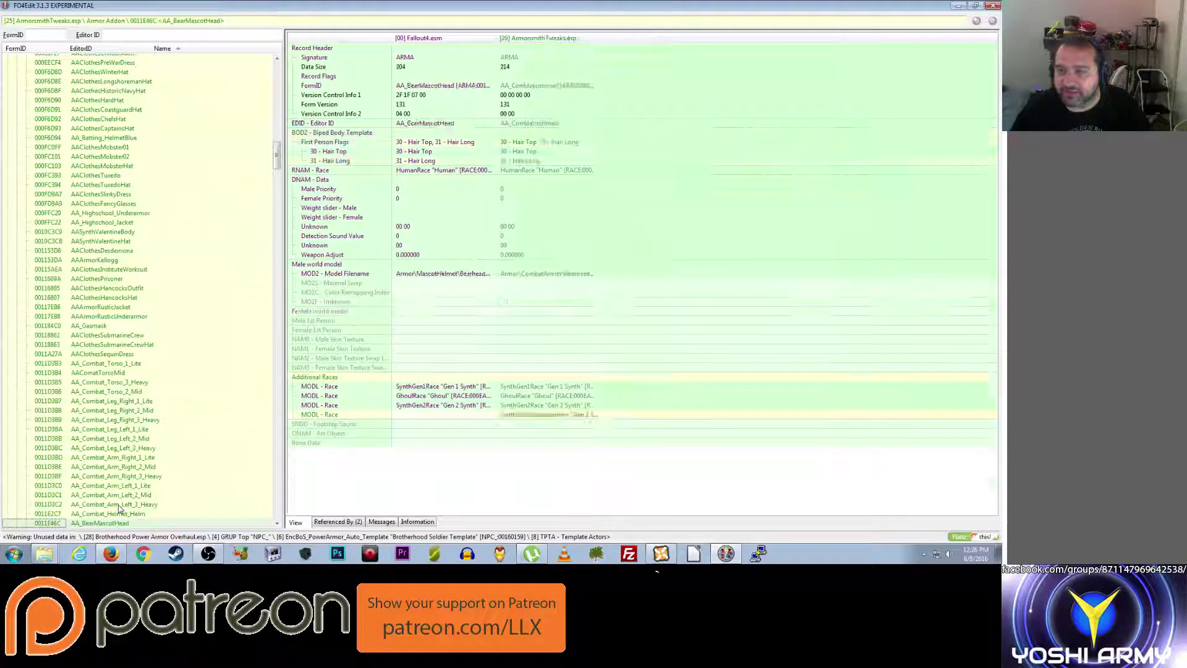
# Step: Check the race entries of the Institute uniform, the lab coat and the leather arm addons down to AA_Leather_Arm_Right_7_Lite
pyautogui.press('Down')
pyautogui.press('Down')
pyautogui.press('Down')
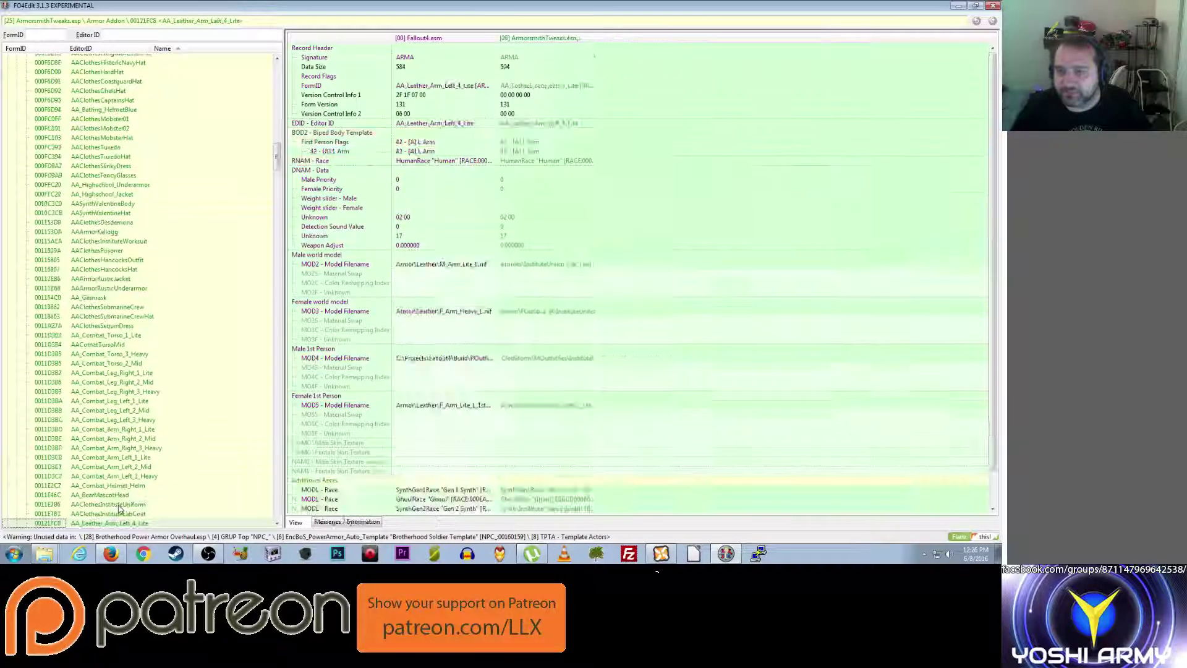
pyautogui.press('Down')
pyautogui.press('Down')
pyautogui.press('Down')
pyautogui.press('Down')
pyautogui.press('Down')
pyautogui.press('Down')
pyautogui.press('Down')
pyautogui.press('Down')
pyautogui.press('Down')
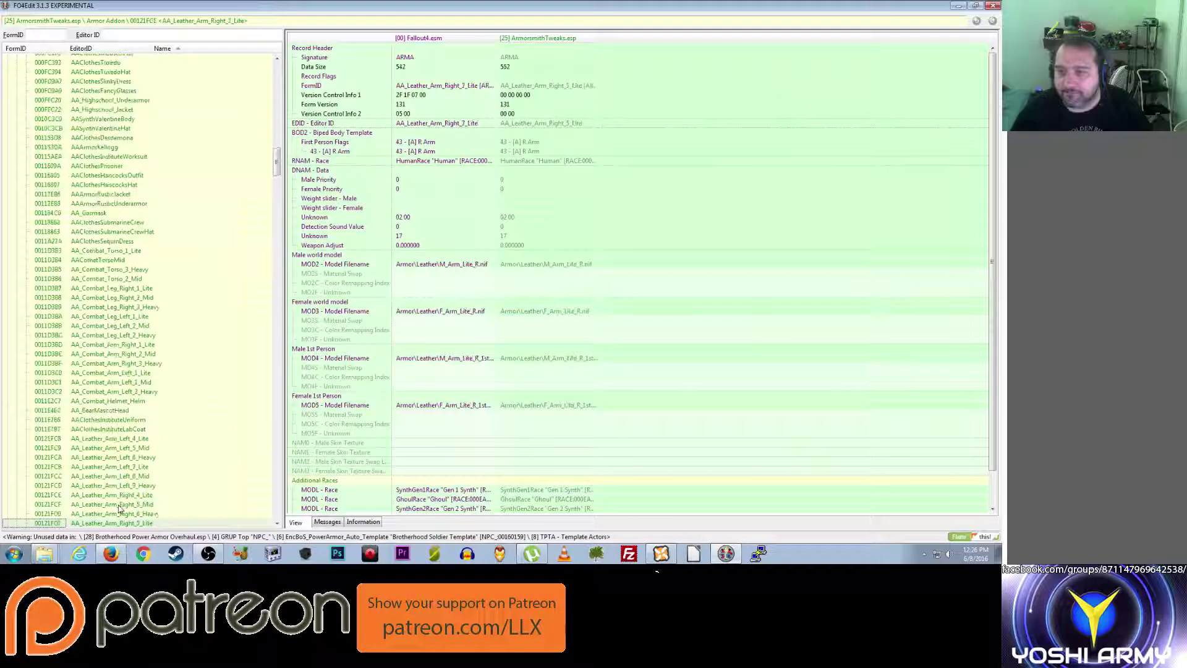
# Step: Check the race entries of the remaining leather arm, leg and torso addons down to AA_Leather_Torso_8_Mid
pyautogui.press('Down')
pyautogui.press('Down')
pyautogui.press('Down')
pyautogui.press('Down')
pyautogui.press('Down')
pyautogui.press('Down')
pyautogui.press('Down')
pyautogui.press('Down')
pyautogui.press('Down')
pyautogui.press('Down')
pyautogui.press('Down')
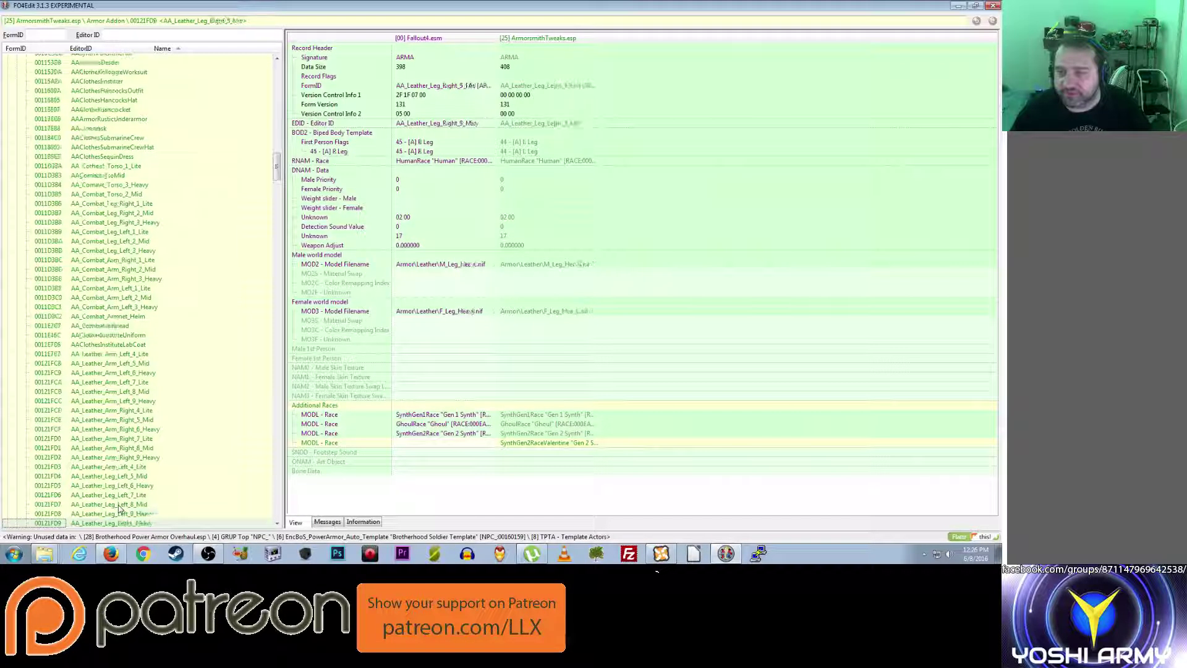
pyautogui.press('Down')
pyautogui.press('Down')
pyautogui.press('Down')
pyautogui.press('Down')
pyautogui.press('Down')
pyautogui.press('Down')
pyautogui.press('Down')
pyautogui.press('Down')
pyautogui.press('Down')
pyautogui.press('Down')
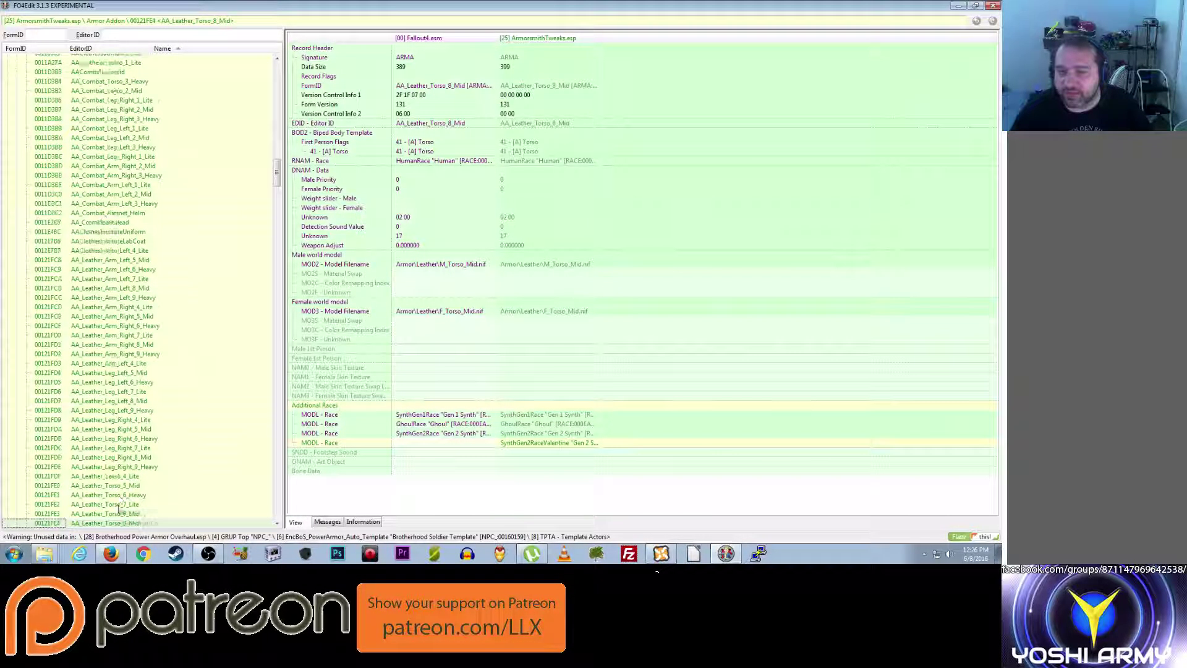
# Step: Check the race entries of the addons after the leather torsos, through the BoS officer, postman and suit outfits, to AAClothesLongshoremanHatY
pyautogui.press('Down')
pyautogui.press('Down')
pyautogui.press('Down')
pyautogui.press('Down')
pyautogui.press('Down')
pyautogui.press('Down')
pyautogui.press('Down')
pyautogui.press('Down')
pyautogui.press('Down')
pyautogui.press('Down')
pyautogui.press('Down')
pyautogui.press('Down')
pyautogui.press('Down')
pyautogui.press('Down')
pyautogui.press('Down')
pyautogui.press('Down')
pyautogui.press('Down')
pyautogui.press('Down')
pyautogui.press('Down')
pyautogui.press('Down')
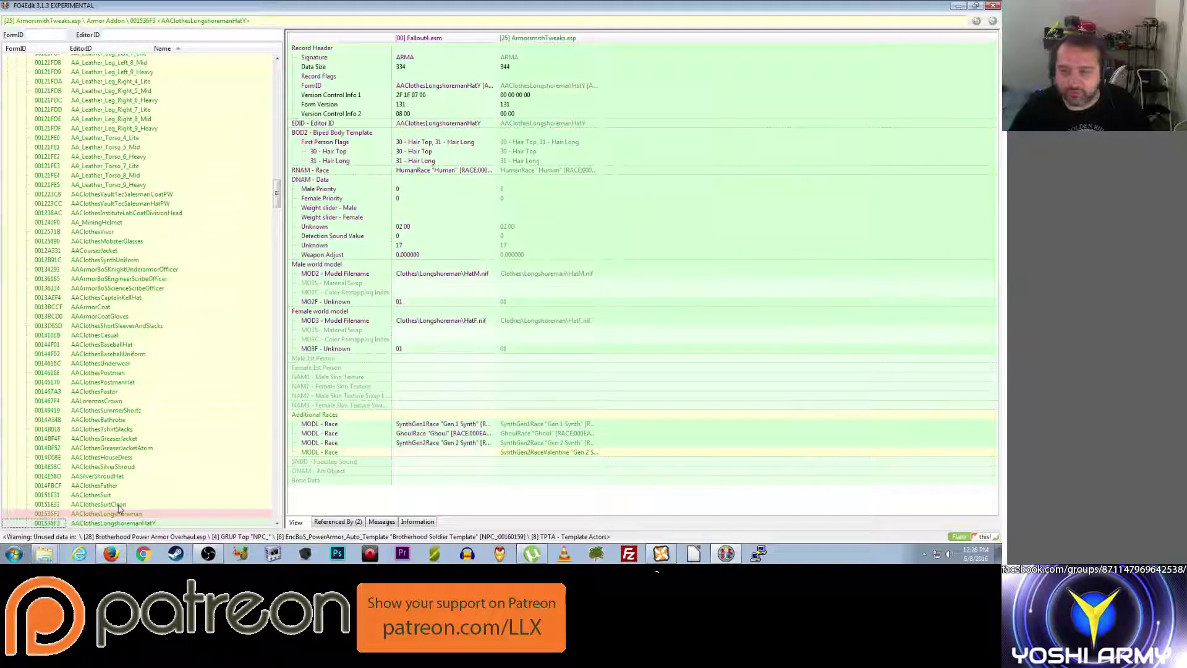
# Step: Examine the conflicting AAClothesLongshoreman record and recheck the addons above it up to AAClothesSummerShorts
pyautogui.click(119, 504)
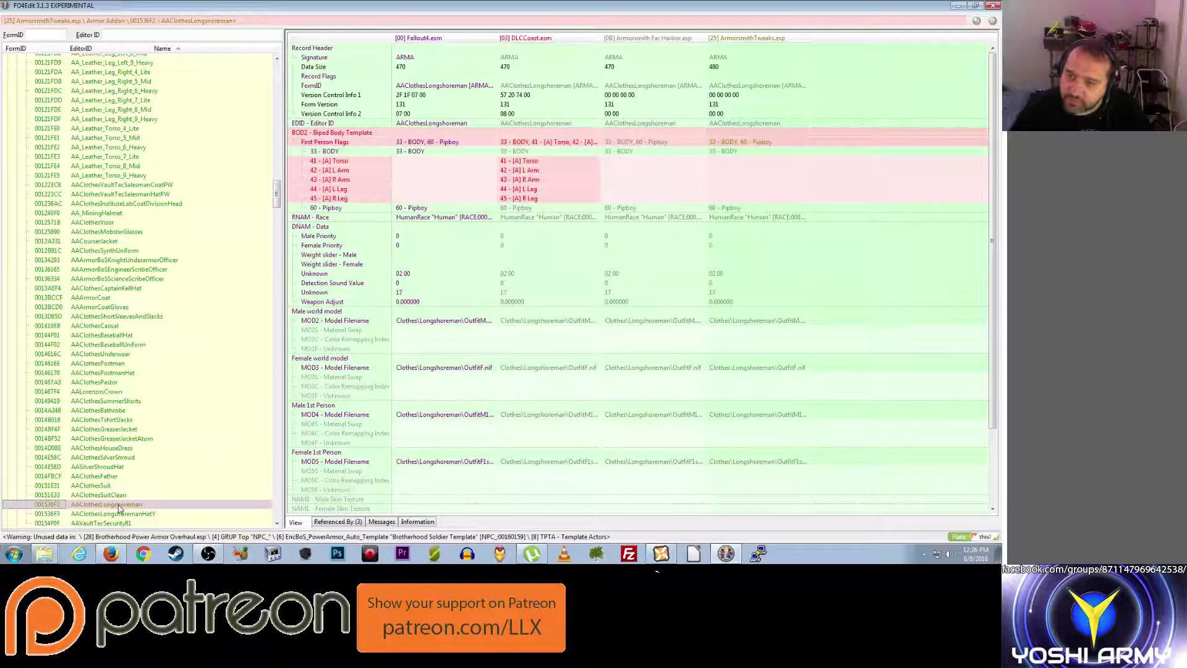
pyautogui.press('Up')
pyautogui.press('Up')
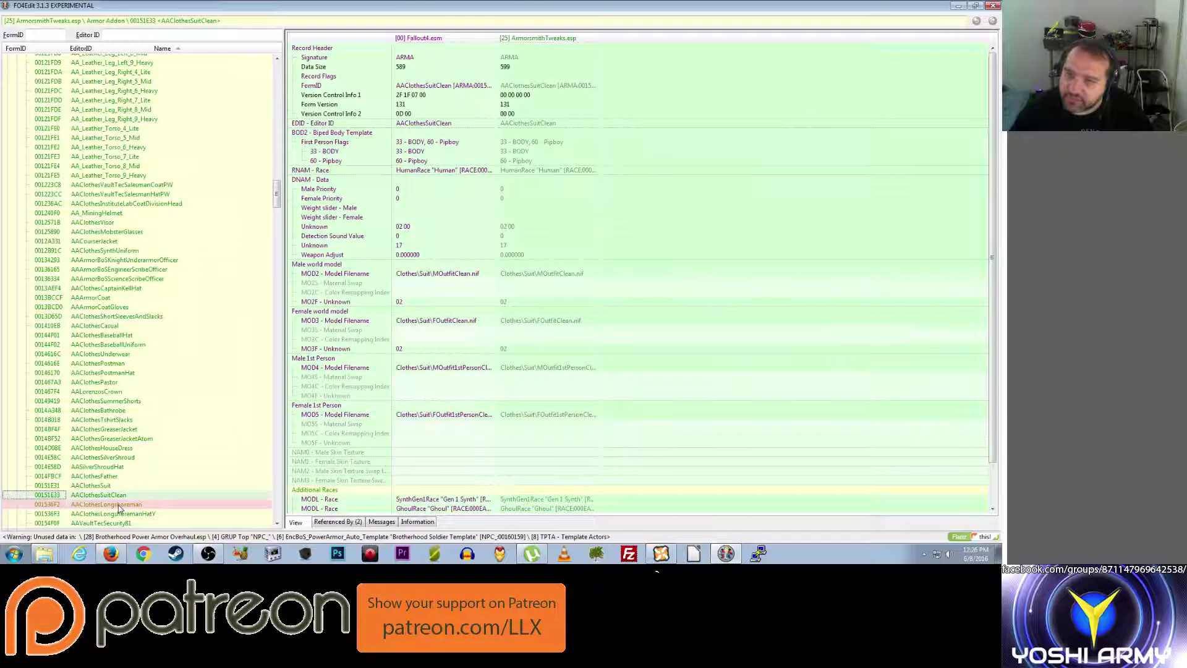
pyautogui.press('Up')
pyautogui.press('Up')
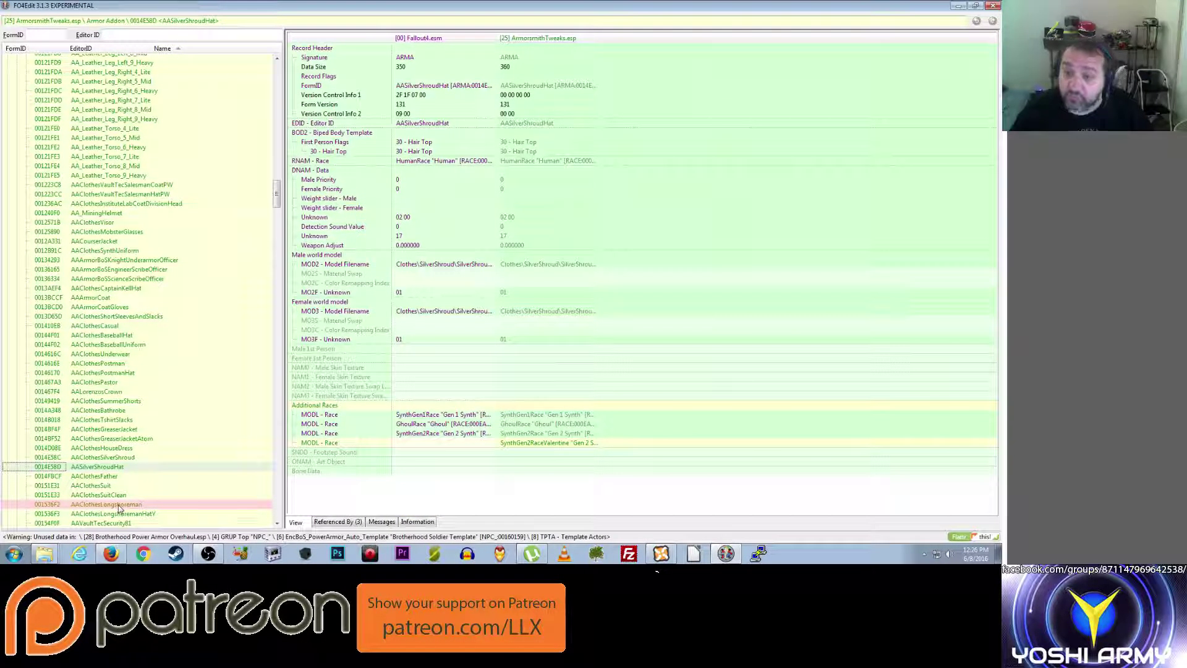
pyautogui.press('Up')
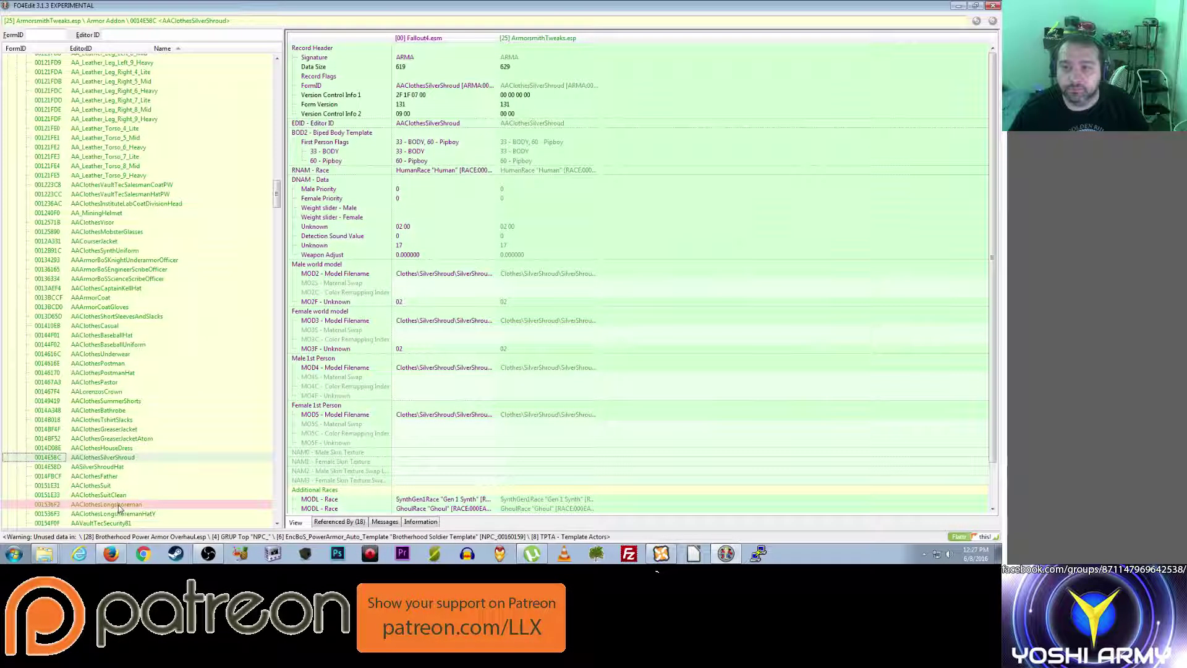
pyautogui.press('Up')
pyautogui.press('Up')
pyautogui.press('Up')
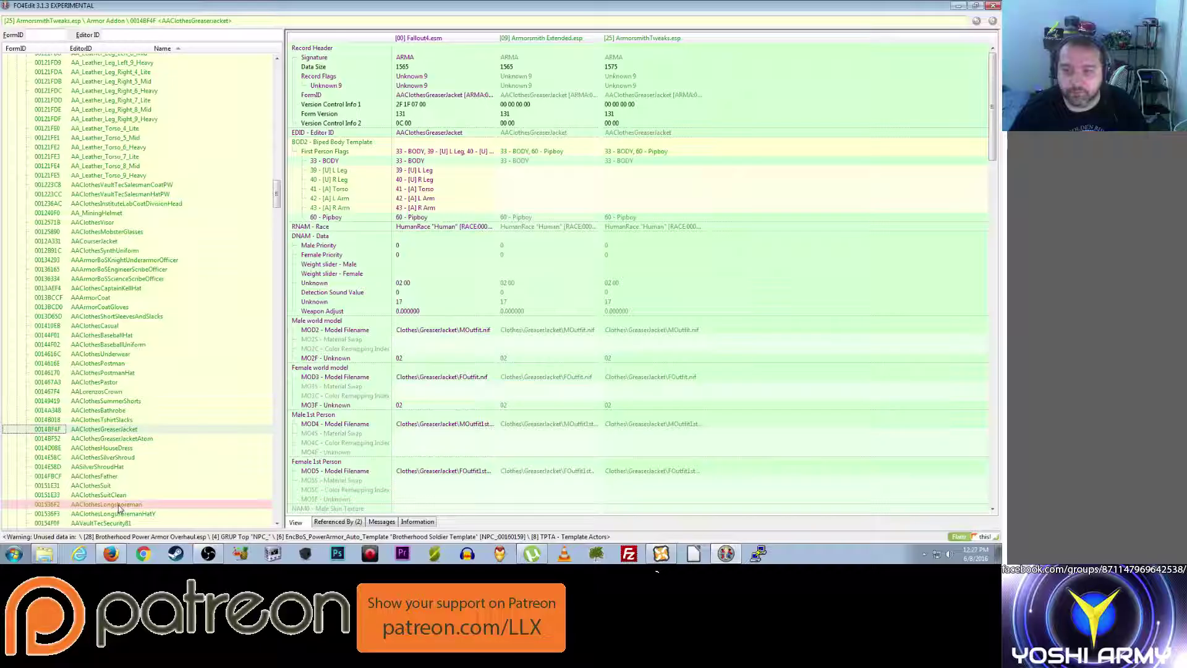
pyautogui.press('Up')
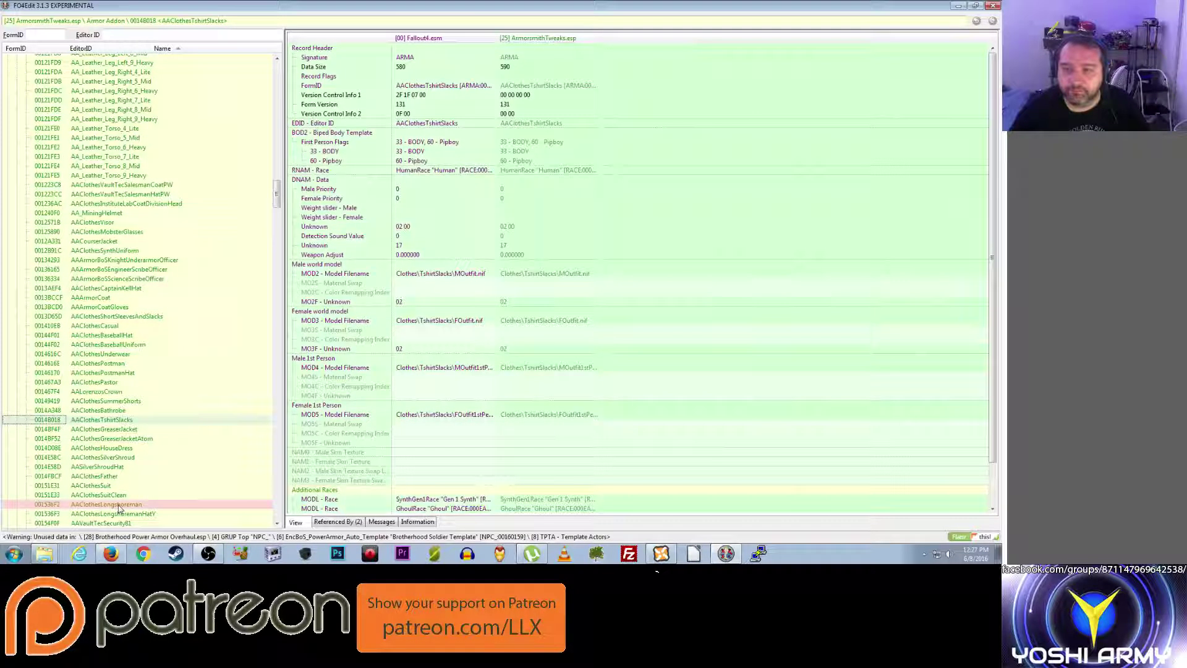
pyautogui.press('Up')
pyautogui.press('Up')
pyautogui.press('Up')
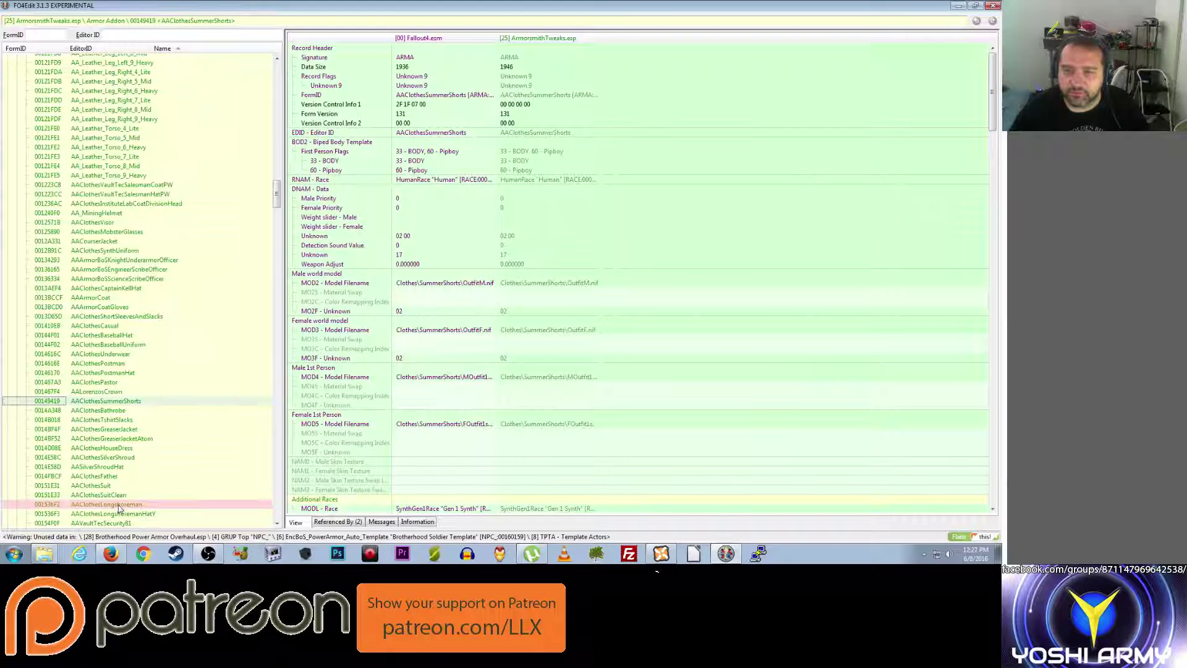
# Step: Recheck the addons above AAClothesSummerShorts, through the postman, baseball and armor coat records, up to AAArmorBoSKnightUnderarmorOfficer
pyautogui.press('Up')
pyautogui.press('Up')
pyautogui.press('Up')
pyautogui.press('Up')
pyautogui.press('Up')
pyautogui.press('Up')
pyautogui.press('Up')
pyautogui.press('Up')
pyautogui.press('Up')
pyautogui.press('Up')
pyautogui.press('Up')
pyautogui.press('Up')
pyautogui.press('Up')
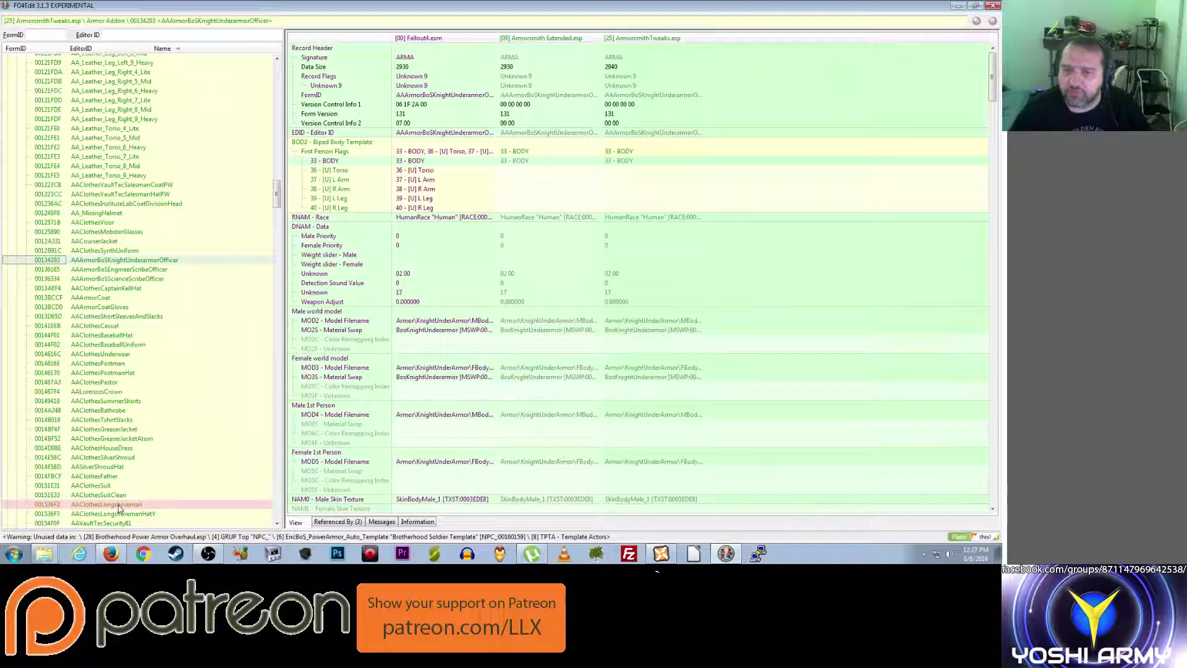
# Step: Go through the addons from AAArmorBoSKnightUnderarmorOfficer back down to AAClothesLongshoreman, comparing their body flags and race entries
pyautogui.press('Down')
pyautogui.press('Down')
pyautogui.press('Down')
pyautogui.press('Down')
pyautogui.press('Down')
pyautogui.press('Down')
pyautogui.press('Down')
pyautogui.press('Down')
pyautogui.press('Down')
pyautogui.press('Down')
pyautogui.press('Down')
pyautogui.press('Down')
pyautogui.press('Down')
pyautogui.press('Down')
pyautogui.press('Down')
pyautogui.press('Down')
pyautogui.press('Down')
pyautogui.press('Down')
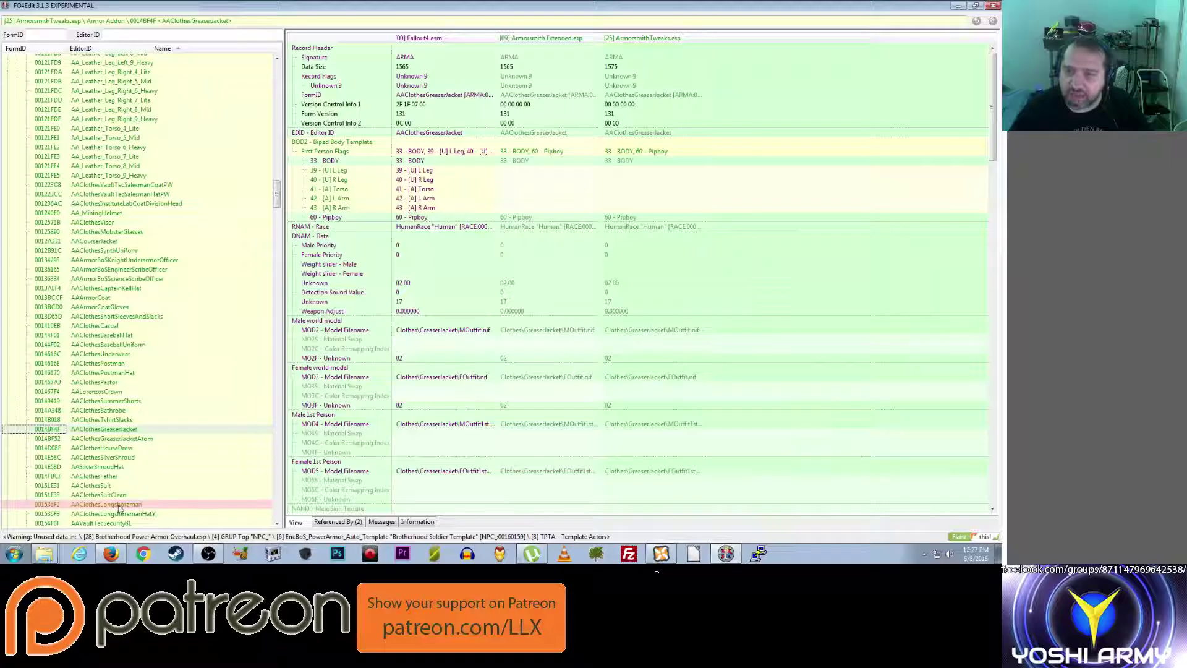
pyautogui.press('Down')
pyautogui.press('Down')
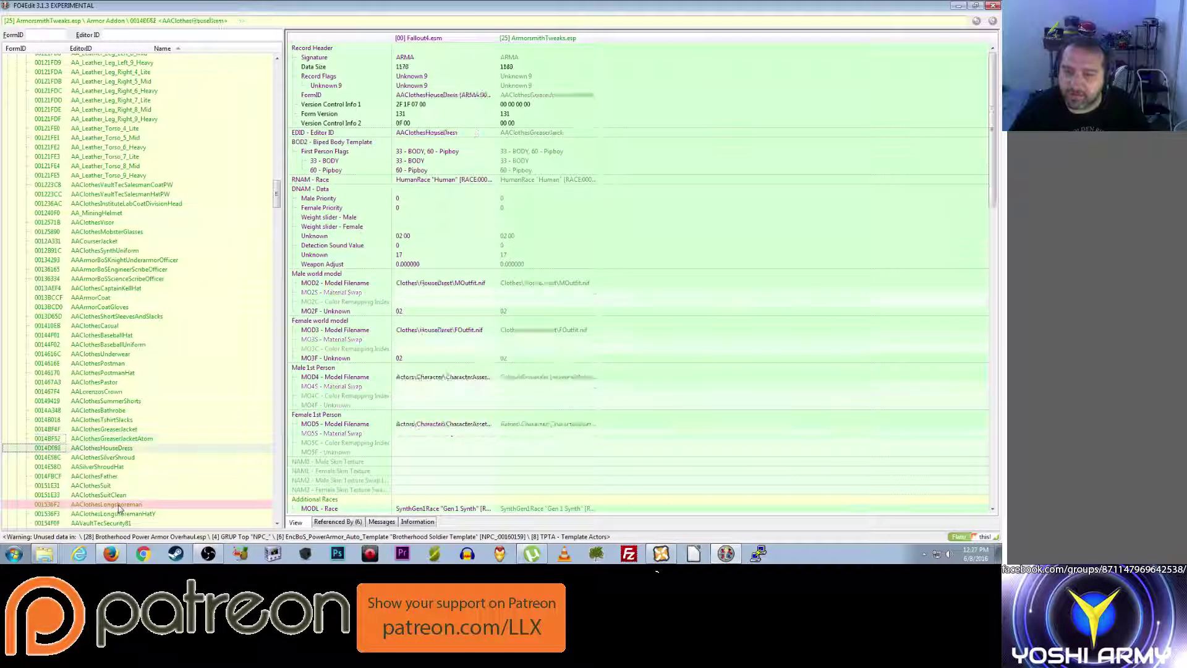
pyautogui.press('Down')
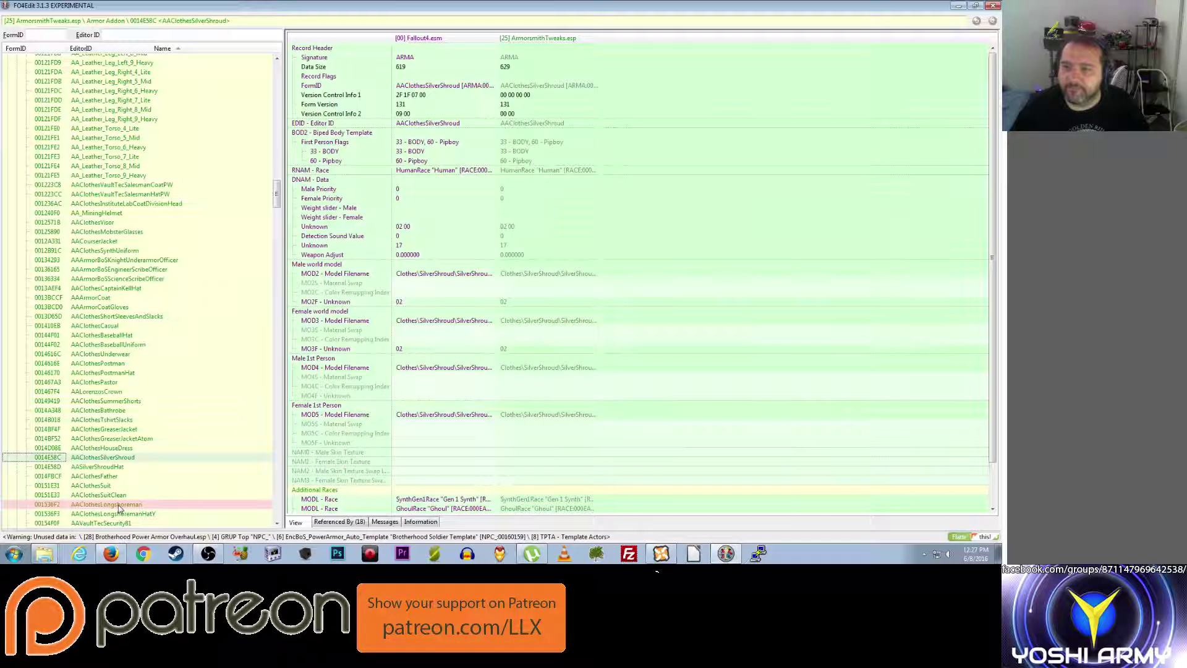
pyautogui.press('Down')
pyautogui.press('Down')
pyautogui.press('Down')
pyautogui.click(121, 505)
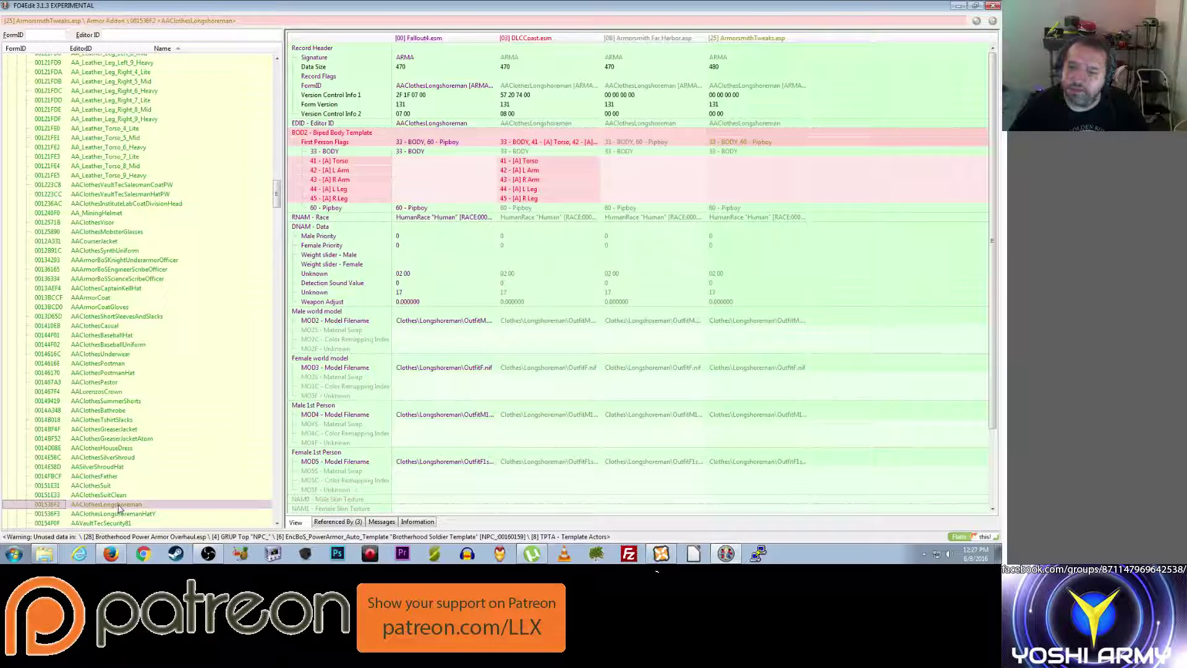
# Step: Check the race entries of the Vault-Tec security, pre-war house dress and wig addons down to AAClothesMilitaryFatigues
pyautogui.press('Down')
pyautogui.press('Down')
pyautogui.press('Down')
pyautogui.press('Down')
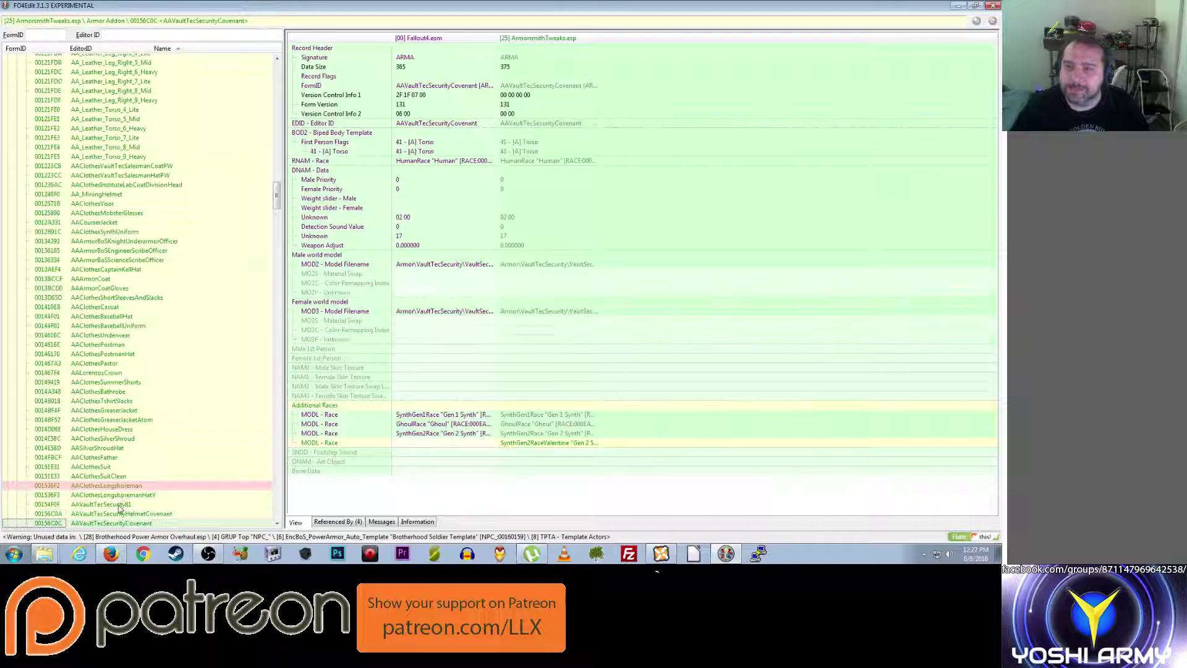
pyautogui.click(121, 509)
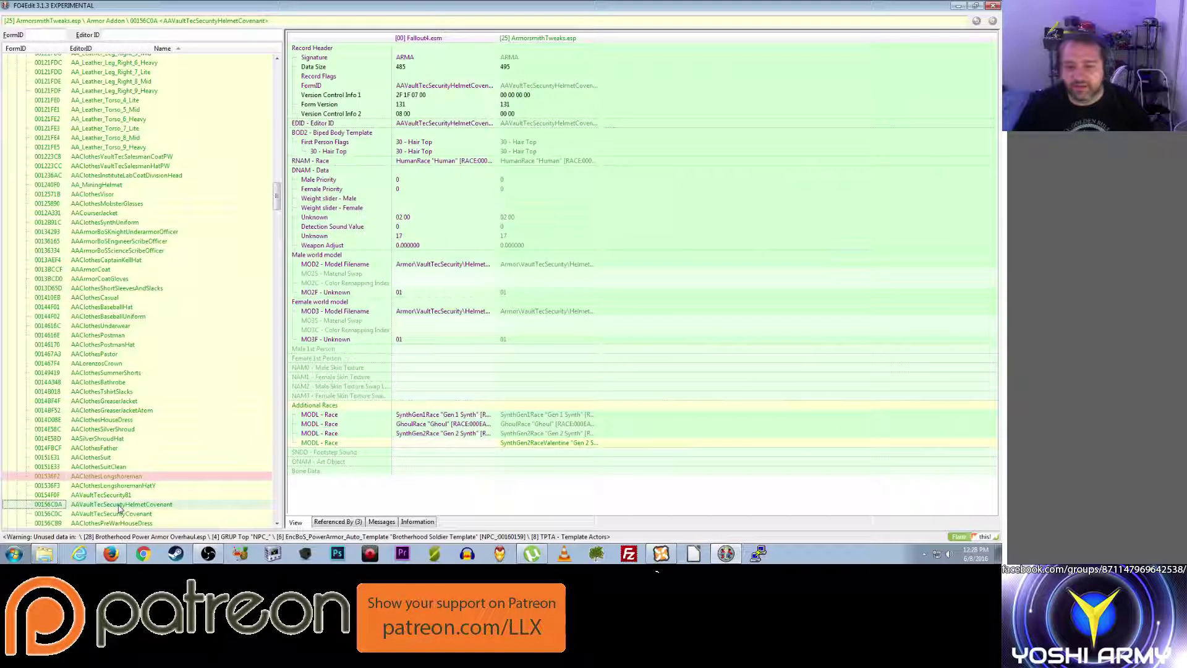
pyautogui.press('Down')
pyautogui.press('Down')
pyautogui.press('Down')
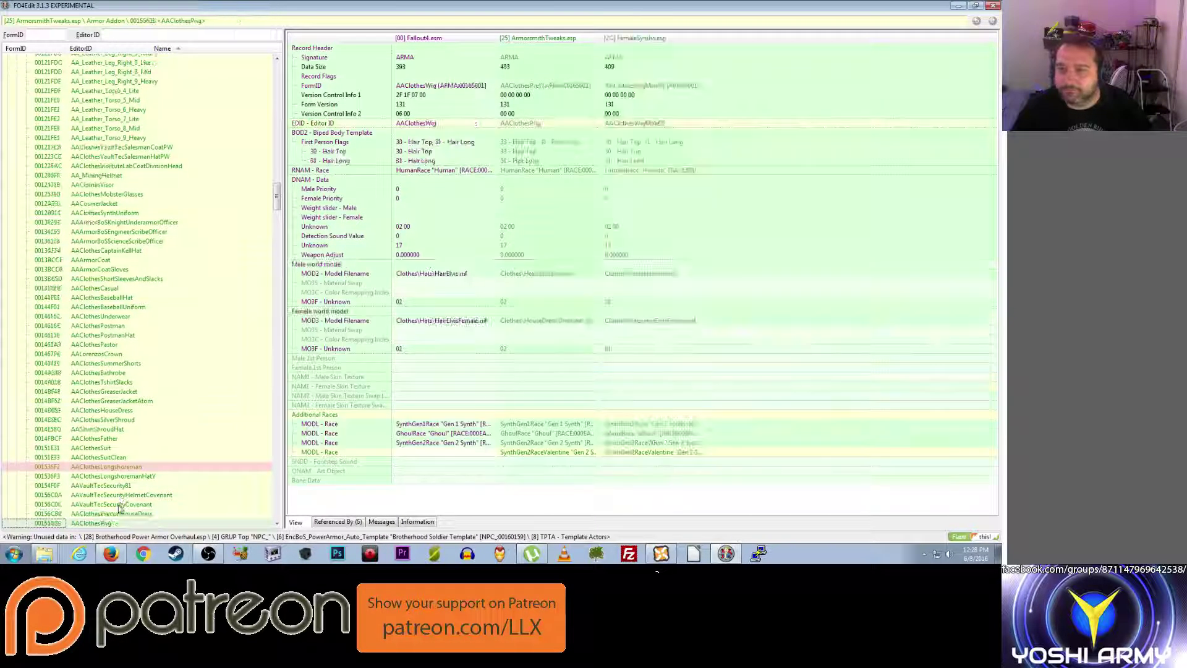
pyautogui.press('Down')
pyautogui.press('Up')
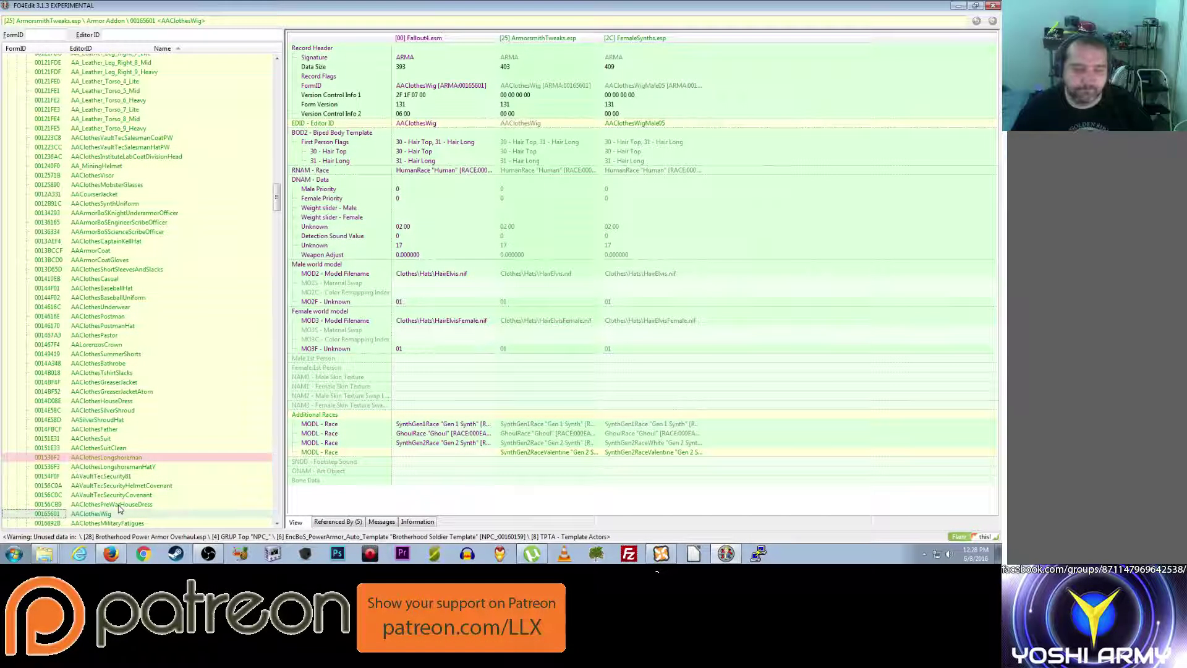
pyautogui.press('Down')
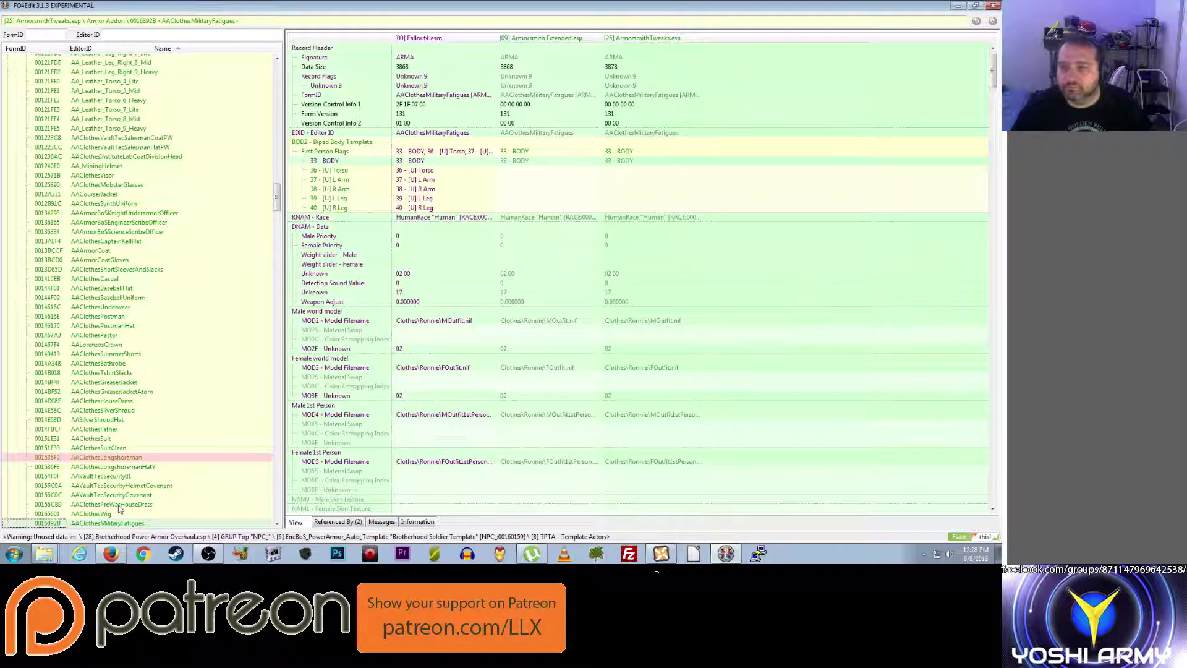
# Step: Check the race entries of the military cap, BoS field scribe gloves, BoS soldier and Lorenzo addons down to AAClothesChildUniform
pyautogui.press('Down')
pyautogui.press('Down')
pyautogui.press('Down')
pyautogui.press('Down')
pyautogui.press('Down')
pyautogui.press('Down')
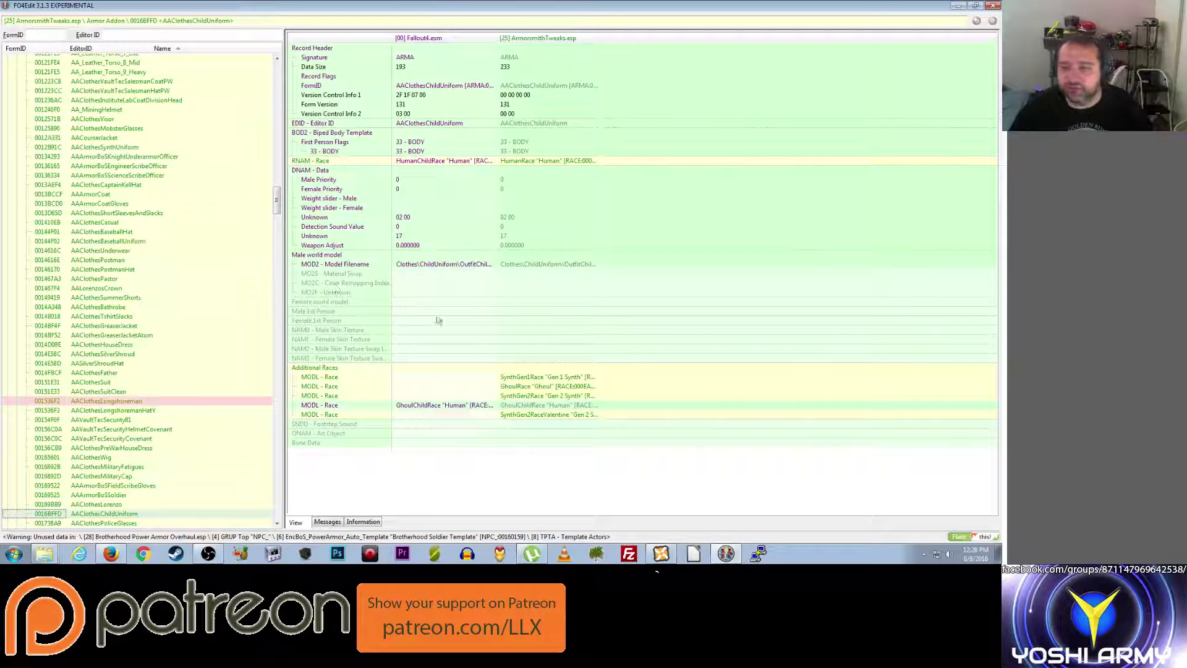
# Step: Add HumanChildRace "Human" to the additional races of AAClothesChildUniform in ArmorsmithTweaks.esp
pyautogui.rightClick(531, 367)
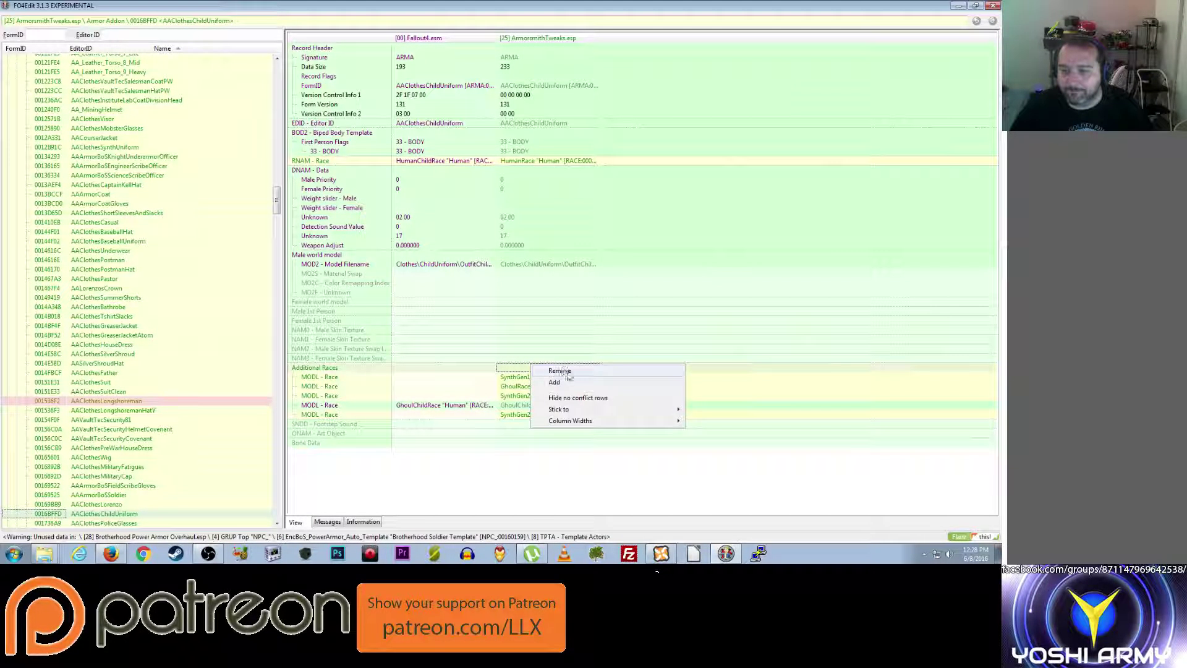
pyautogui.click(555, 383)
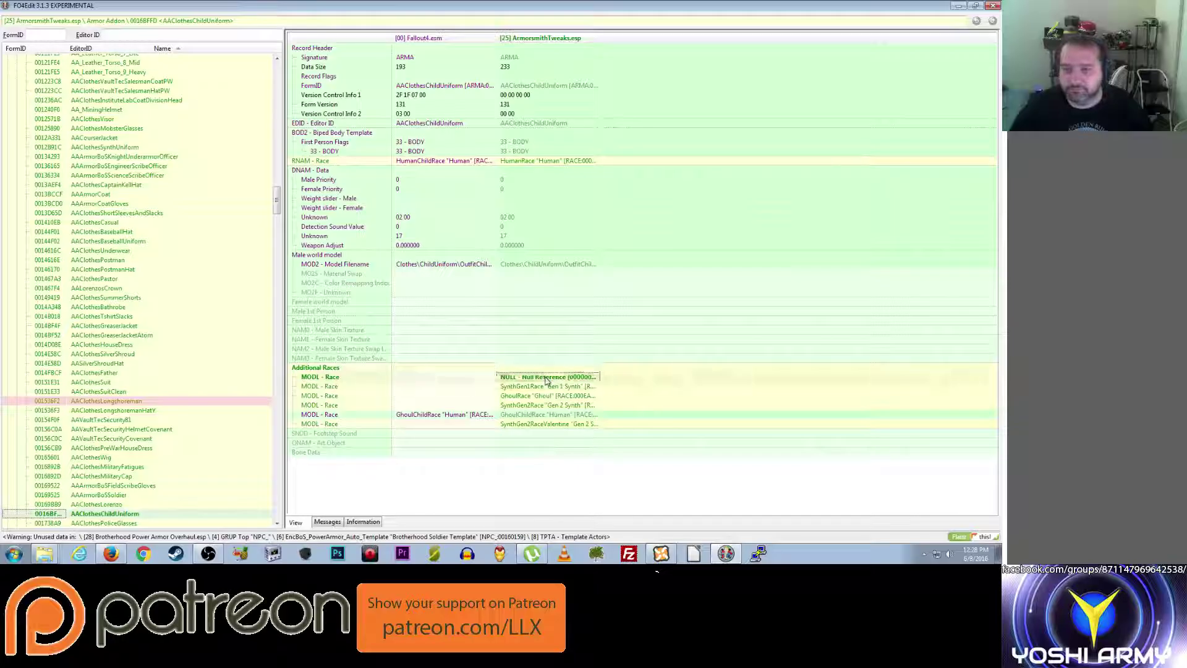
pyautogui.doubleClick(547, 377)
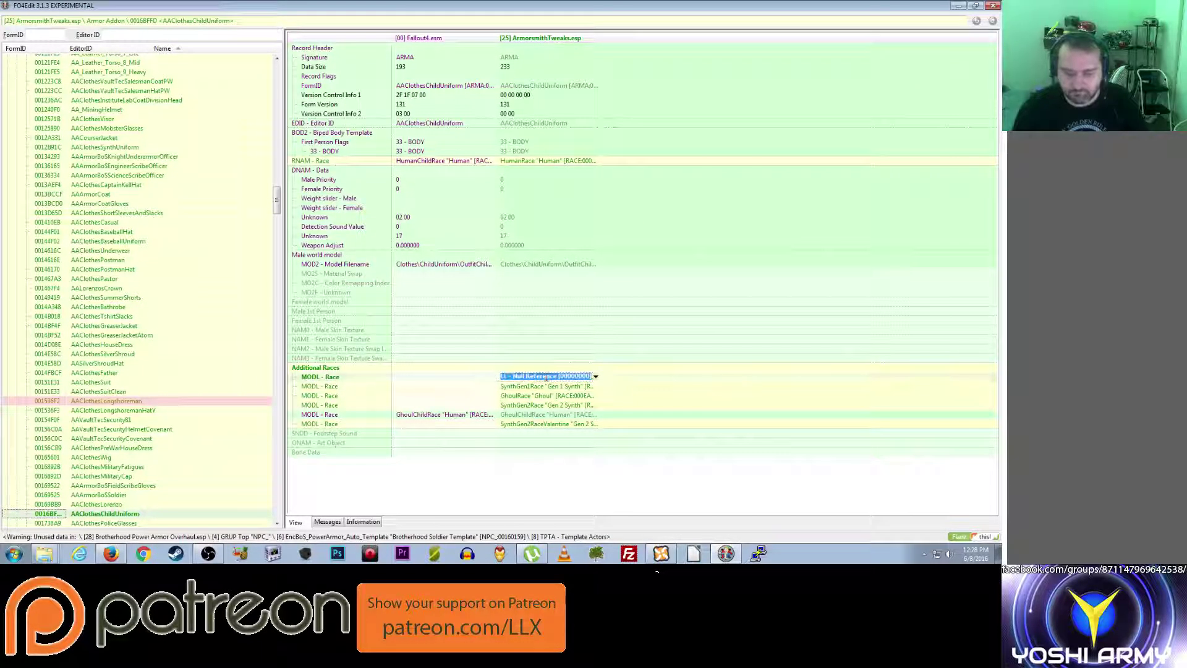
pyautogui.write('HumanChildRace "Human" [RA...')
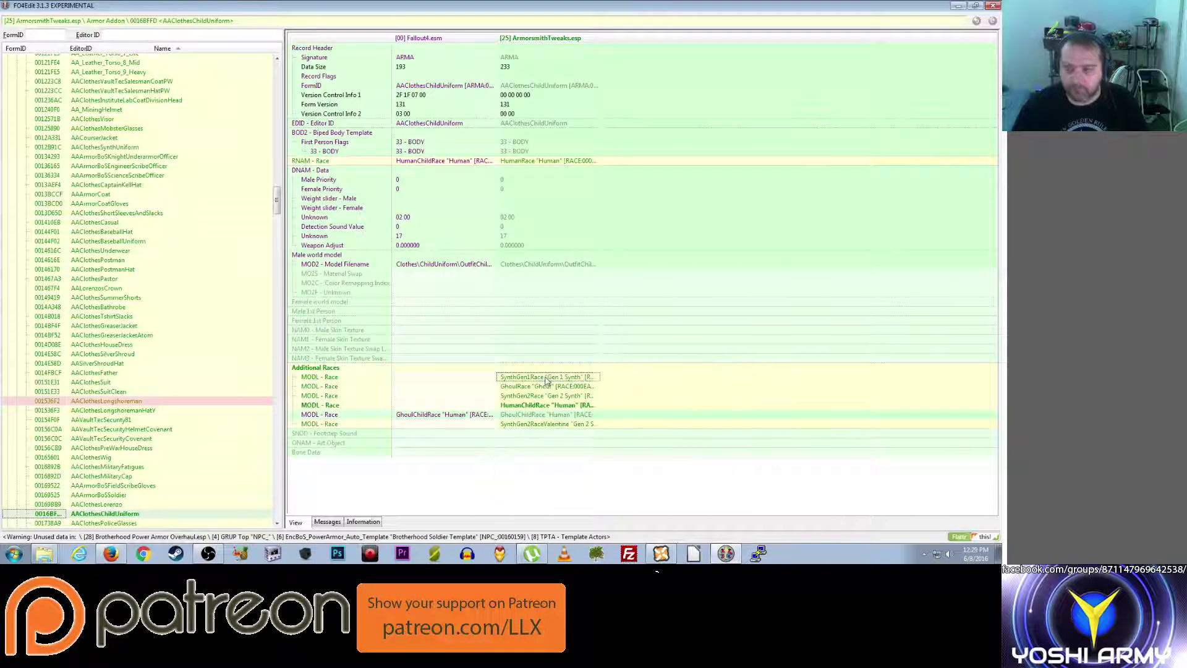
# Step: Compare the body flags and race entries of the addons from AAClothesLorenzo down to AA_TinkerHeadgear
pyautogui.press('Return')
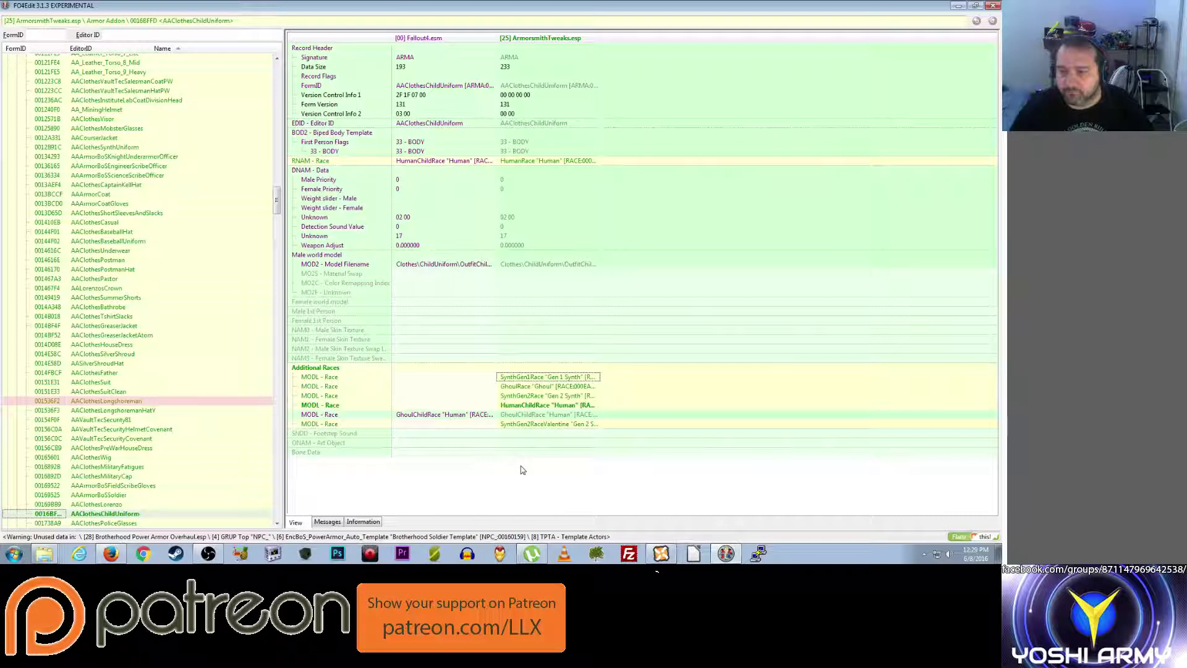
pyautogui.click(105, 504)
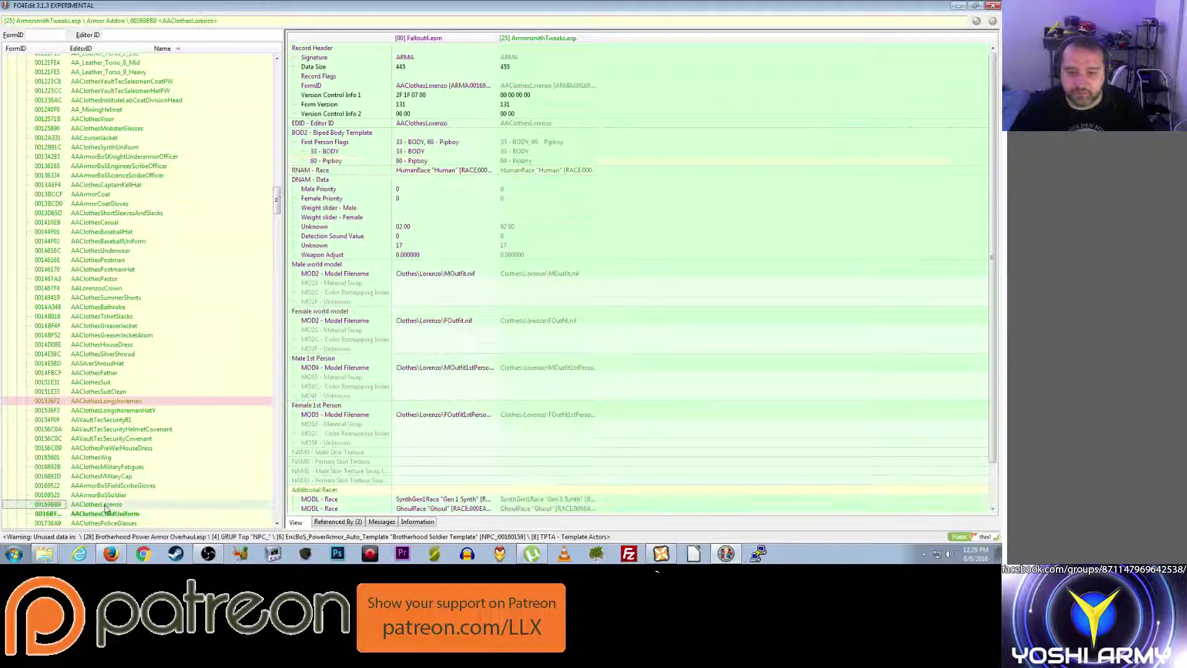
pyautogui.scroll(-11, 107, 488)
pyautogui.press('Down')
pyautogui.press('Down')
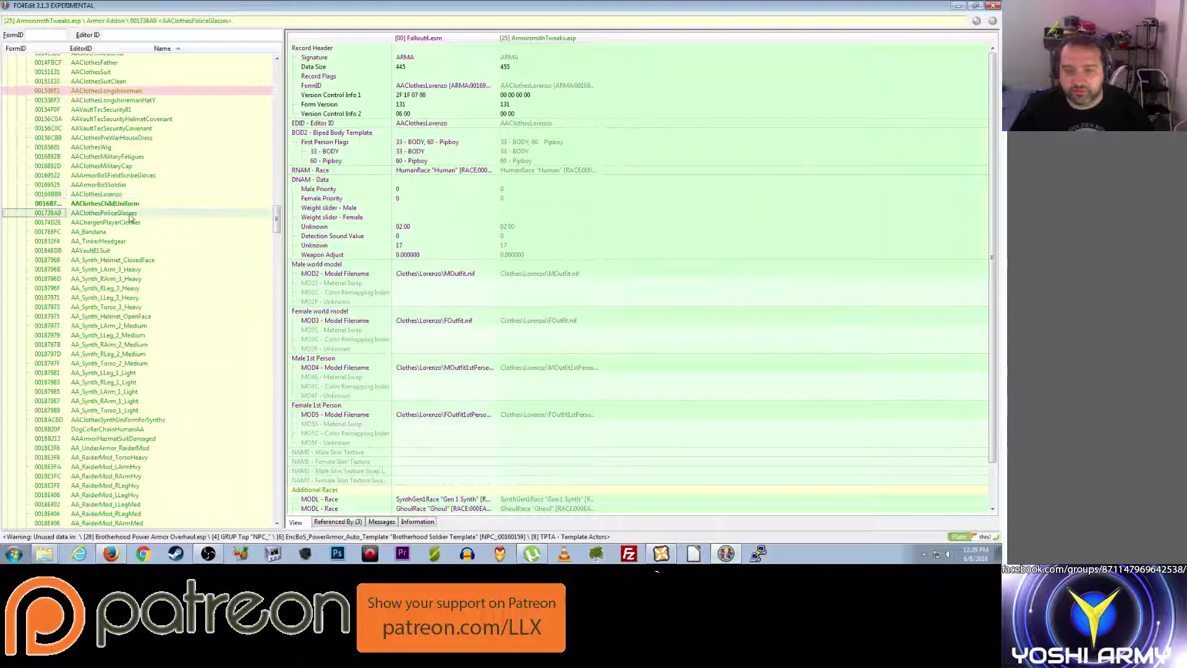
pyautogui.press('Down')
pyautogui.press('Down')
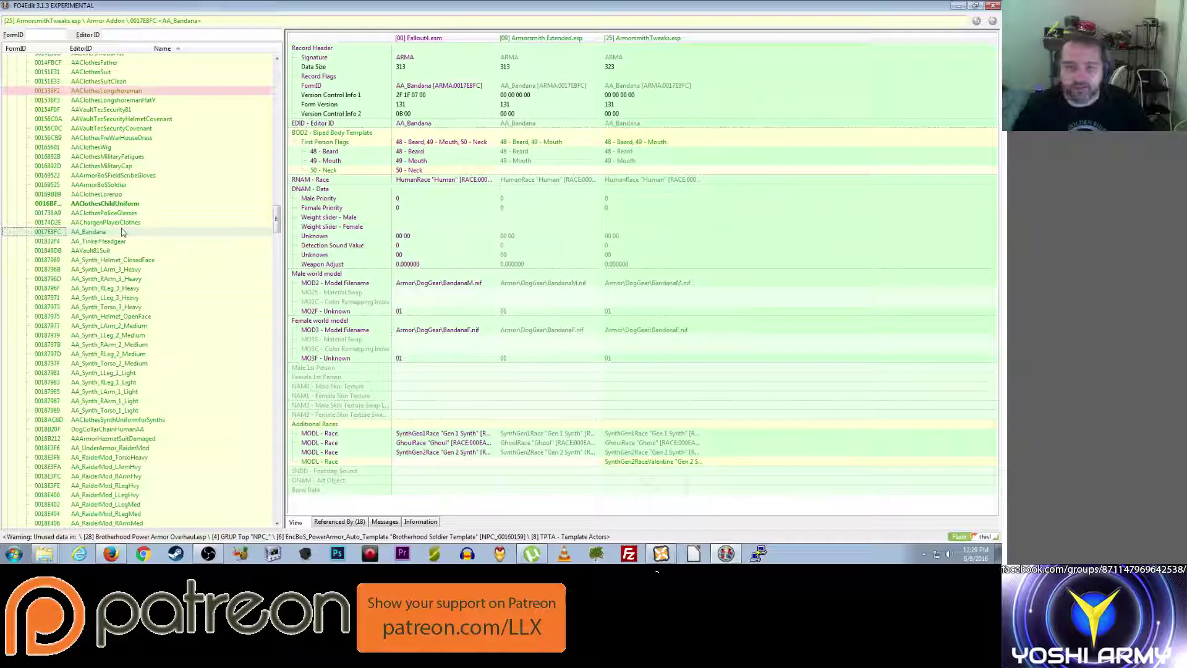
pyautogui.press('Down')
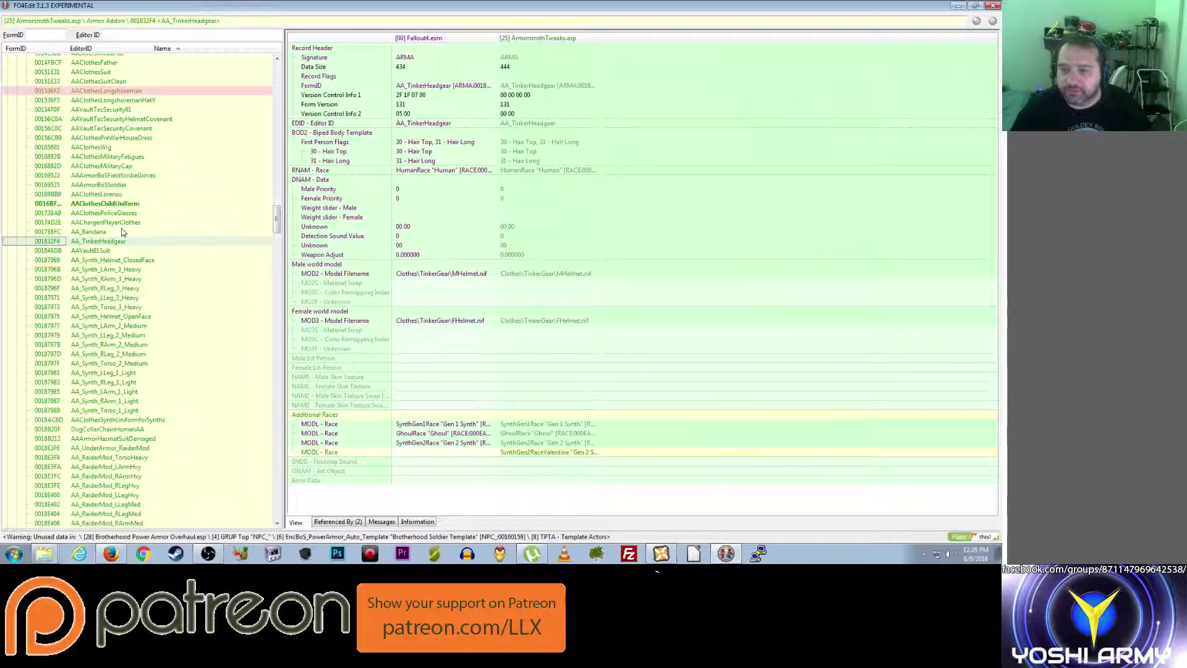
# Step: Check the race entries of the Vault 81 suit and heavy synth armor addons down to AA_Synth_Helmet_OpenFace
pyautogui.press('Down')
pyautogui.press('Down')
pyautogui.press('Down')
pyautogui.press('Down')
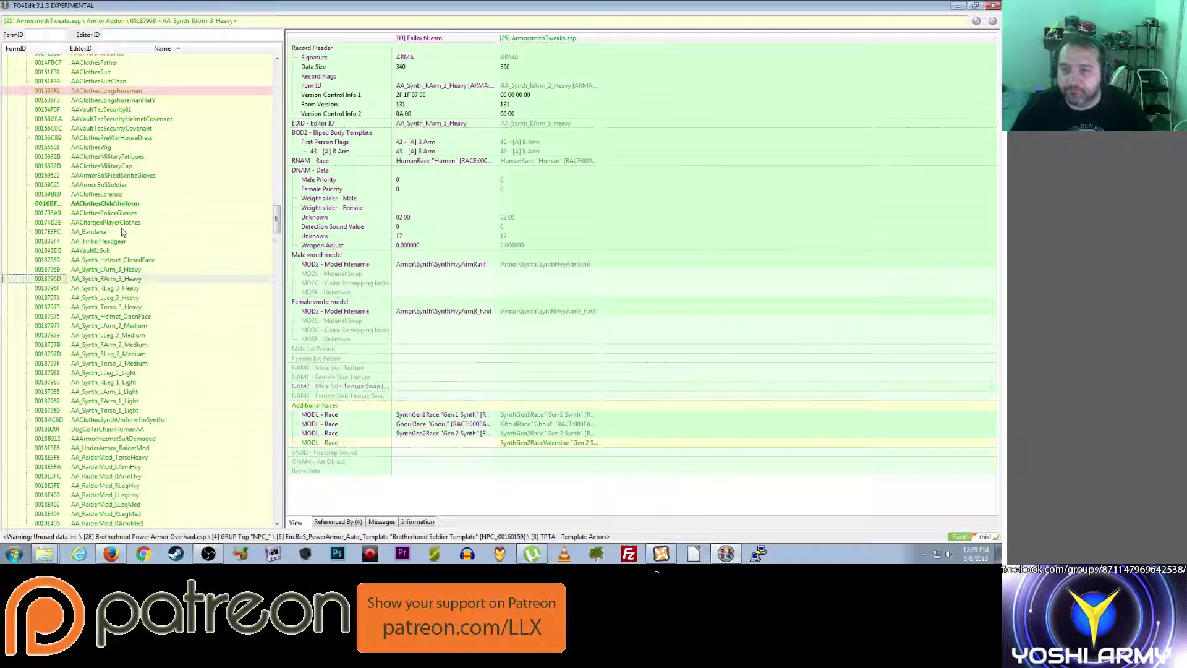
pyautogui.press('Down')
pyautogui.press('Down')
pyautogui.press('Down')
pyautogui.press('Down')
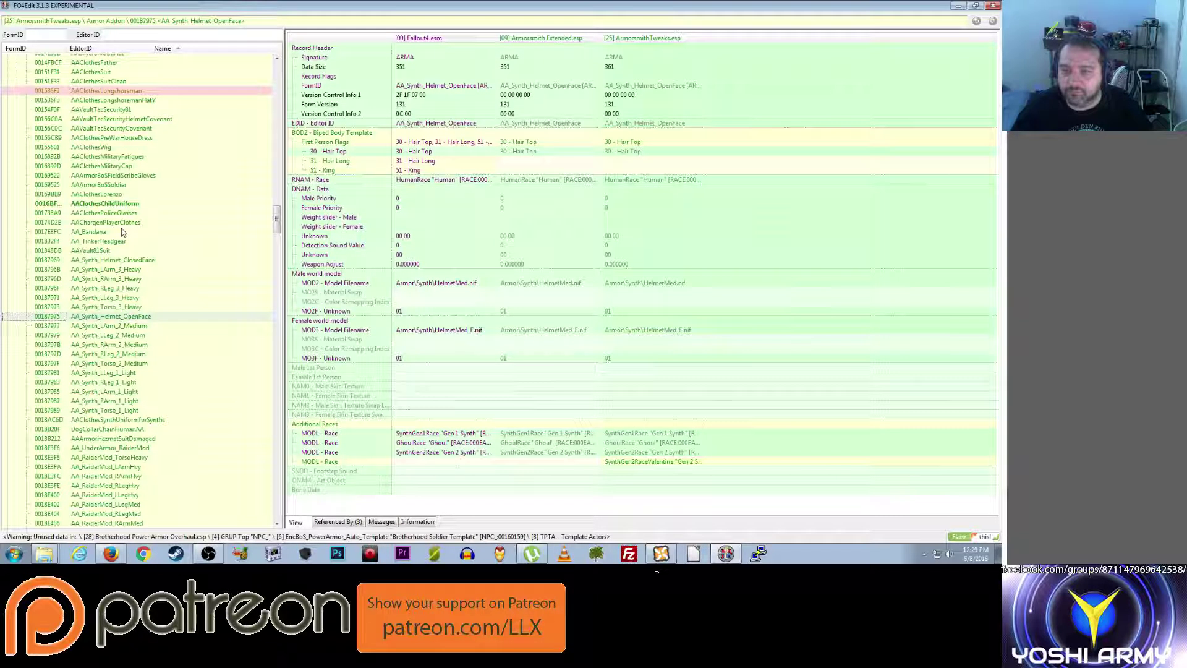
pyautogui.press('Down')
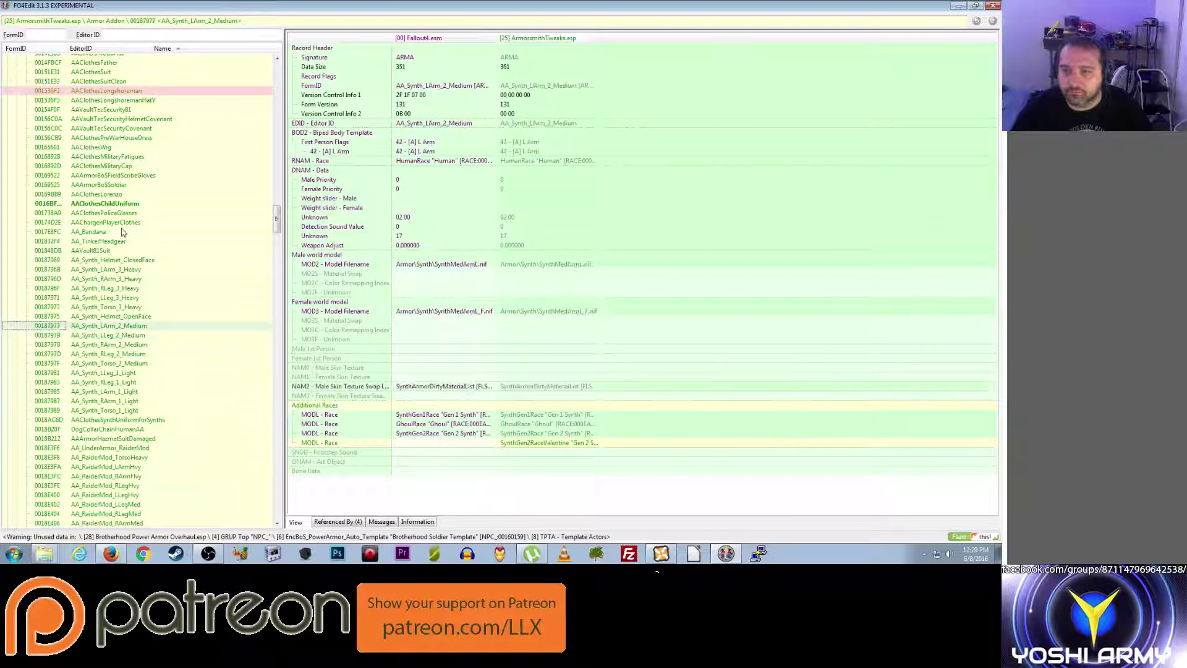
pyautogui.press('Up')
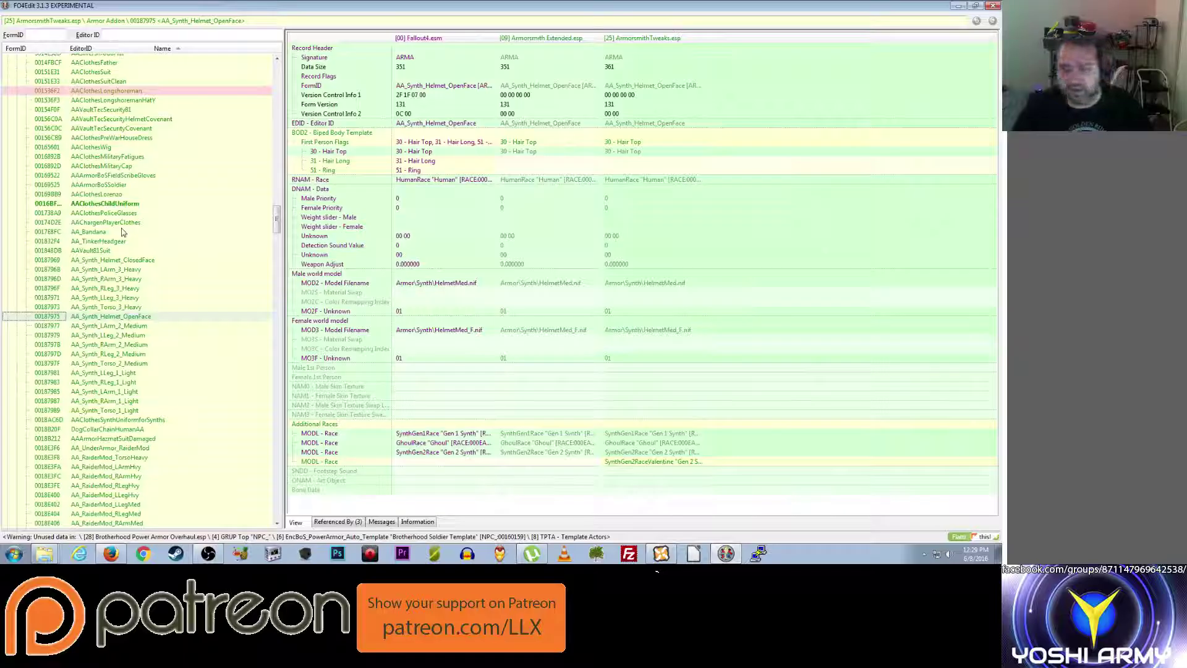
# Step: Check the race entries of the medium and light synth armor addons down to DogCollarChainHumanAA
pyautogui.press('Down')
pyautogui.press('Down')
pyautogui.press('Down')
pyautogui.press('Down')
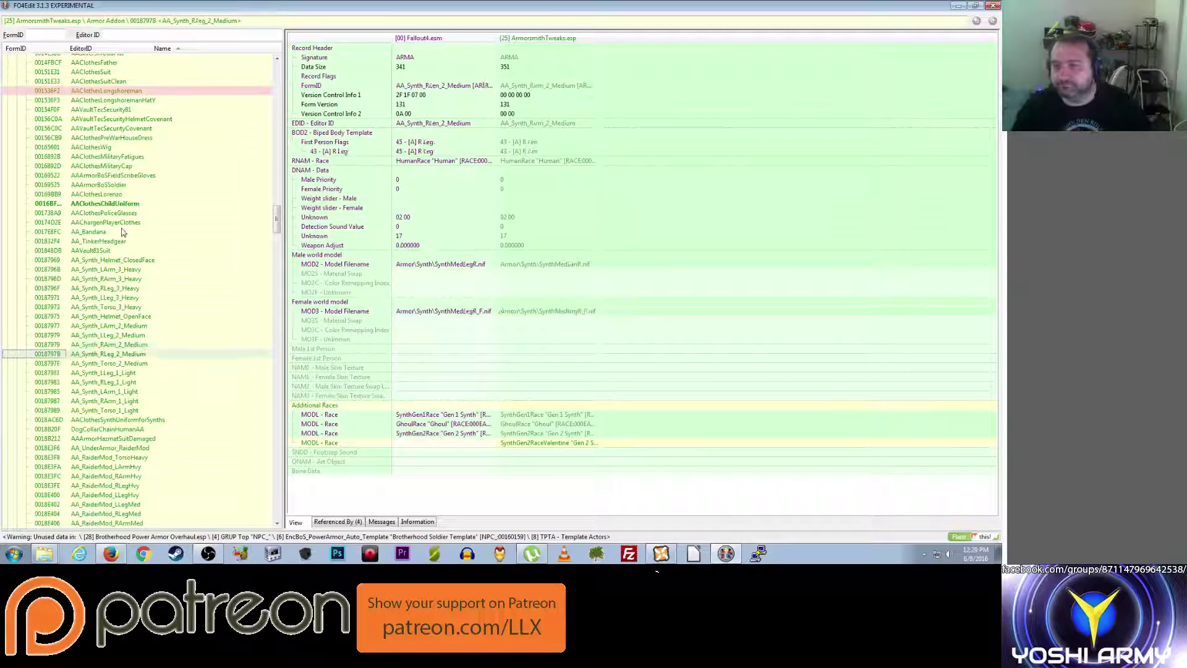
pyautogui.press('Down')
pyautogui.press('Down')
pyautogui.press('Down')
pyautogui.press('Down')
pyautogui.press('Down')
pyautogui.press('Down')
pyautogui.press('Down')
pyautogui.press('Down')
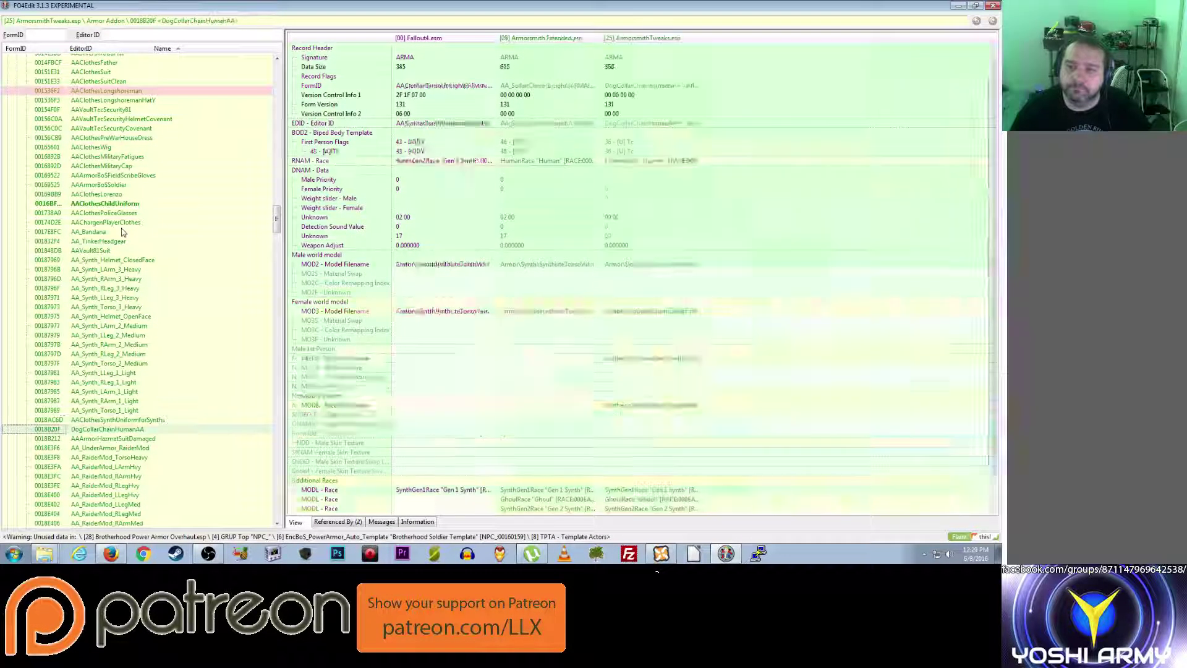
# Step: Compare the race and additional races of AAClothesSynthUniformforSynths across Fallout4.esm, ArmorsmithTweaks.esp and FemaleSynths.esp
pyautogui.press('Up')
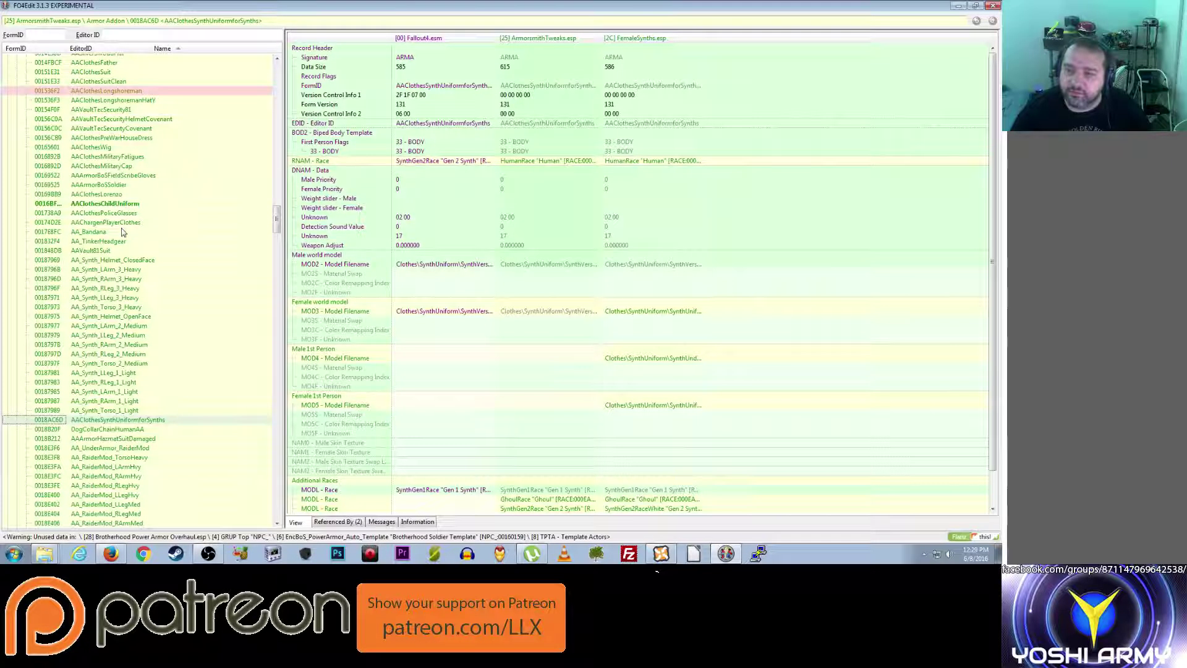
pyautogui.scroll(-5, 633, 396)
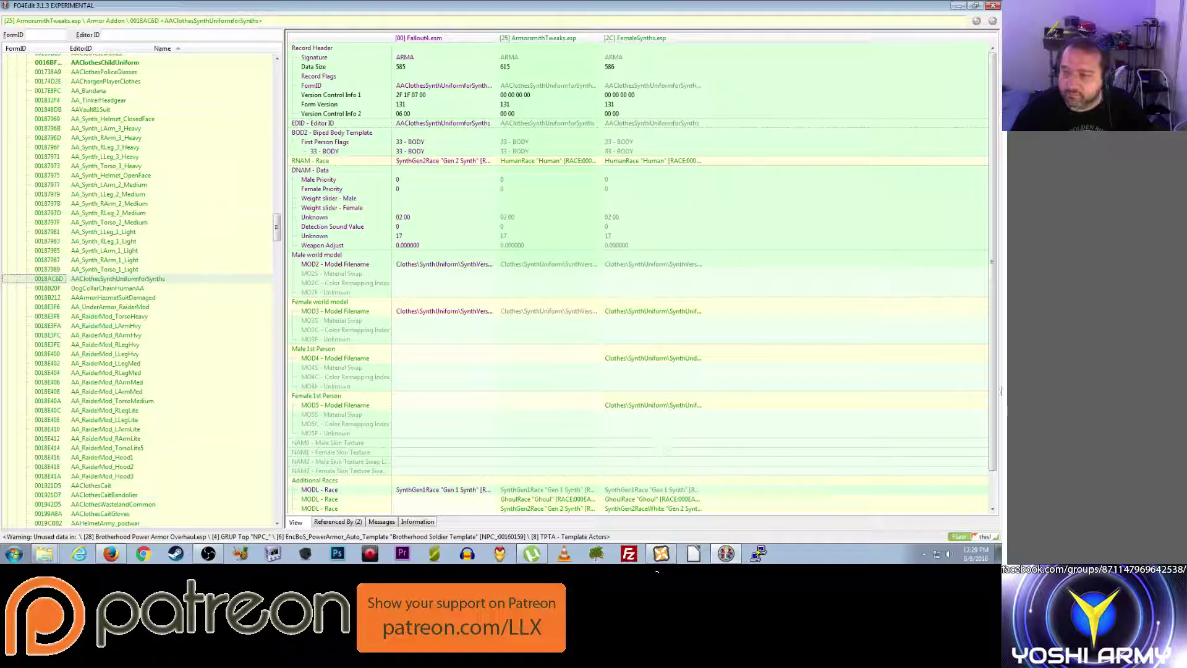
pyautogui.scroll(-2, 989, 413)
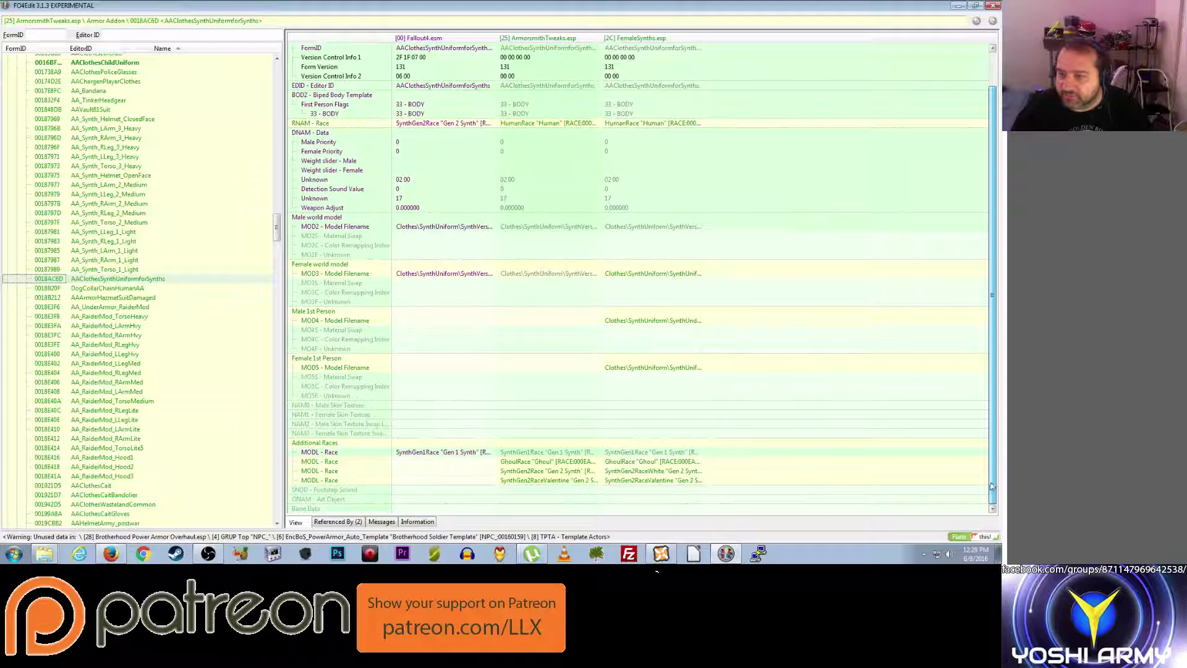
# Step: Compare the body flags and additional races of DogCollarChainHumanAA and AAArmorHazmatSuitDamaged
pyautogui.click(99, 288)
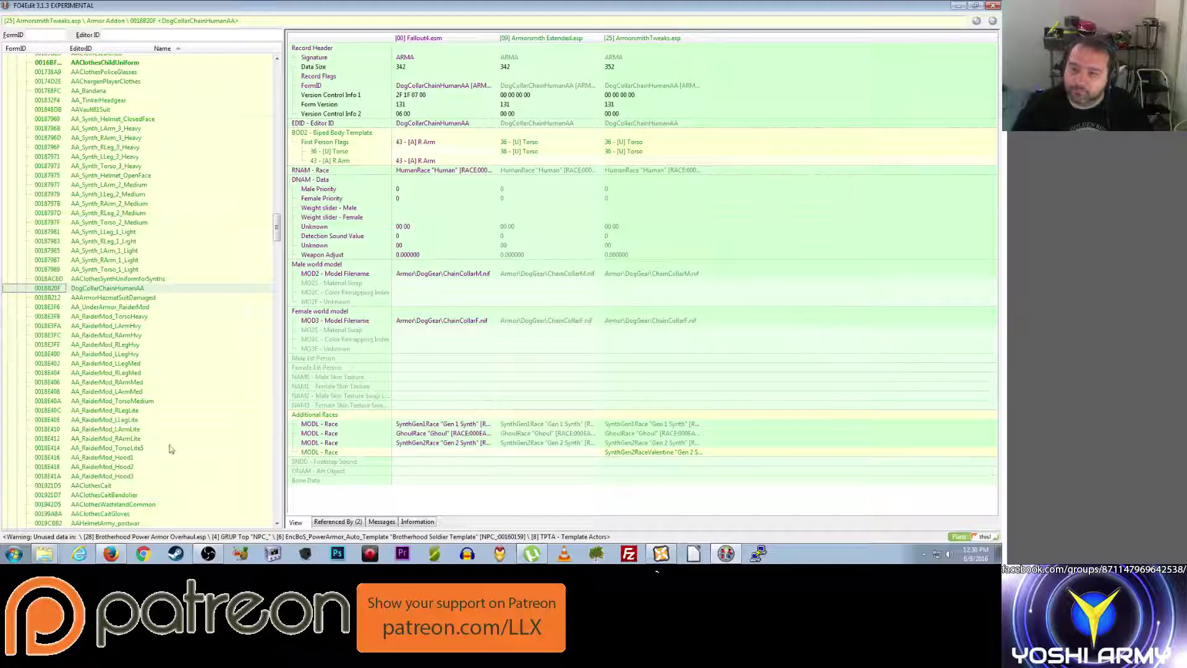
pyautogui.click(134, 298)
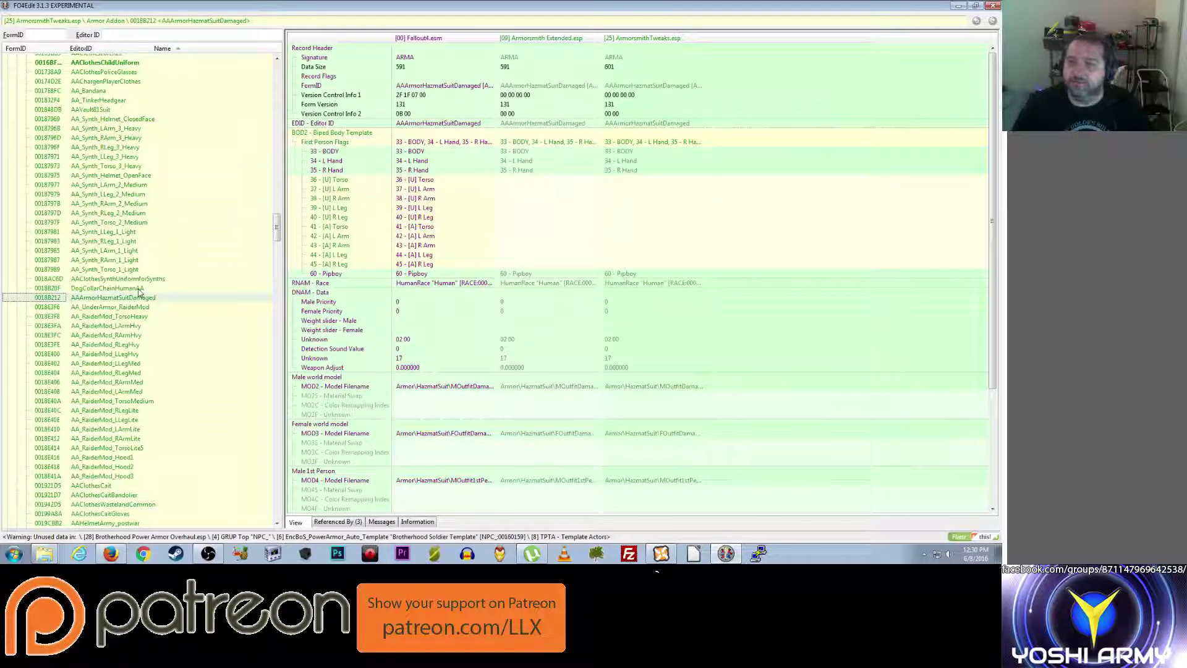
pyautogui.scroll(-6, 728, 401)
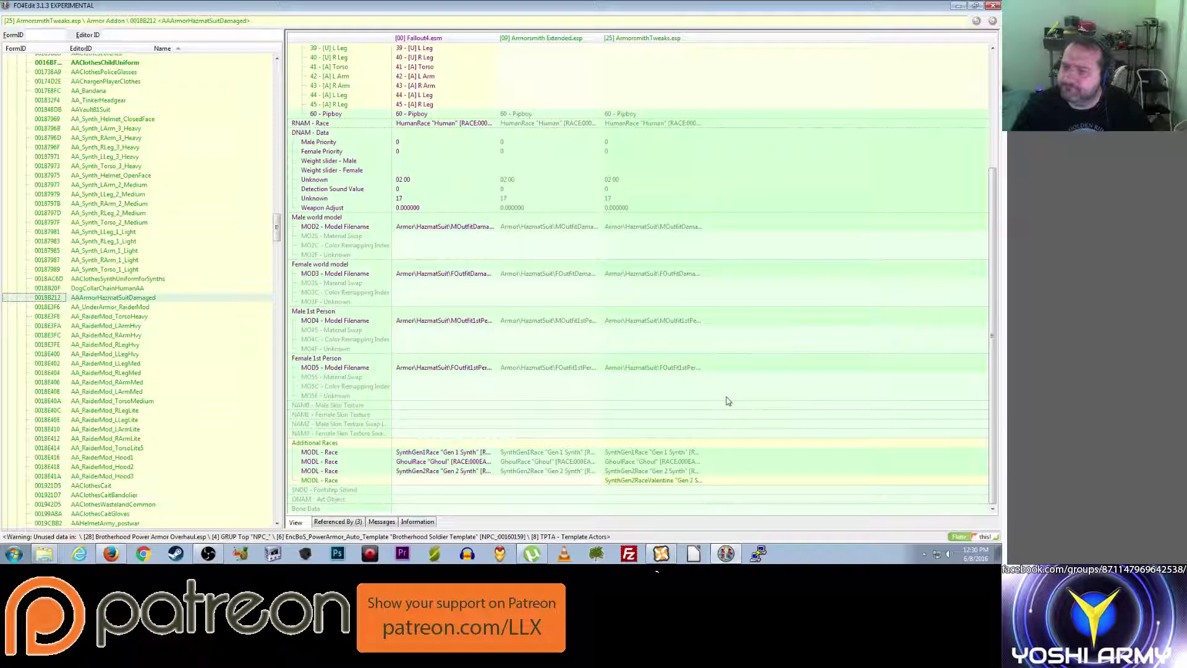
# Step: Check the race entries of AA_UnderArmor_RaiderMod and the heavy RaiderMod torso, arm and leg addons
pyautogui.click(147, 309)
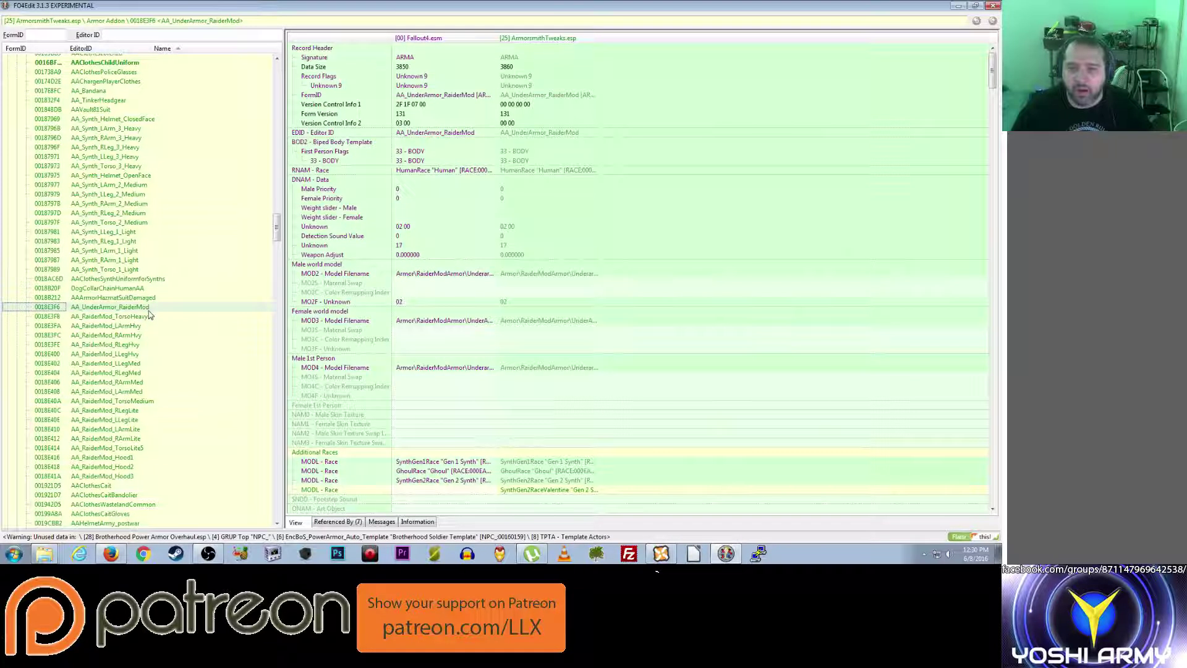
pyautogui.press('Down')
pyautogui.press('Down')
pyautogui.press('Down')
pyautogui.press('Down')
pyautogui.press('Down')
pyautogui.press('Down')
pyautogui.press('Down')
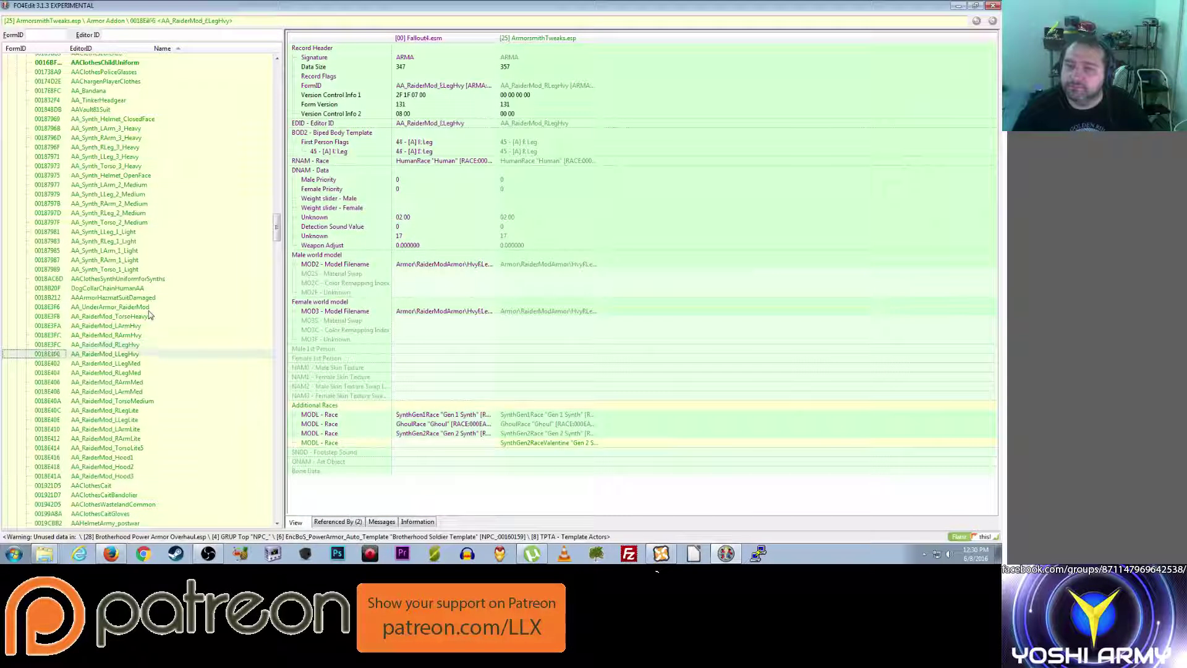
# Step: Check the race entries of the medium and light RaiderMod armor addons down to AA_RaiderMod_Hood1
pyautogui.press('Down')
pyautogui.press('Down')
pyautogui.press('Down')
pyautogui.press('Down')
pyautogui.press('Down')
pyautogui.press('Down')
pyautogui.press('Down')
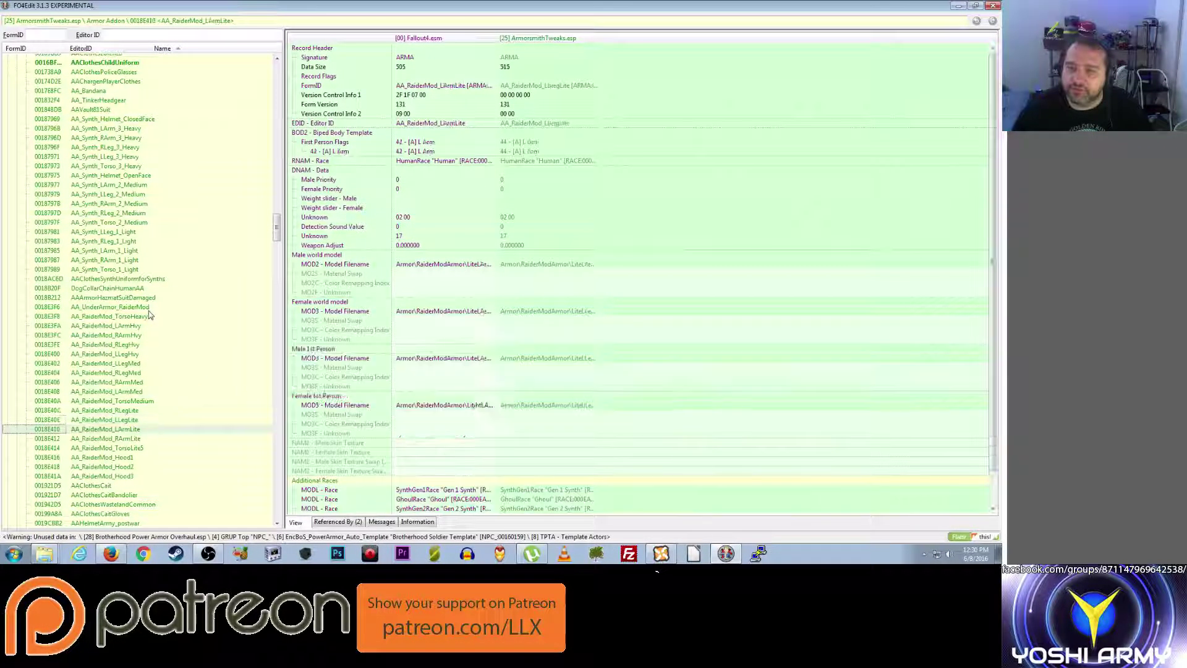
pyautogui.press('Down')
pyautogui.press('Down')
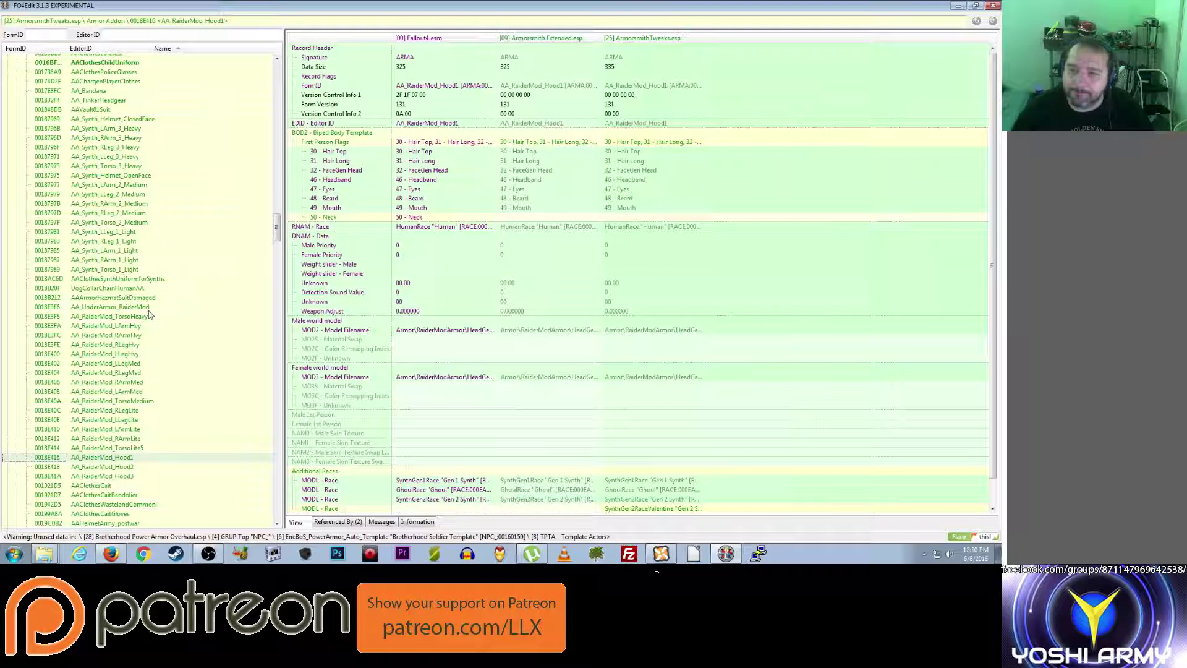
# Step: Widen the Armorsmith Extended.esp column and compare the first person flags of AA_RaiderMod_Hood1 with those in ArmorsmithTweaks.esp
pyautogui.press('Up')
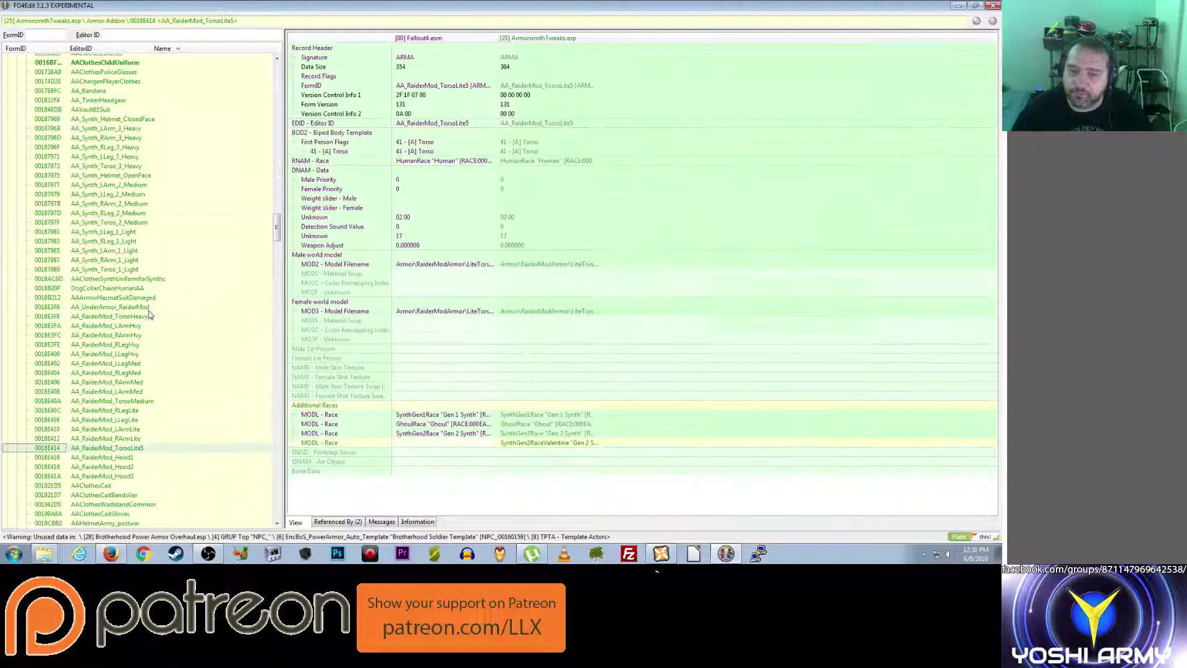
pyautogui.press('Down')
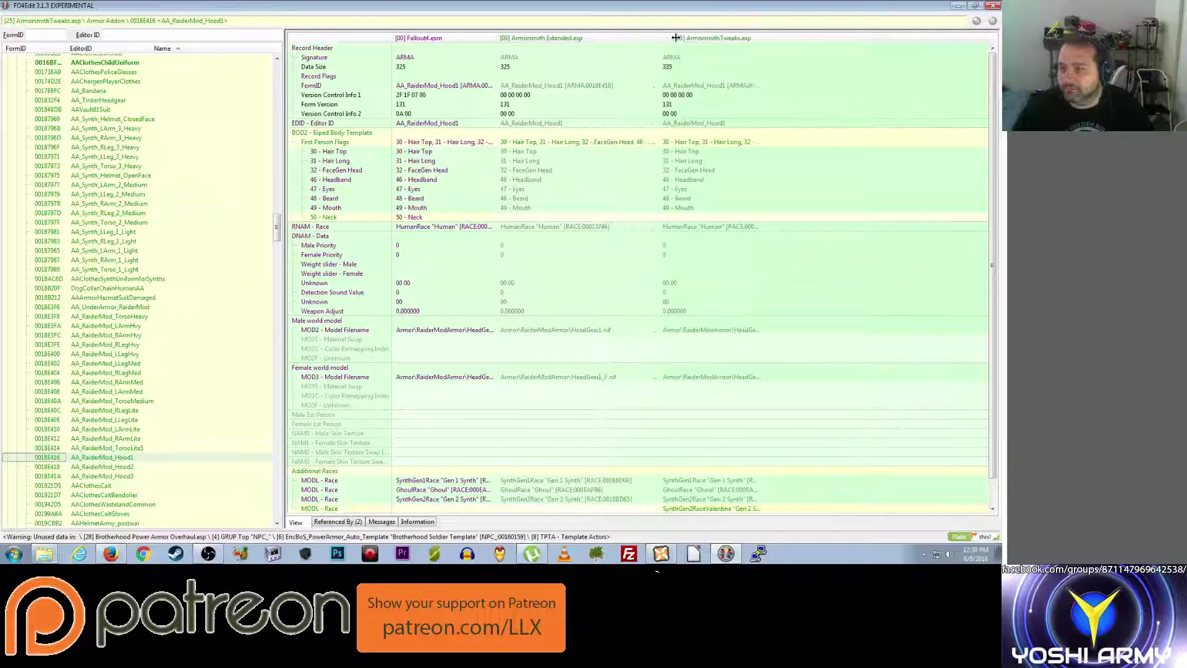
pyautogui.moveTo(600, 38); pyautogui.dragTo(635, 38)
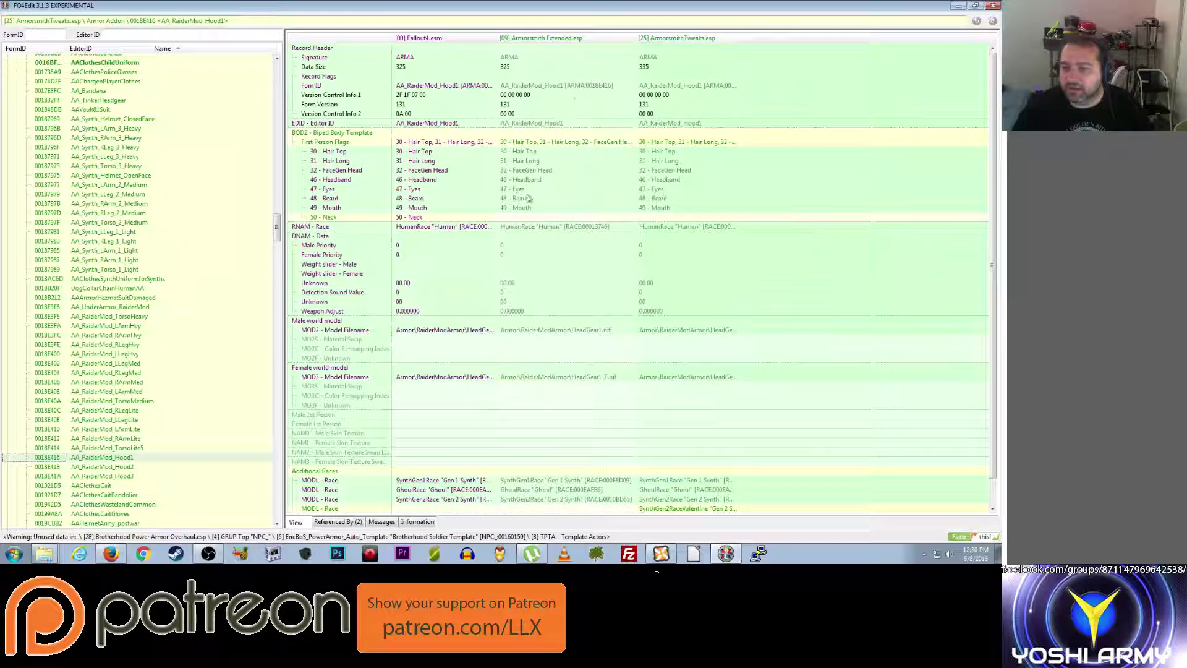
pyautogui.click(683, 181)
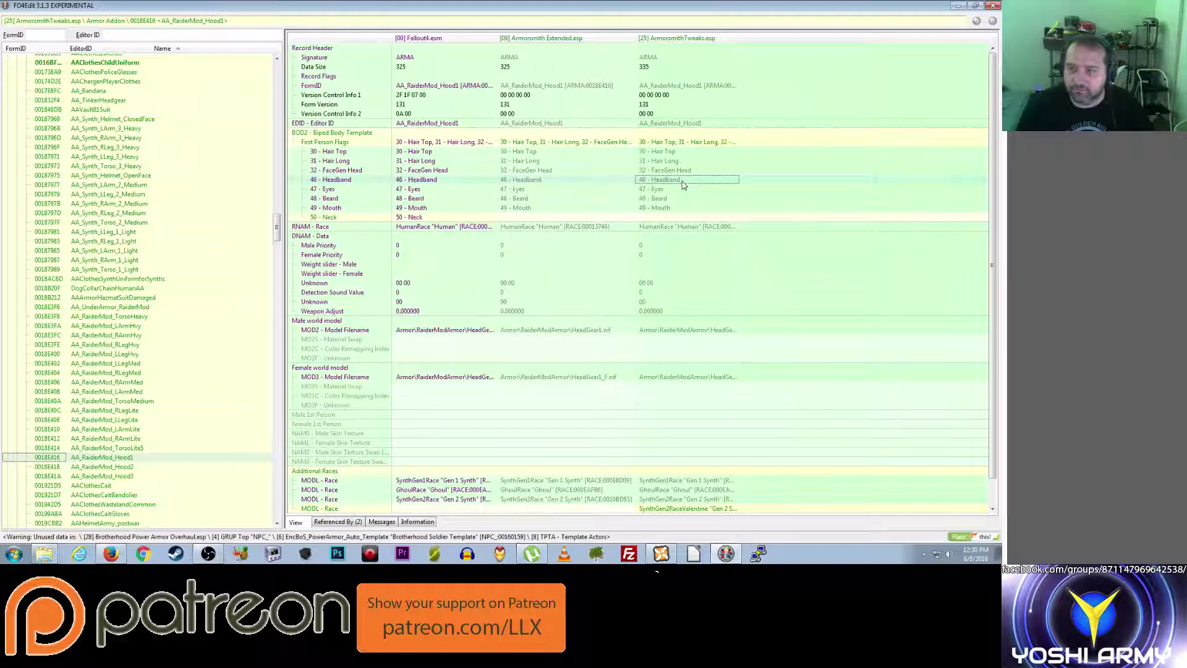
# Step: Check the race entries from AA_RaiderMod_Hood2 through the Cait clothing addons down to AAHelmetArmy_postwar
pyautogui.click(122, 469)
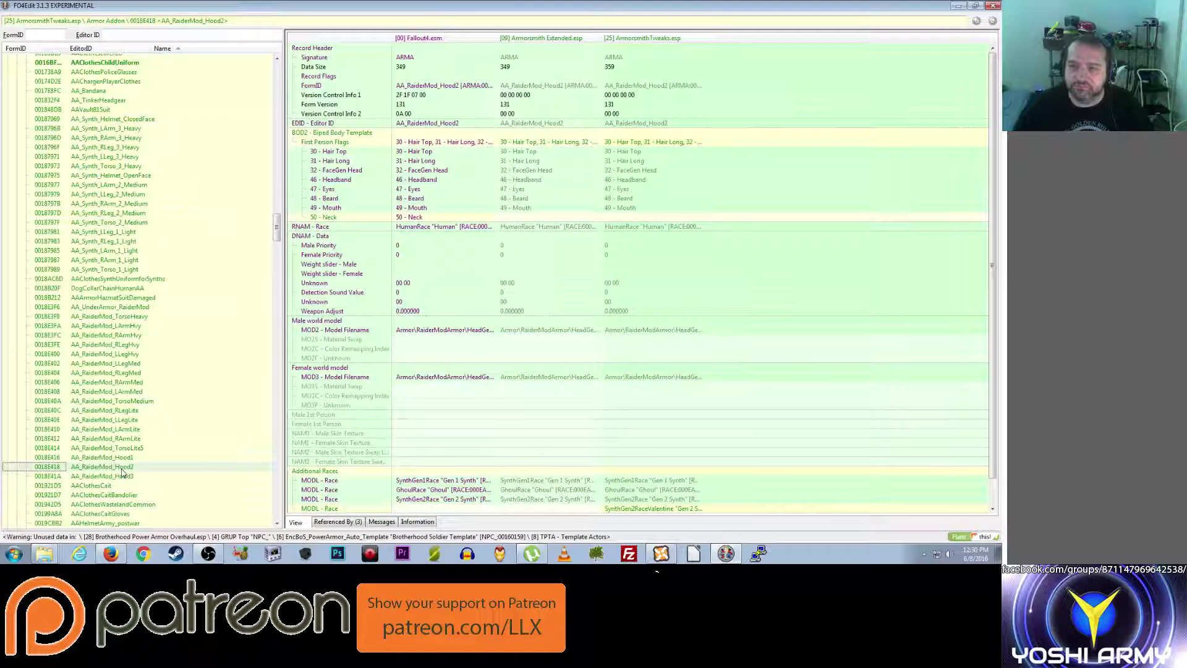
pyautogui.press('Down')
pyautogui.press('Down')
pyautogui.press('Down')
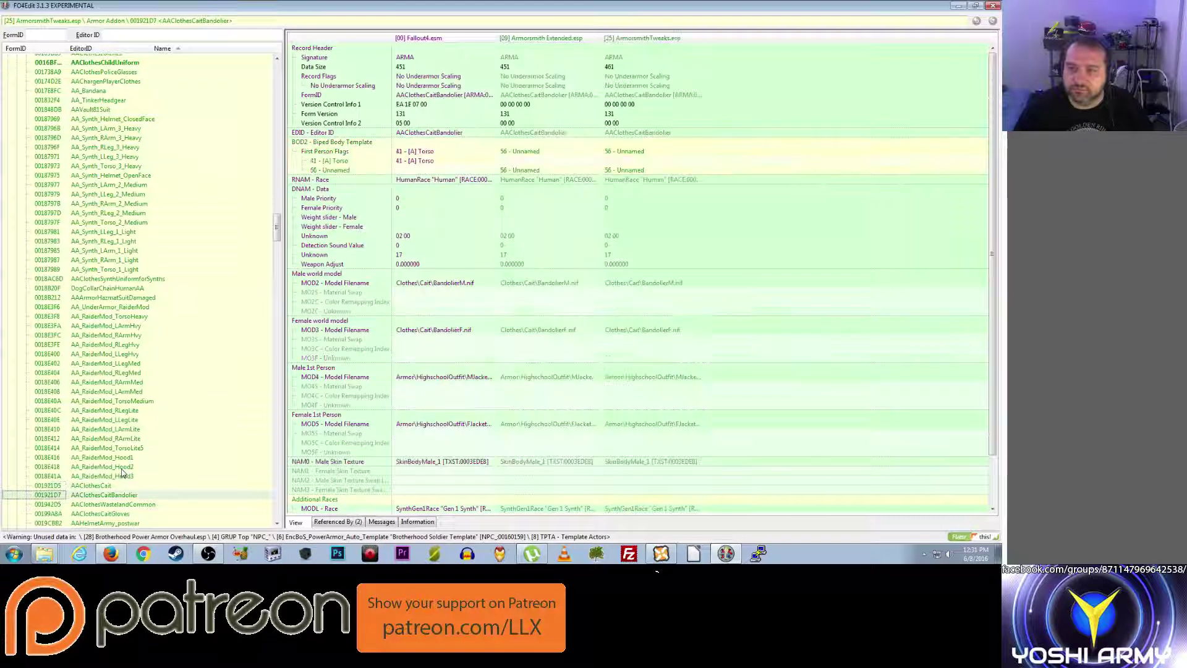
pyautogui.press('Down')
pyautogui.press('Down')
pyautogui.press('Down')
pyautogui.press('Down')
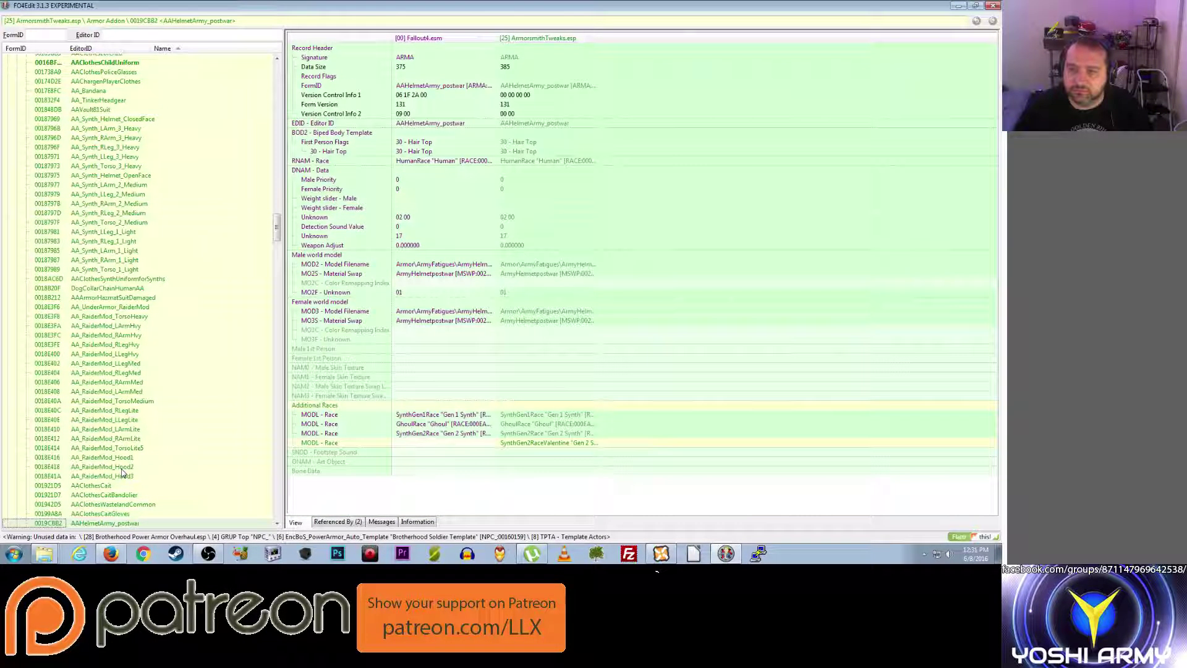
# Step: Check the race entries of the post-war fatigues, resident and Institute clothing addons down to AAClothesInstituteLabCoat_bluesleeves_dirty
pyautogui.press('Down')
pyautogui.press('Down')
pyautogui.press('Down')
pyautogui.press('Down')
pyautogui.press('Down')
pyautogui.press('Down')
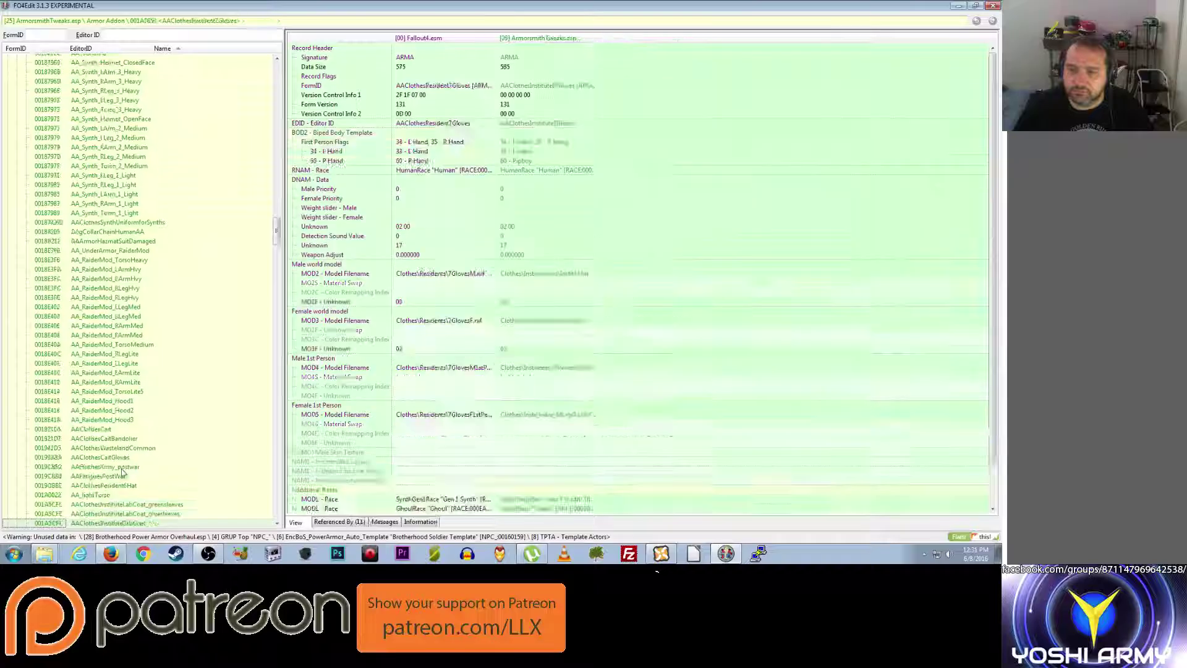
pyautogui.press('Down')
pyautogui.press('Down')
pyautogui.press('Down')
pyautogui.press('Down')
pyautogui.press('Down')
pyautogui.press('Down')
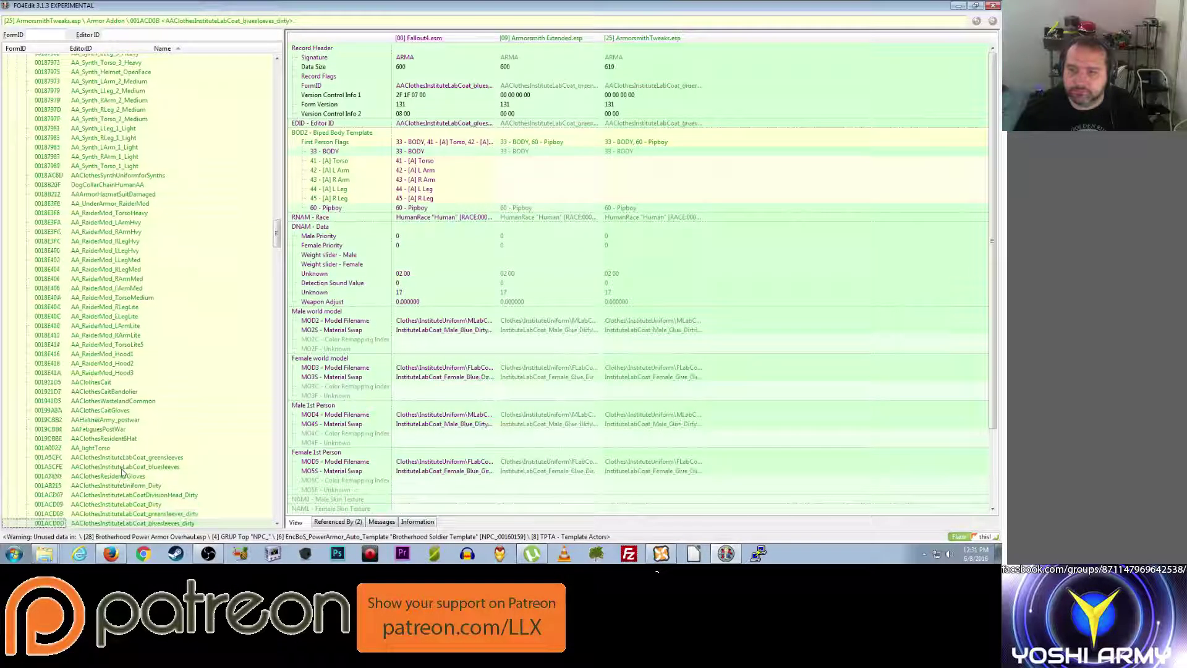
# Step: Check the race entries of the colored Institute division head lab coat addons down to AAClothesInstituteLabCoatDivisionHead_Dirty_Yellow
pyautogui.press('Down')
pyautogui.press('Down')
pyautogui.press('Down')
pyautogui.press('Down')
pyautogui.press('Down')
pyautogui.press('Down')
pyautogui.press('Down')
pyautogui.press('Down')
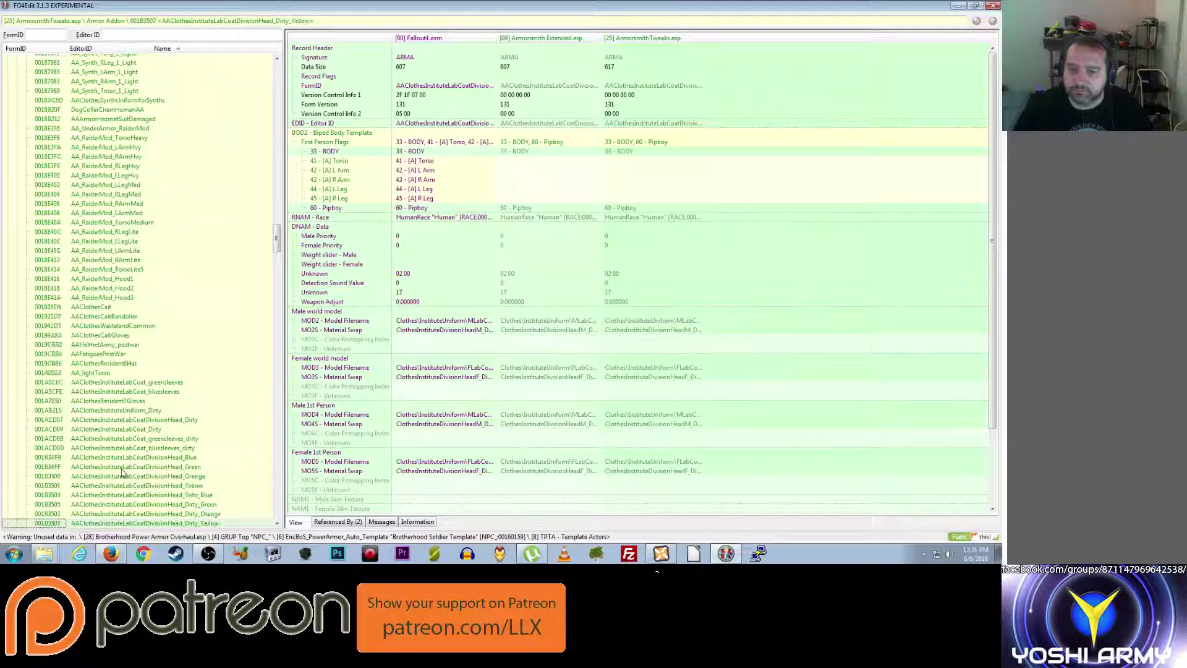
# Step: Check the race entries of the black and yellow sleeve lab coat and dress addons down to PipboyVault81AA
pyautogui.press('Down')
pyautogui.press('Down')
pyautogui.press('Down')
pyautogui.press('Down')
pyautogui.press('Down')
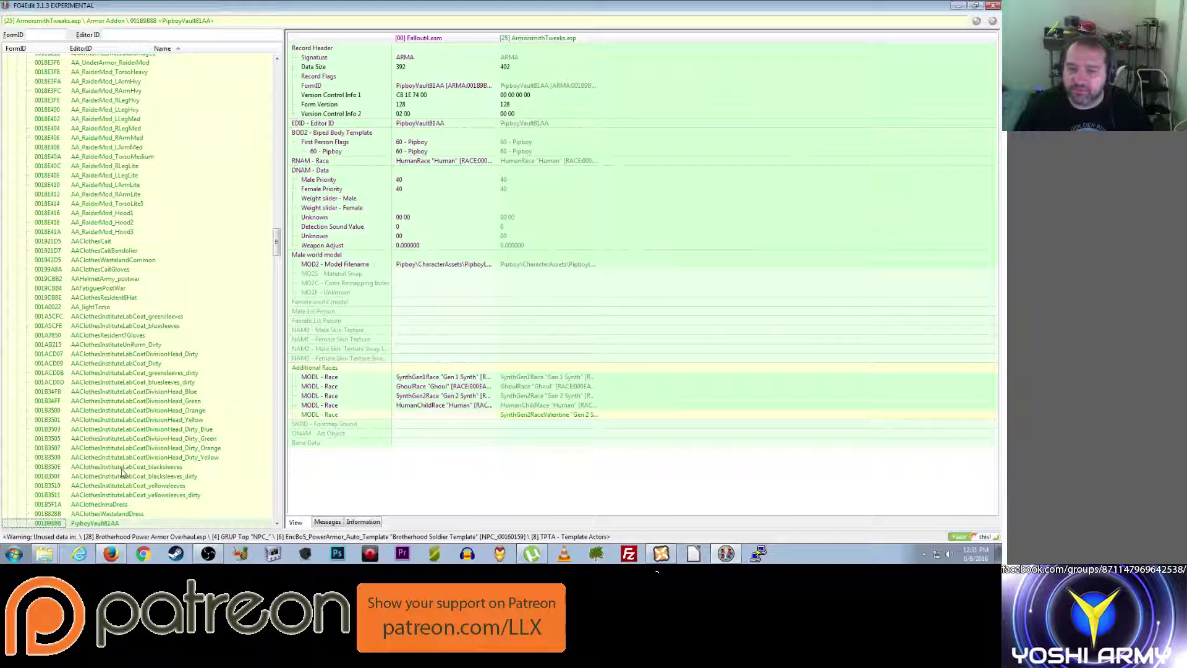
# Step: Check the race entries of the clean and dirty suit addons down to AA_MinutemanGeneralHat
pyautogui.press('Down')
pyautogui.press('Down')
pyautogui.press('Down')
pyautogui.press('Down')
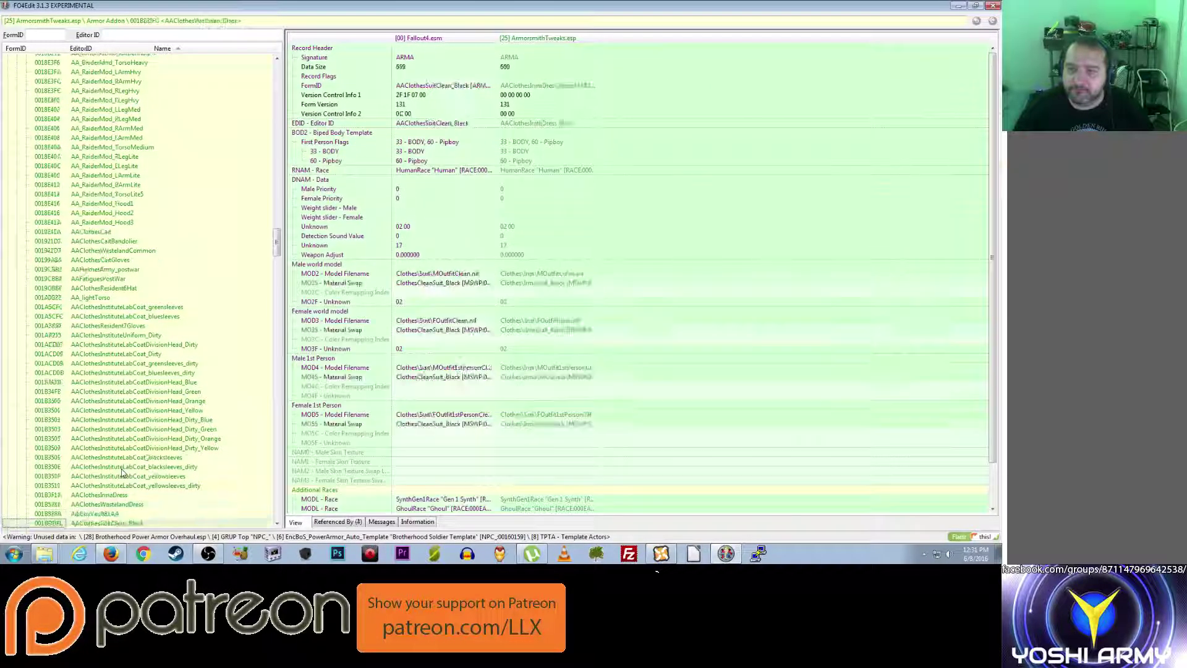
pyautogui.press('Down')
pyautogui.press('Down')
pyautogui.press('Down')
pyautogui.press('Down')
pyautogui.press('Down')
pyautogui.press('Down')
pyautogui.press('Down')
pyautogui.press('Down')
pyautogui.press('Down')
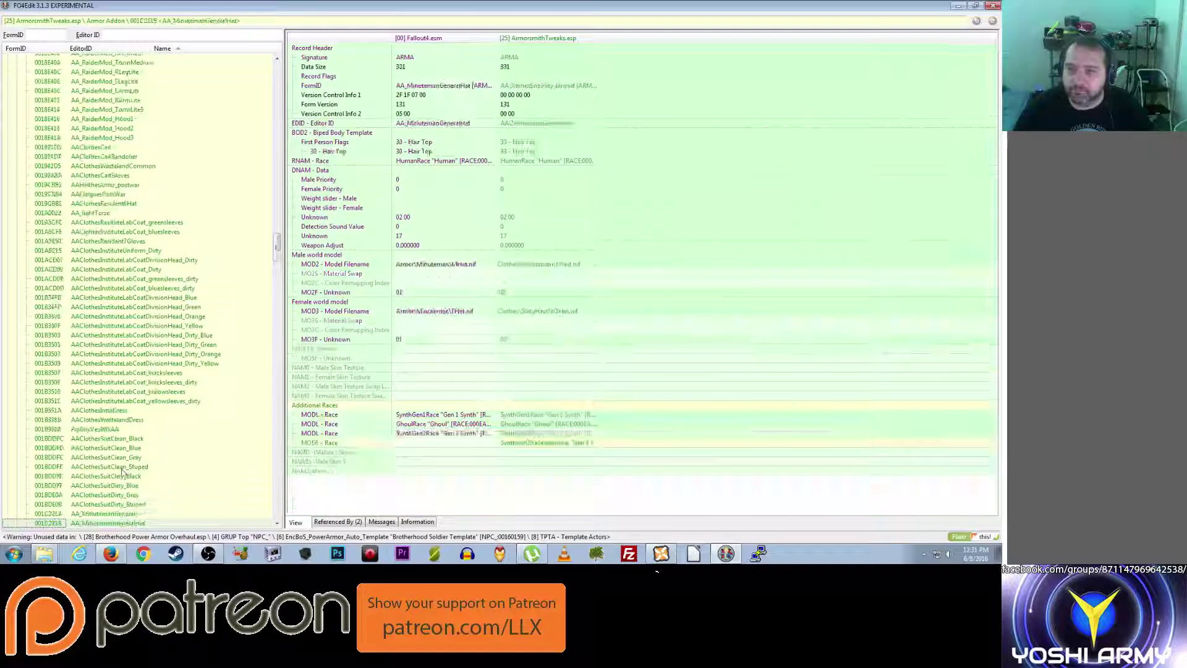
# Step: Check the race entries of the eyeglasses, Kellogg gloves, Desdemona and Vault-Tec security addons down to AA_RaiderMod2_TorsoHvy2
pyautogui.press('Down')
pyautogui.press('Down')
pyautogui.press('Down')
pyautogui.press('Down')
pyautogui.press('Down')
pyautogui.press('Down')
pyautogui.press('Down')
pyautogui.press('Down')
pyautogui.press('Down')
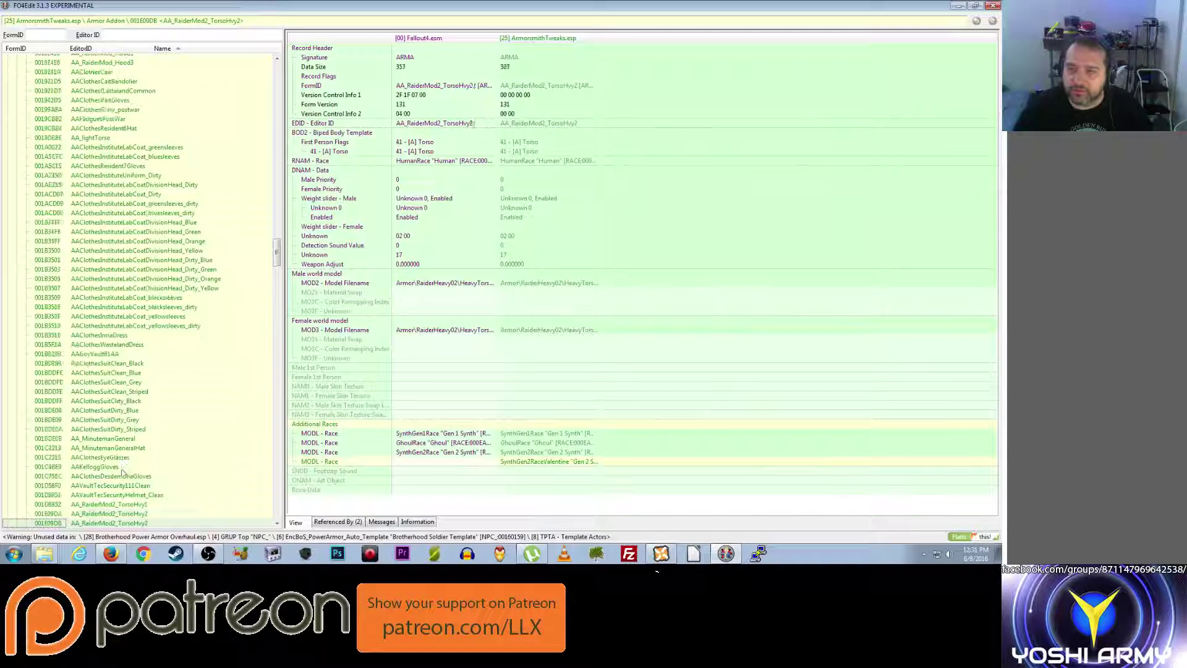
# Step: Check the race entries of the RaiderMod2 heavy limb and leather torso and leg addons down to AA_Leather_Leg_Left_12_Mid
pyautogui.press('Down')
pyautogui.press('Down')
pyautogui.press('Down')
pyautogui.press('Down')
pyautogui.press('Down')
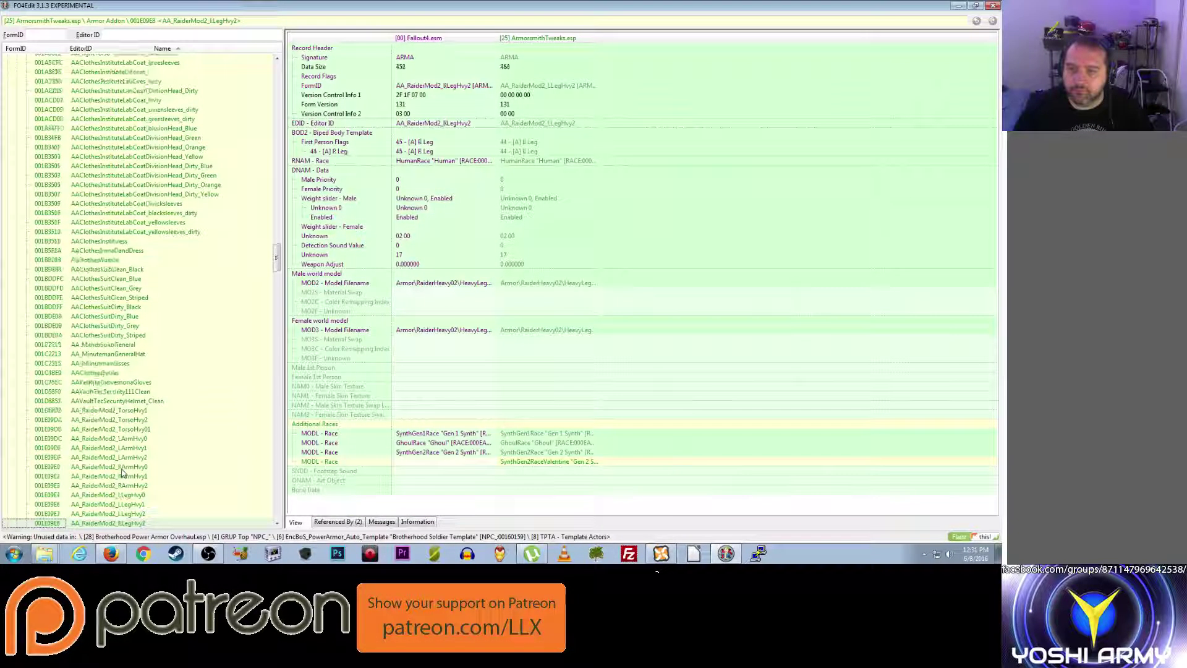
pyautogui.press('Down')
pyautogui.press('Down')
pyautogui.press('Down')
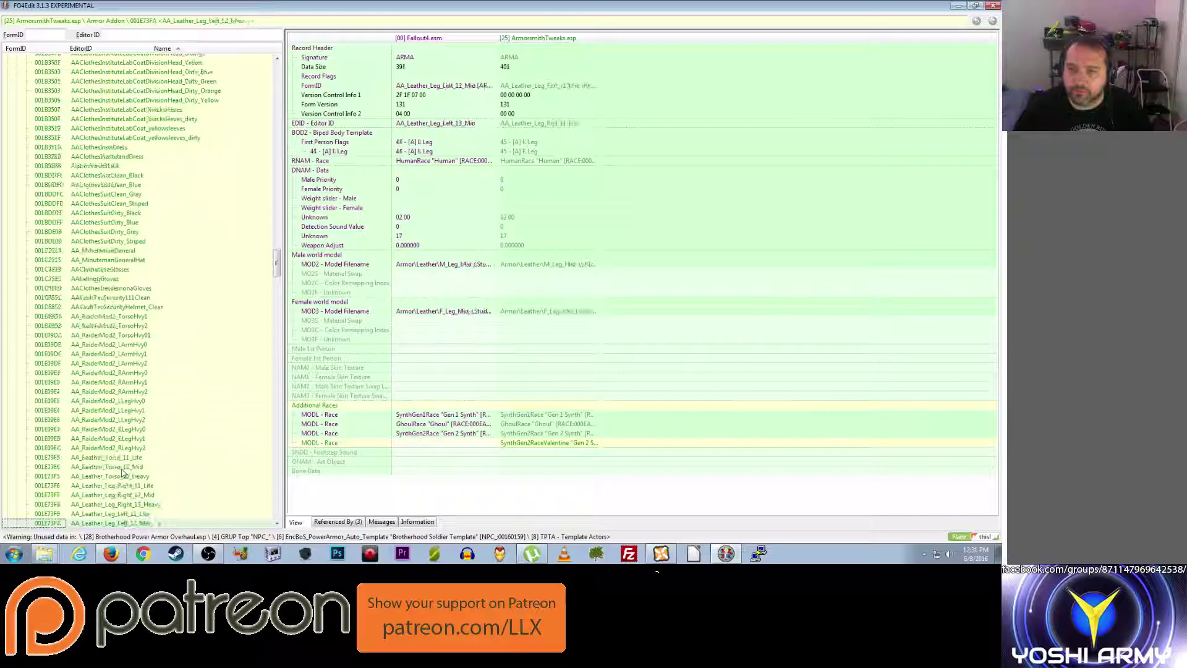
# Step: Check the race entries of the remaining leather leg and arm, scientist and AAArmorBoS addons down to AAClothesSilverShroudGloves
pyautogui.press('Down')
pyautogui.press('Down')
pyautogui.press('Down')
pyautogui.press('Down')
pyautogui.press('Down')
pyautogui.press('Down')
pyautogui.press('Down')
pyautogui.press('Down')
pyautogui.press('Down')
pyautogui.press('Down')
pyautogui.press('Down')
pyautogui.press('Down')
pyautogui.press('Down')
pyautogui.press('Down')
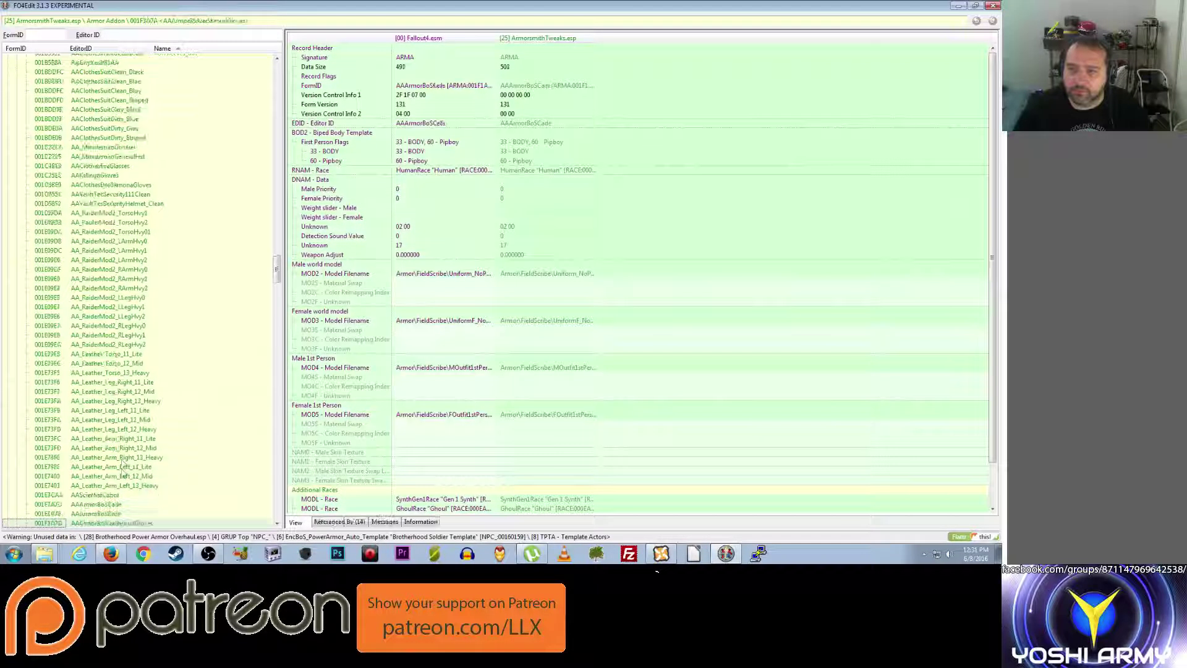
# Step: Check the race entries of the postman, Grognak, raider torso and Institute worker addons down to AAClothesInstituteWorkoutNoHat
pyautogui.press('Down')
pyautogui.press('Down')
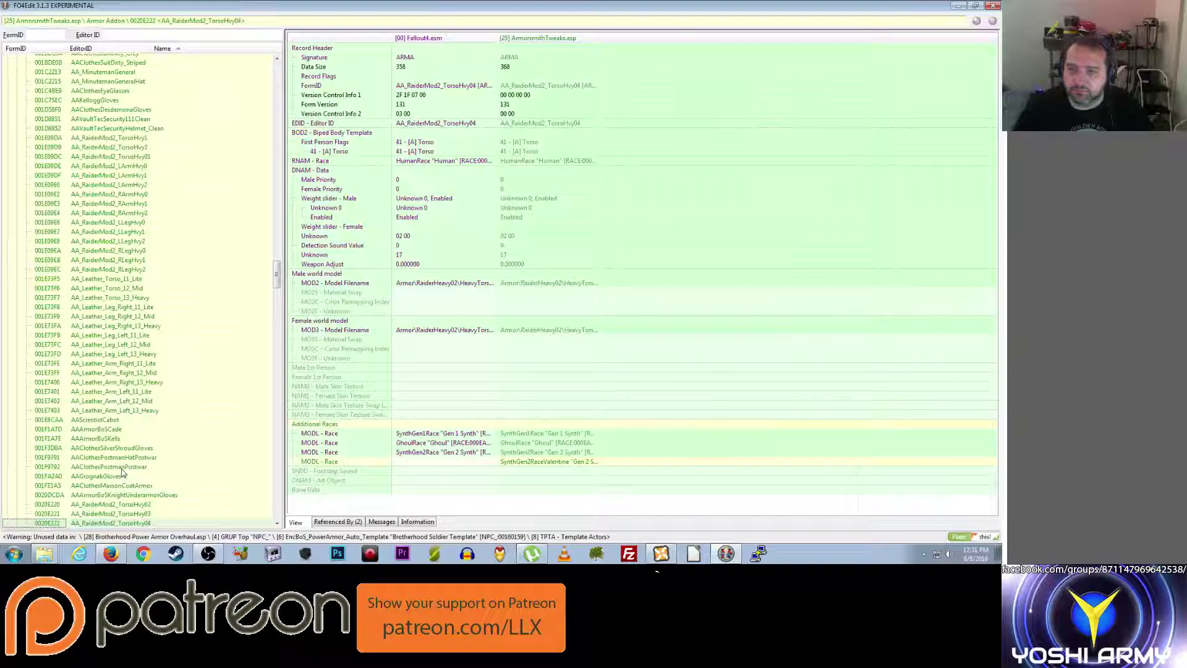
pyautogui.press('Down')
pyautogui.press('Down')
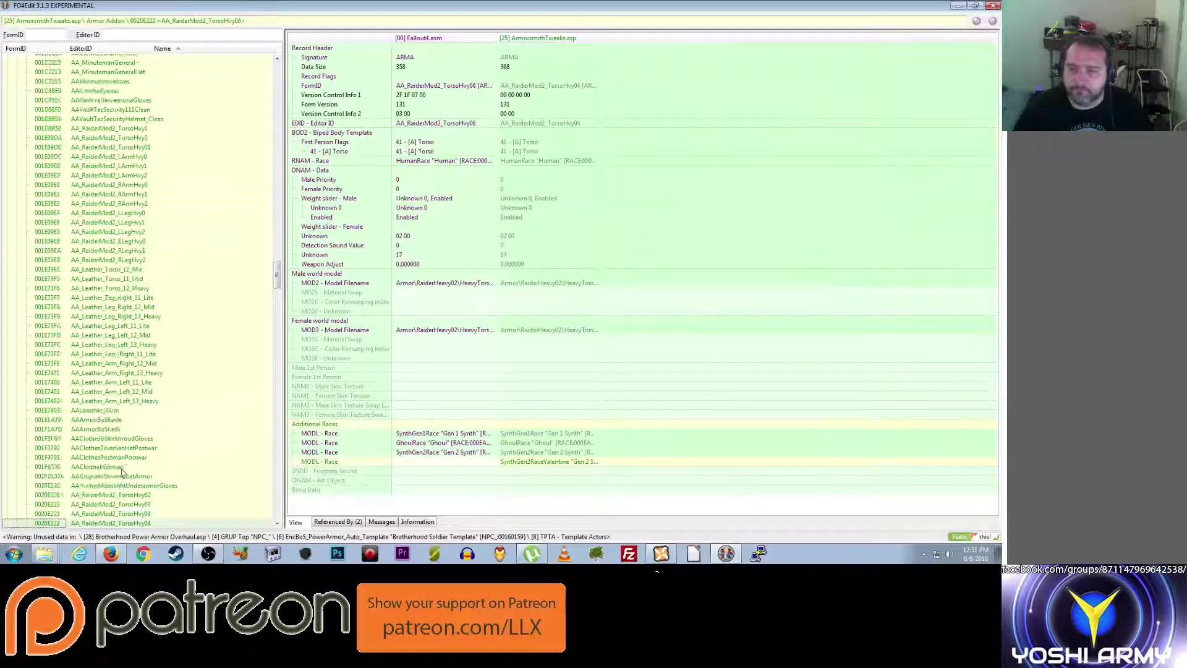
pyautogui.press('Down')
pyautogui.press('Down')
pyautogui.press('Down')
pyautogui.press('Down')
pyautogui.press('Down')
pyautogui.press('Down')
pyautogui.press('Down')
pyautogui.press('Down')
pyautogui.press('Down')
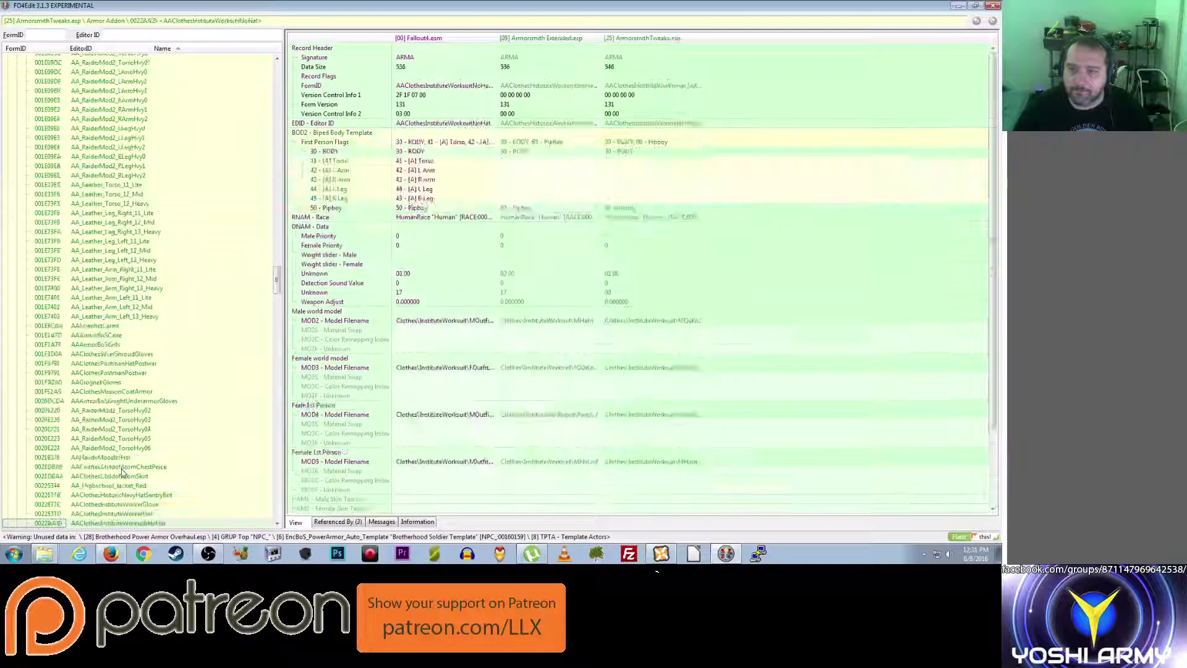
# Step: Check the race entries of the submarine crew hat, hazmat, flight cap and Piper gloves addons down to DLC03_AAClothesFishermanHat
pyautogui.press('Down')
pyautogui.press('Down')
pyautogui.press('Down')
pyautogui.press('Down')
pyautogui.press('Down')
pyautogui.press('Down')
pyautogui.press('Down')
pyautogui.press('Down')
pyautogui.press('Down')
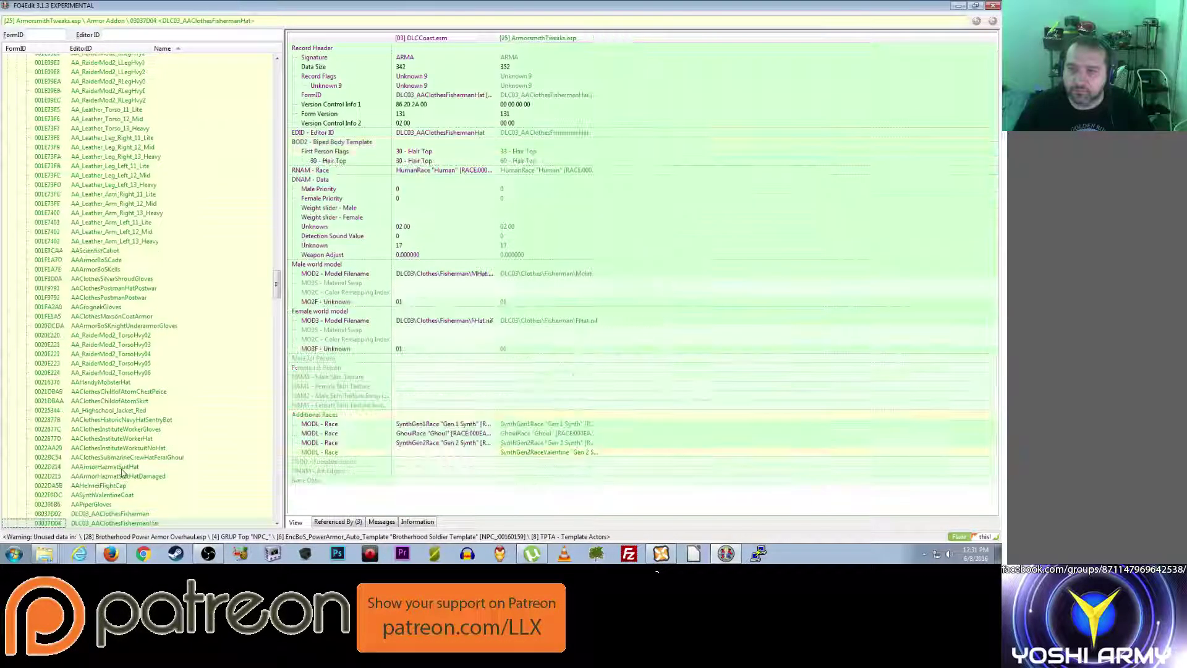
# Step: Check the race entries of the Child of Atom priest, combat under armor and Fisherman02 addons down to DLC03_AAOldLongfellowOutfit
pyautogui.press('Down')
pyautogui.press('Down')
pyautogui.press('Down')
pyautogui.press('Down')
pyautogui.press('Down')
pyautogui.press('Down')
pyautogui.press('Down')
pyautogui.press('Down')
pyautogui.press('Down')
pyautogui.press('Down')
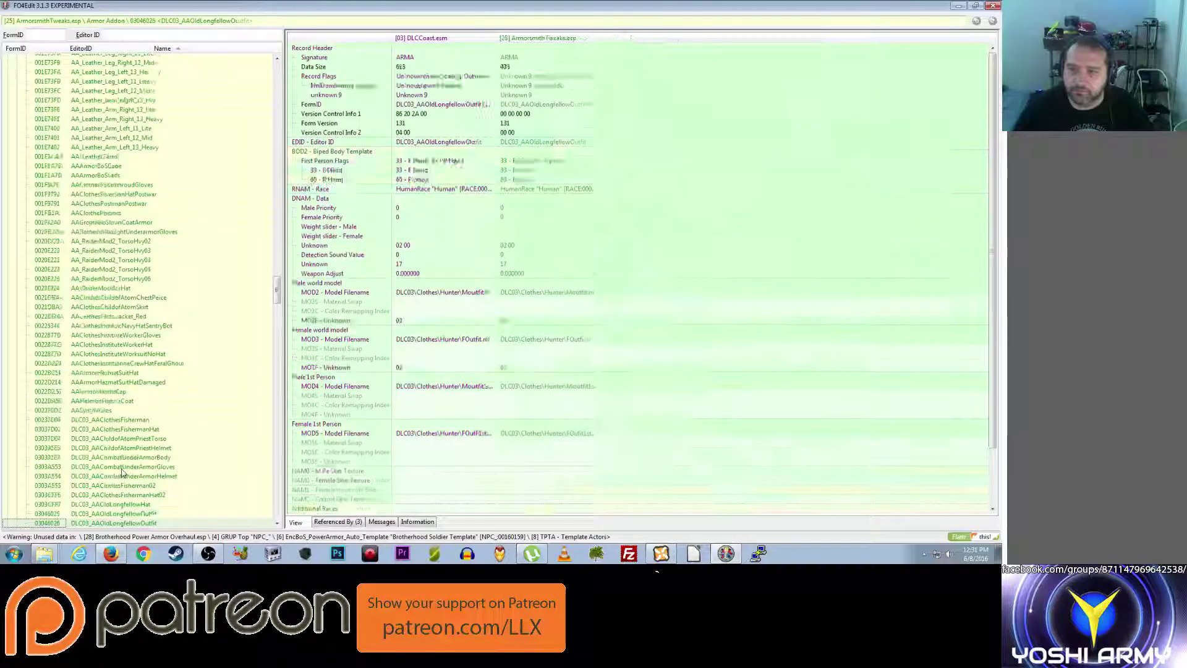
# Step: Check the race entries of the Chase jacket, diver suit, inquisitor hood and first Marine addons down to DLC03_AAArmor_Marine_LegLeft
pyautogui.press('Down')
pyautogui.press('Down')
pyautogui.press('Down')
pyautogui.press('Down')
pyautogui.press('Down')
pyautogui.press('Down')
pyautogui.press('Down')
pyautogui.press('Down')
pyautogui.press('Down')
pyautogui.press('Down')
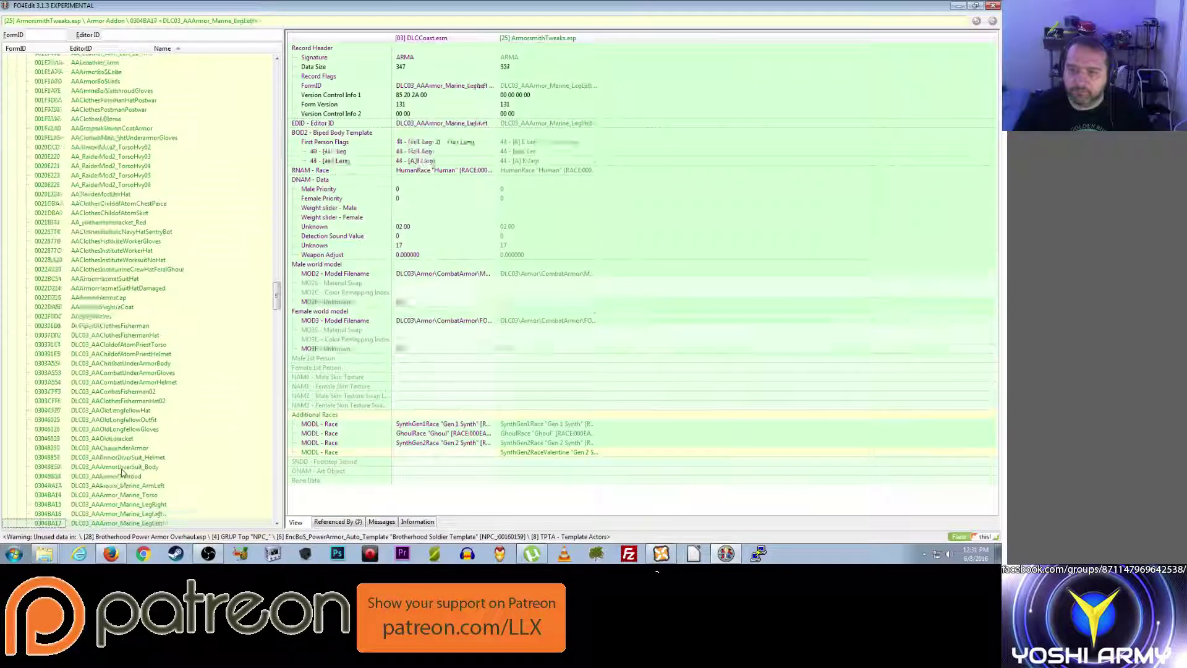
# Step: Check the race entries of the Marine helmet, trapper and hunter armor addons down to DLC03_AAArmorHunterHood
pyautogui.press('Down')
pyautogui.press('Down')
pyautogui.press('Down')
pyautogui.press('Down')
pyautogui.press('Down')
pyautogui.press('Down')
pyautogui.press('Down')
pyautogui.press('Down')
pyautogui.press('Down')
pyautogui.press('Down')
pyautogui.press('Down')
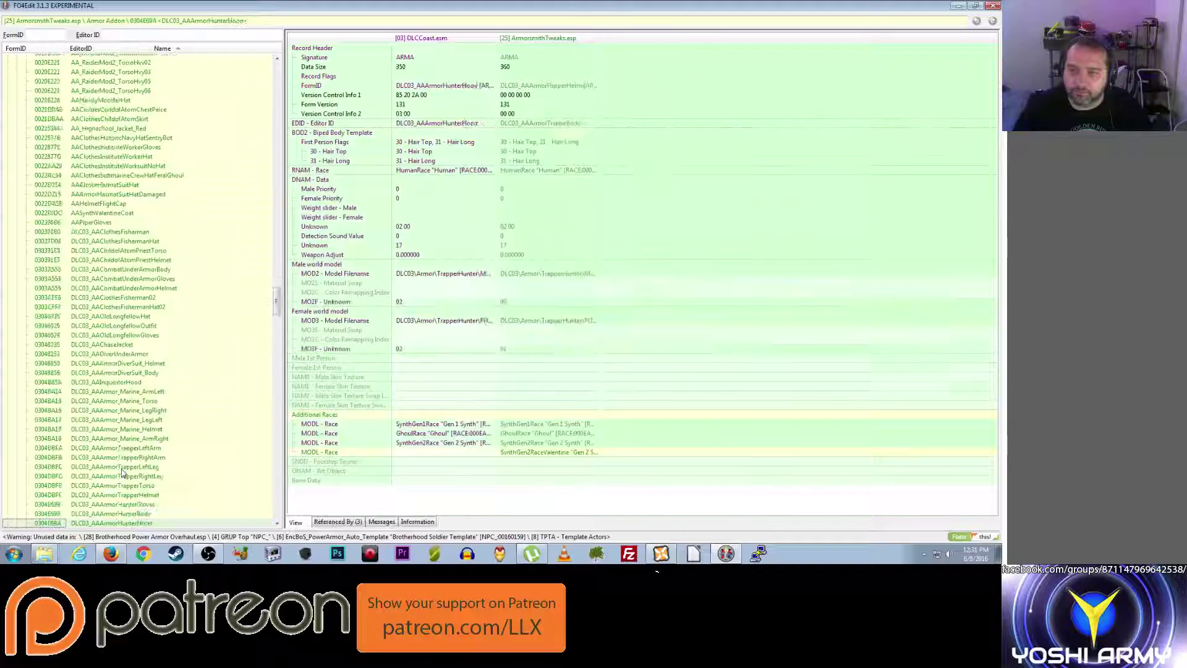
# Step: Check the race entries of the coastal raider, CoA Marine and Robe of Atom's Devoted addons, including its chest piece
pyautogui.press('Down')
pyautogui.press('Down')
pyautogui.press('Down')
pyautogui.press('Down')
pyautogui.press('Down')
pyautogui.press('Down')
pyautogui.press('Down')
pyautogui.press('Down')
pyautogui.press('Down')
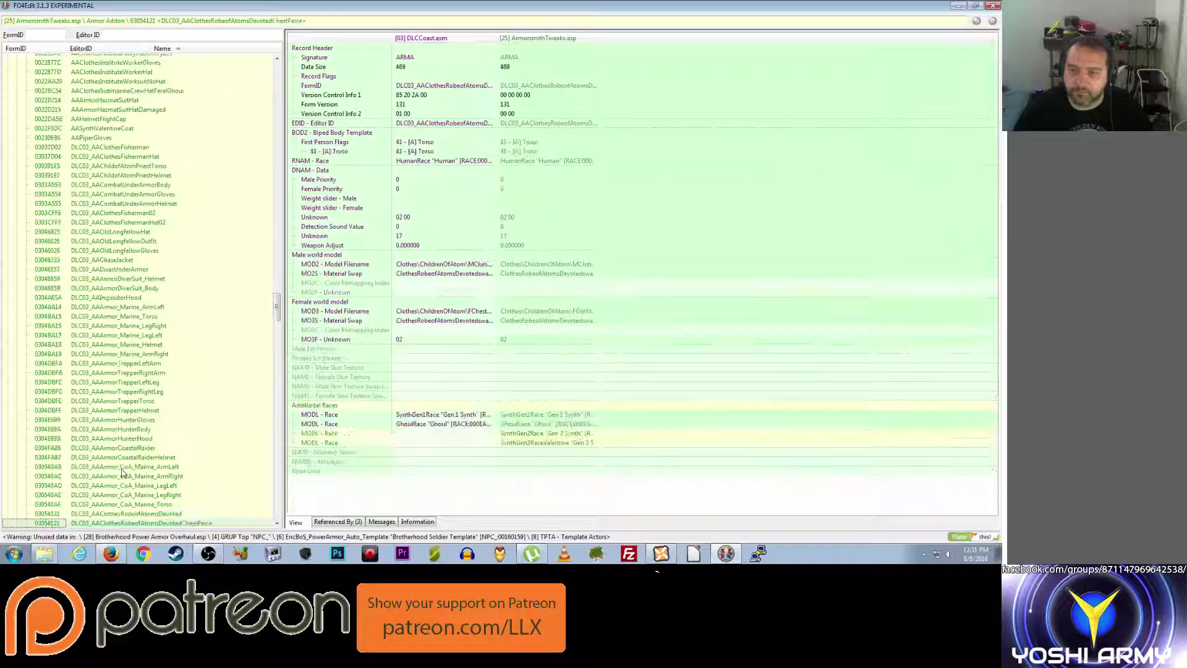
# Step: Check the race entries of the CoA Marine helmet, Fisherman03 to Fisherman06 and blue, grey and pink undies addons
pyautogui.press('Down')
pyautogui.press('Down')
pyautogui.press('Down')
pyautogui.press('Down')
pyautogui.press('Down')
pyautogui.press('Down')
pyautogui.press('Down')
pyautogui.press('Down')
pyautogui.press('Down')
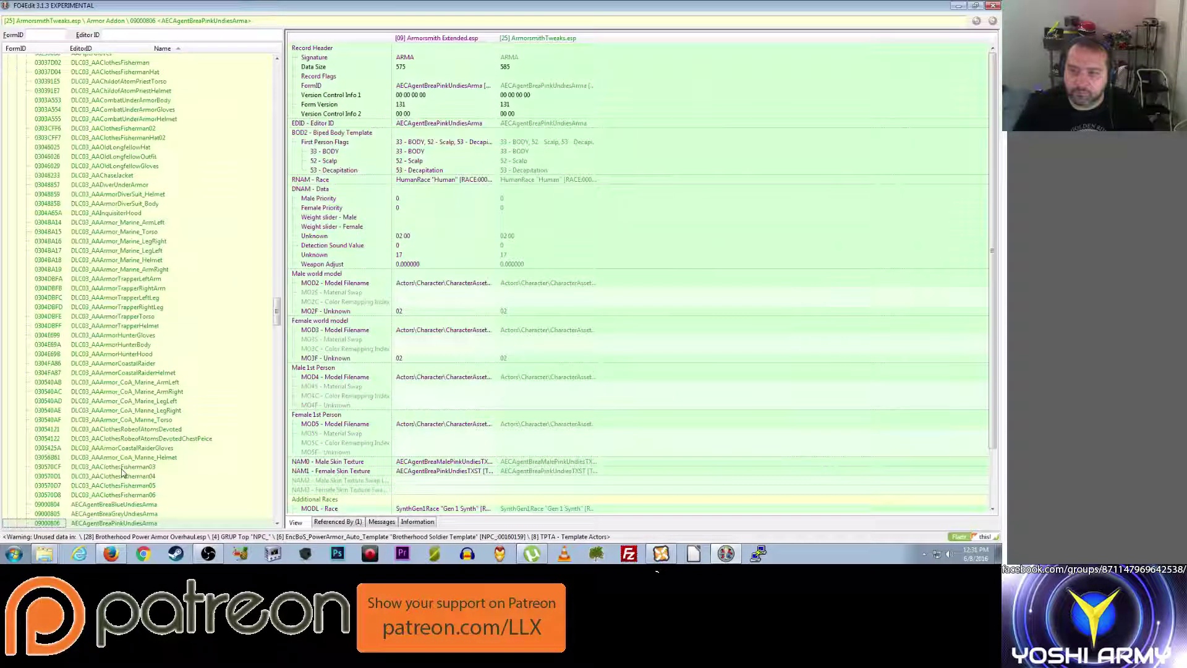
# Step: Go back to the DLC03_AAClothesFisherman06 addon for another look, and continue through the AEC undies addons
pyautogui.press('Up')
pyautogui.press('Up')
pyautogui.press('Up')
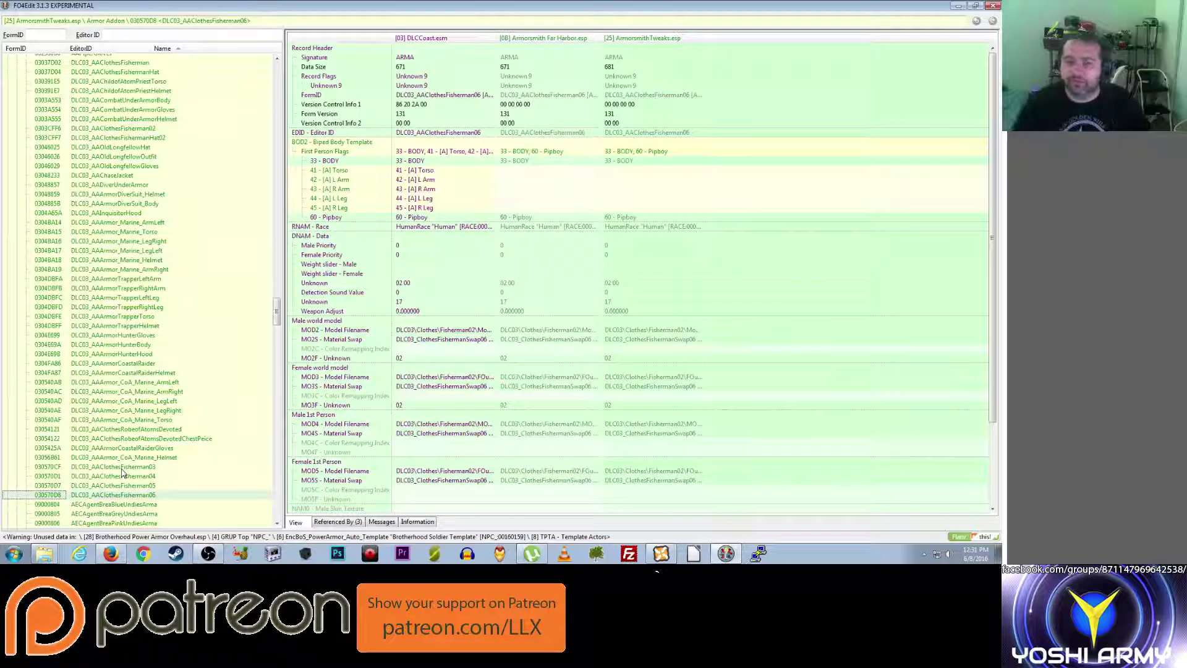
pyautogui.press('Down')
pyautogui.press('Down')
pyautogui.press('Down')
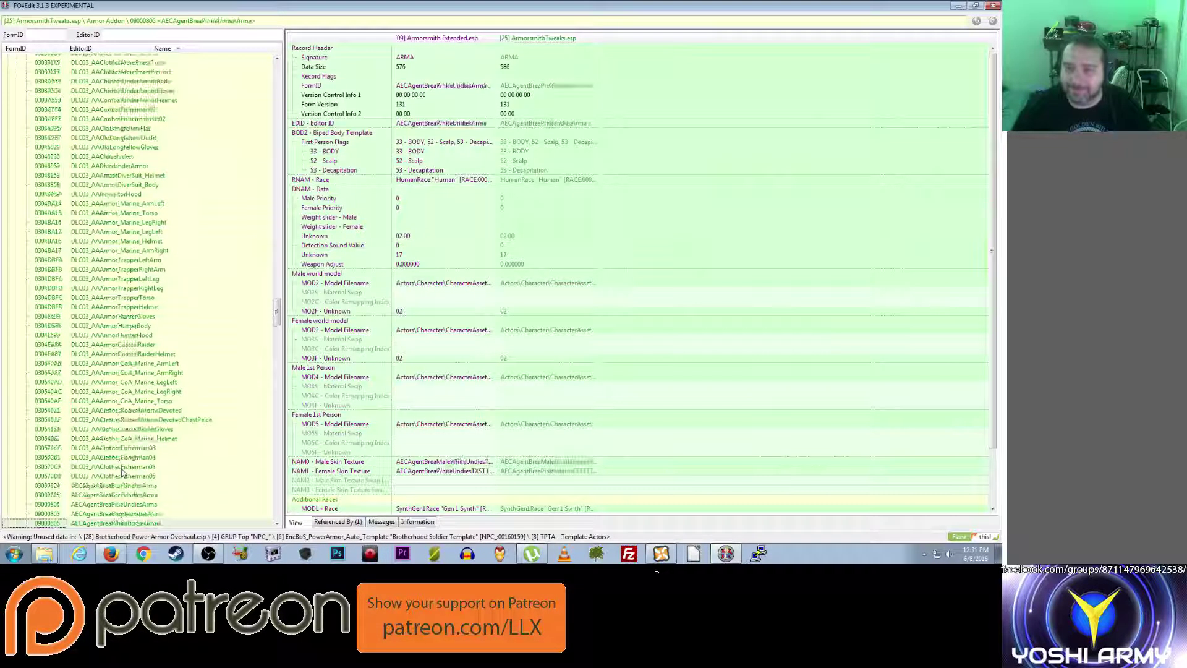
# Step: Check the race entries of the AEC hooded rags, corset, battlecoat and leather coat addons down to the Minuteman General Garvey outfit
pyautogui.press('Down')
pyautogui.press('Down')
pyautogui.press('Down')
pyautogui.press('Down')
pyautogui.press('Down')
pyautogui.press('Down')
pyautogui.press('Down')
pyautogui.press('Down')
pyautogui.press('Down')
pyautogui.press('Down')
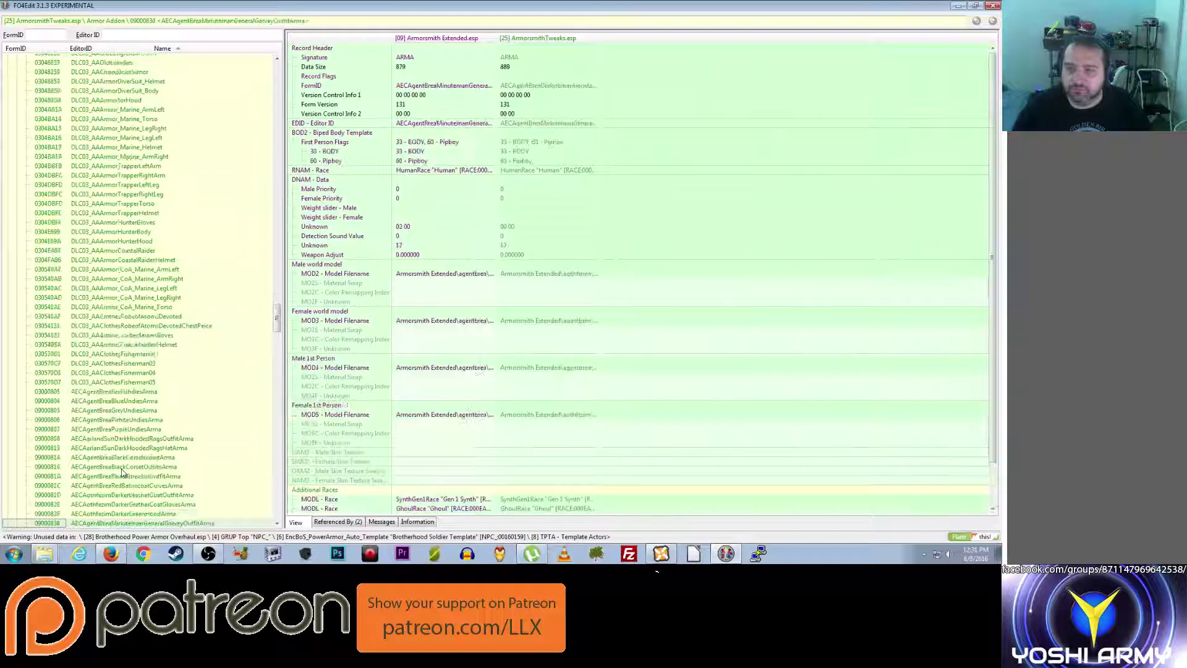
# Step: Check the race entries of the AEC army helmet, combat boots and black flight helmet addons down to the colored berets
pyautogui.press('Down')
pyautogui.press('Down')
pyautogui.press('Down')
pyautogui.press('Down')
pyautogui.press('Down')
pyautogui.press('Down')
pyautogui.press('Down')
pyautogui.press('Down')
pyautogui.press('Down')
pyautogui.press('Down')
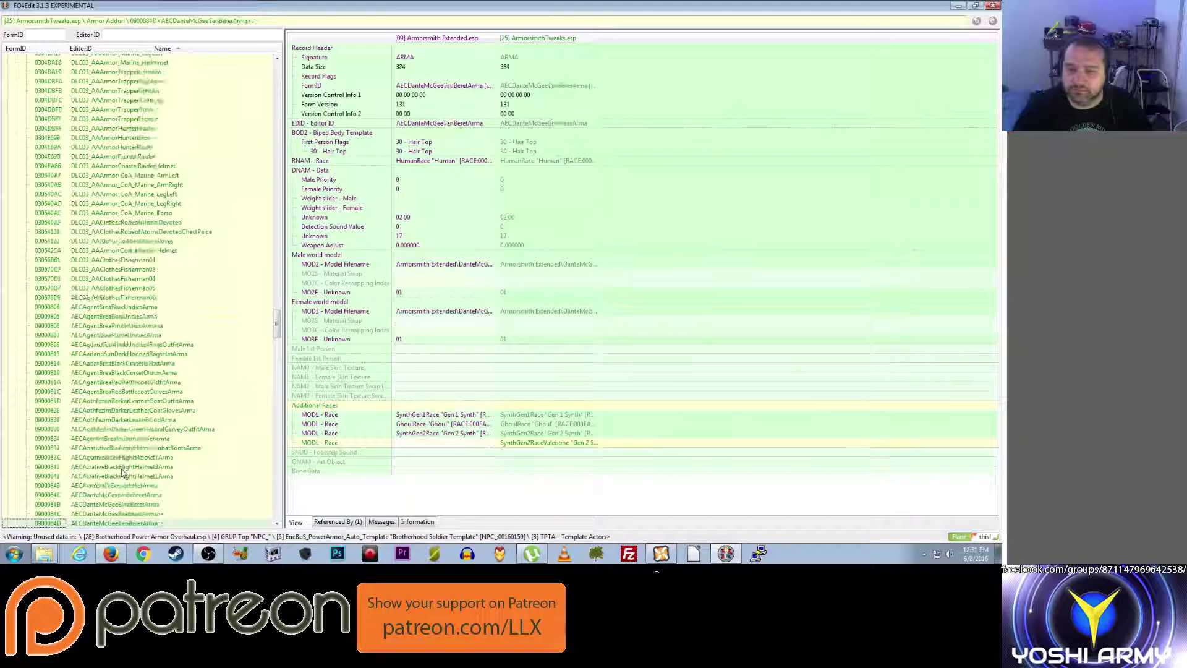
# Step: Compare the RNAM race and additional races of the AEC Dogmeat armor and helmet addons between the two plugins
pyautogui.press('Down')
pyautogui.press('Down')
pyautogui.press('Down')
pyautogui.press('Down')
pyautogui.press('Down')
pyautogui.press('Down')
pyautogui.press('Down')
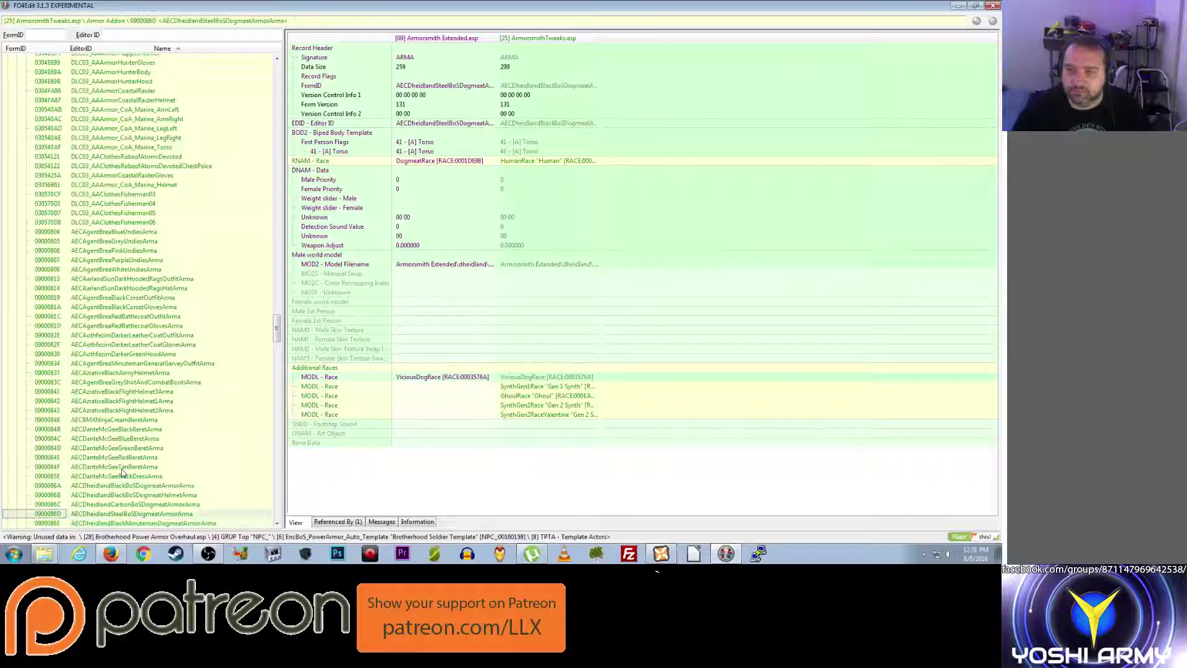
pyautogui.press('Up')
pyautogui.press('Up')
pyautogui.press('Up')
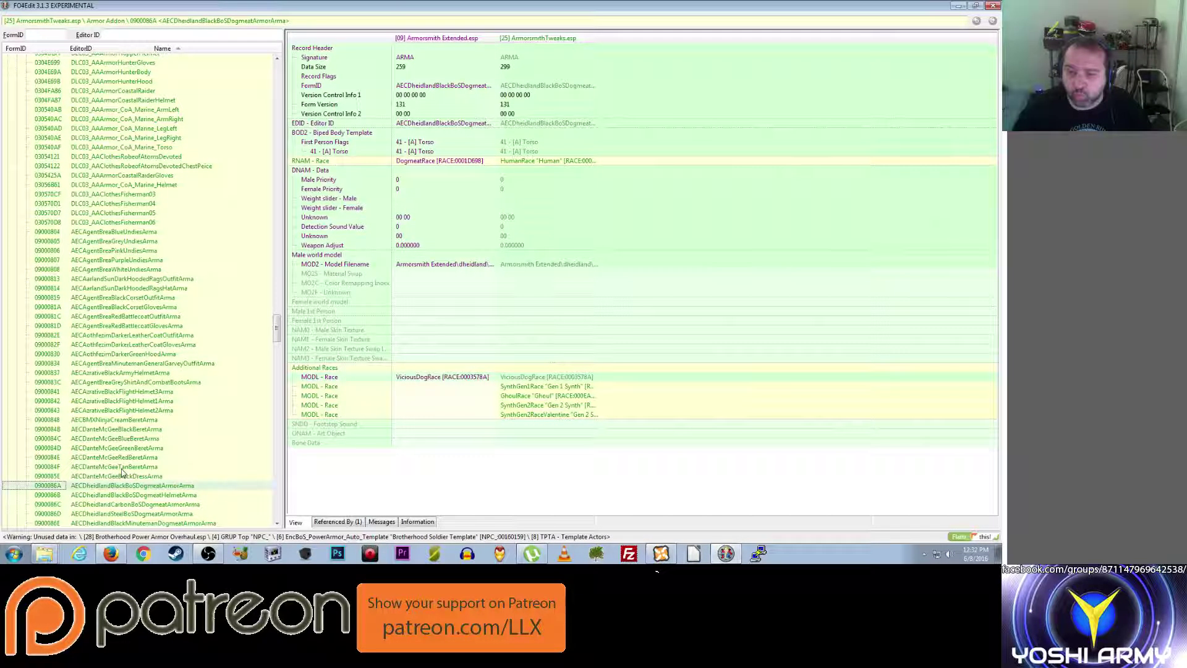
pyautogui.press('Down')
pyautogui.press('Up')
pyautogui.press('Up')
pyautogui.press('Down')
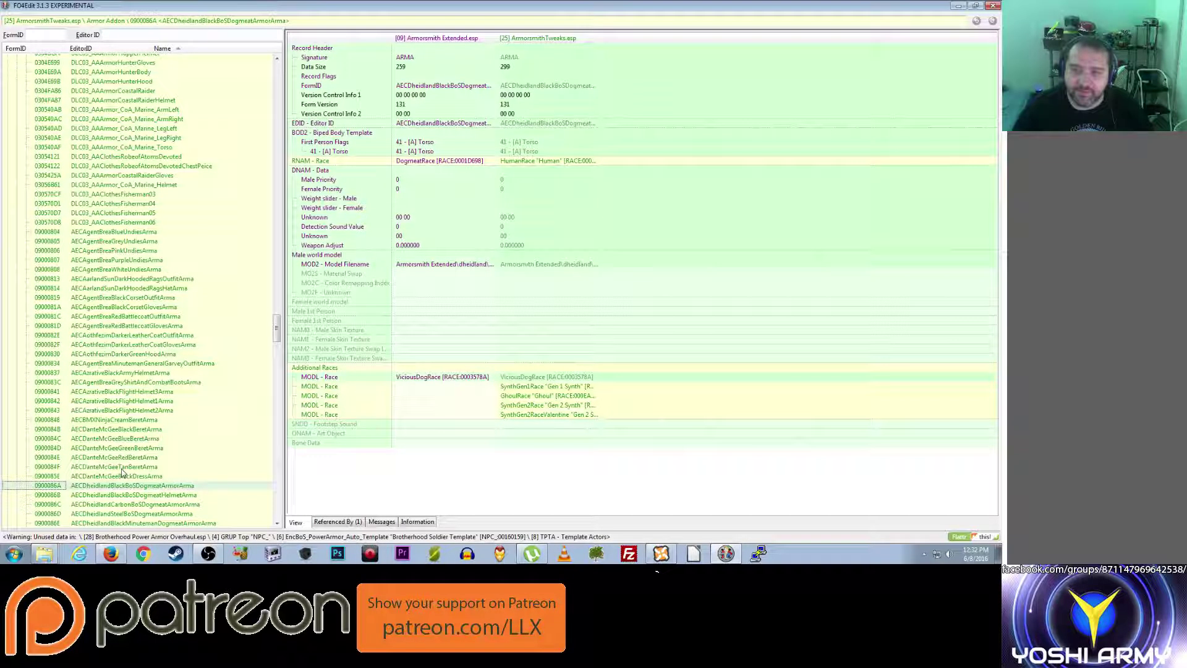
# Step: Delete the black BoS Dogmeat armor and helmet addons and the carbon and steel BoS Dogmeat armor addons from ArmorsmithTweaks.esp
pyautogui.scroll(-6, 122, 471)
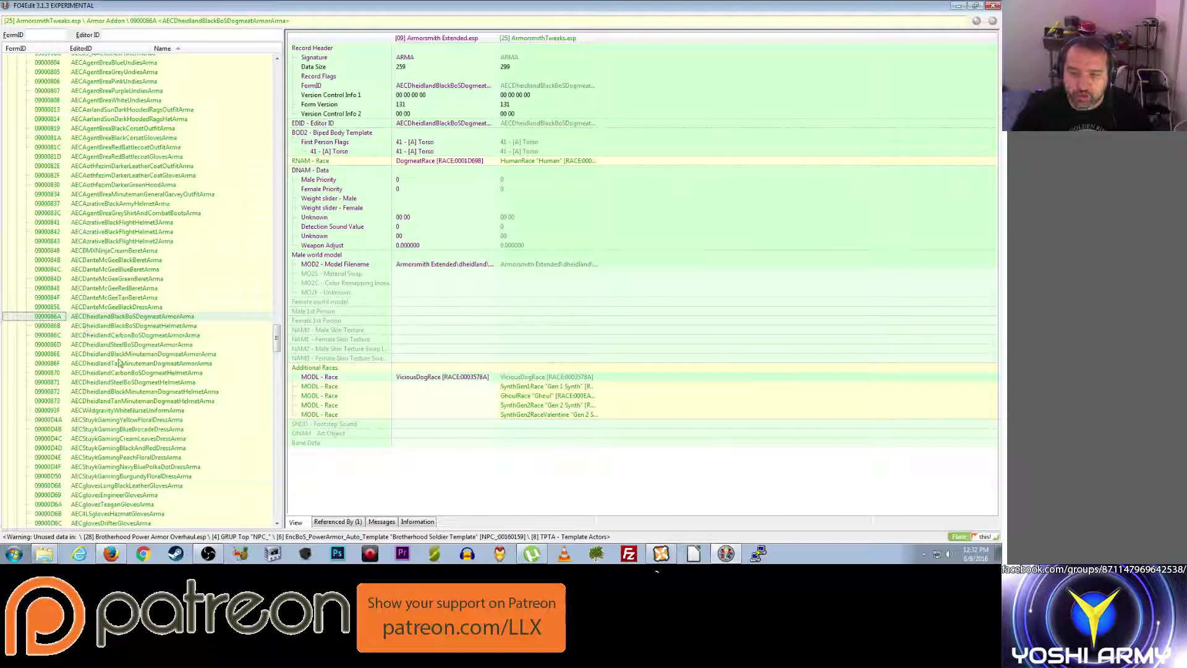
pyautogui.click(130, 318)
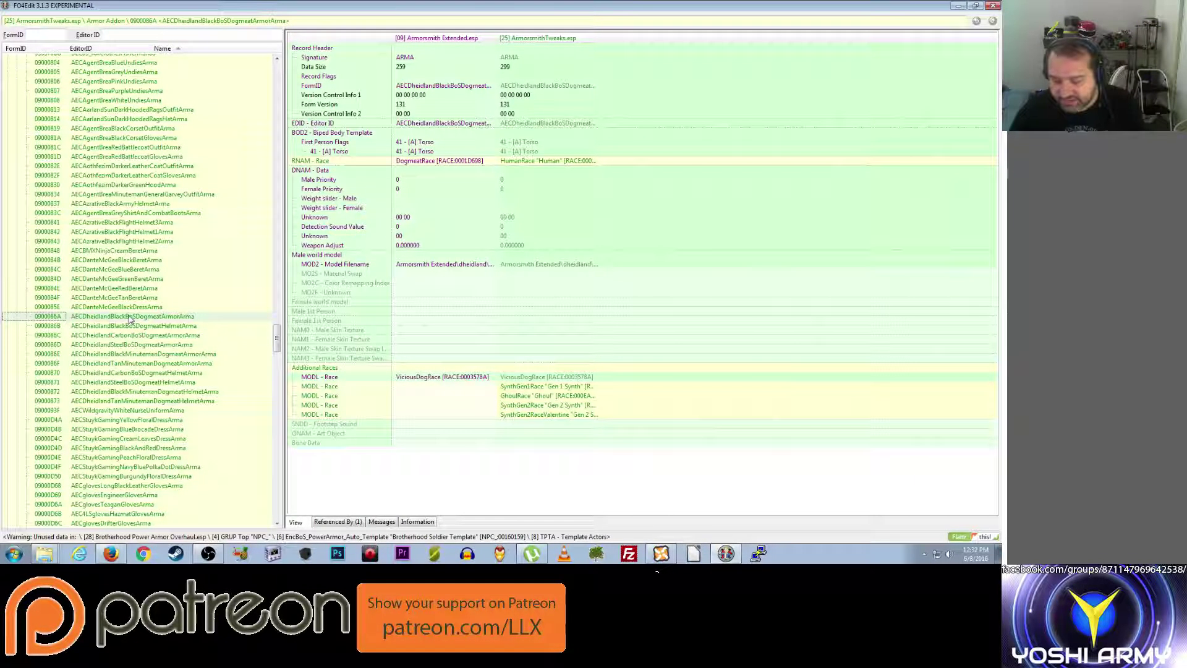
pyautogui.press('Delete')
pyautogui.press('Return')
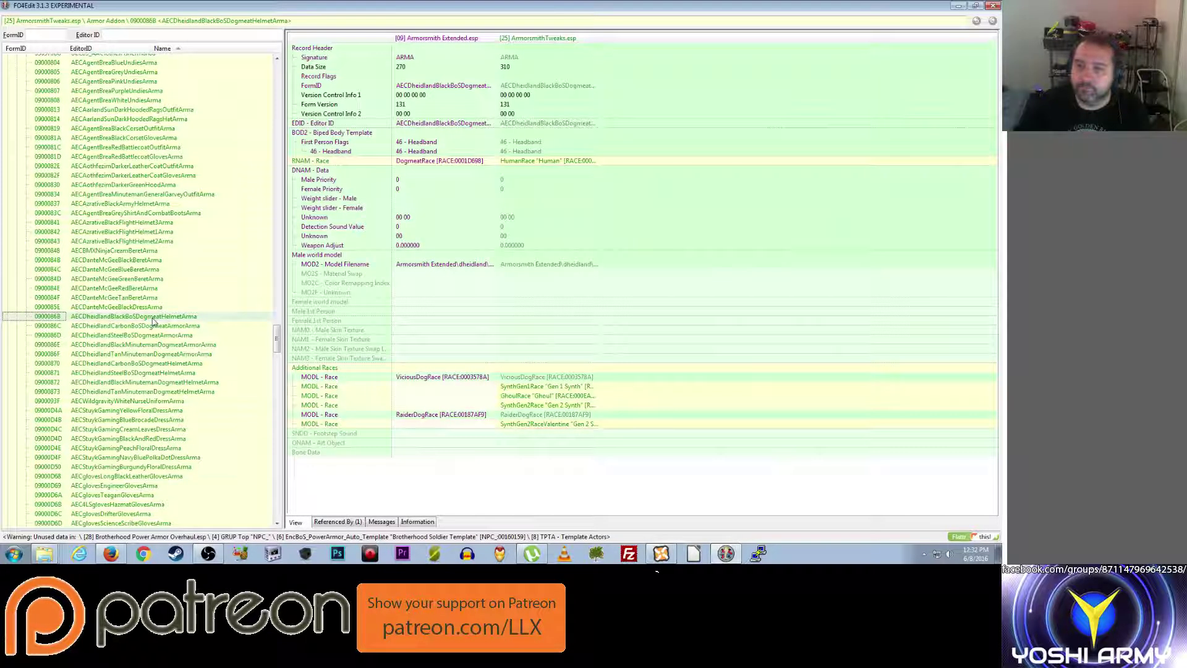
pyautogui.press('Delete')
pyautogui.press('Return')
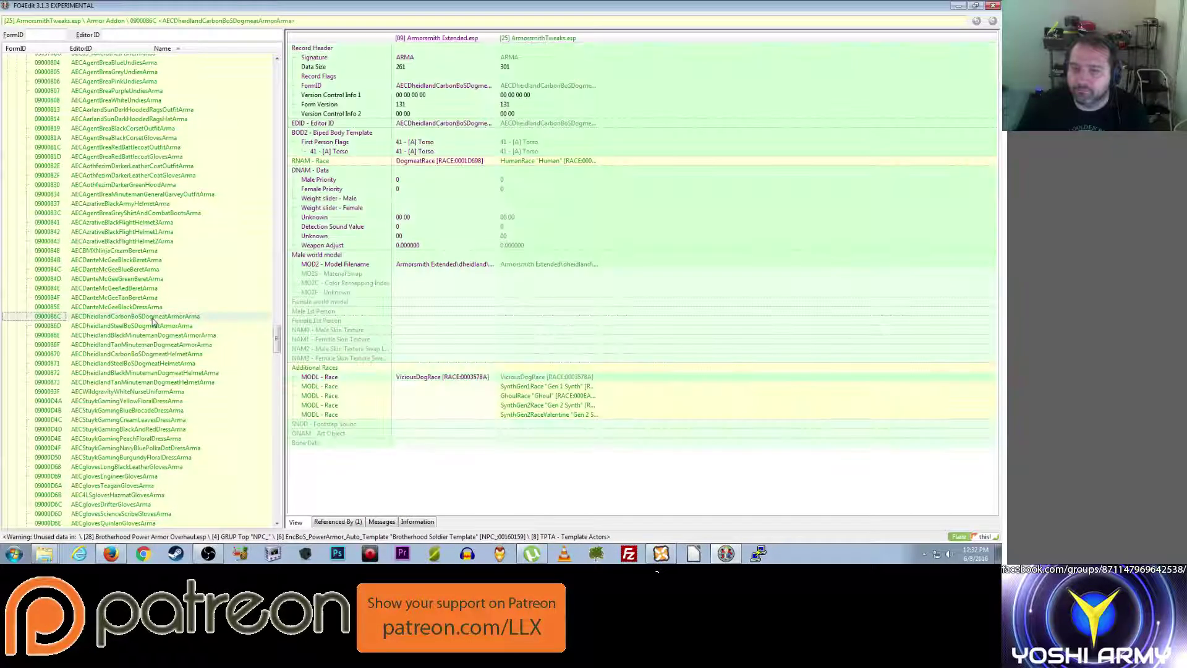
pyautogui.press('Delete')
pyautogui.press('Return')
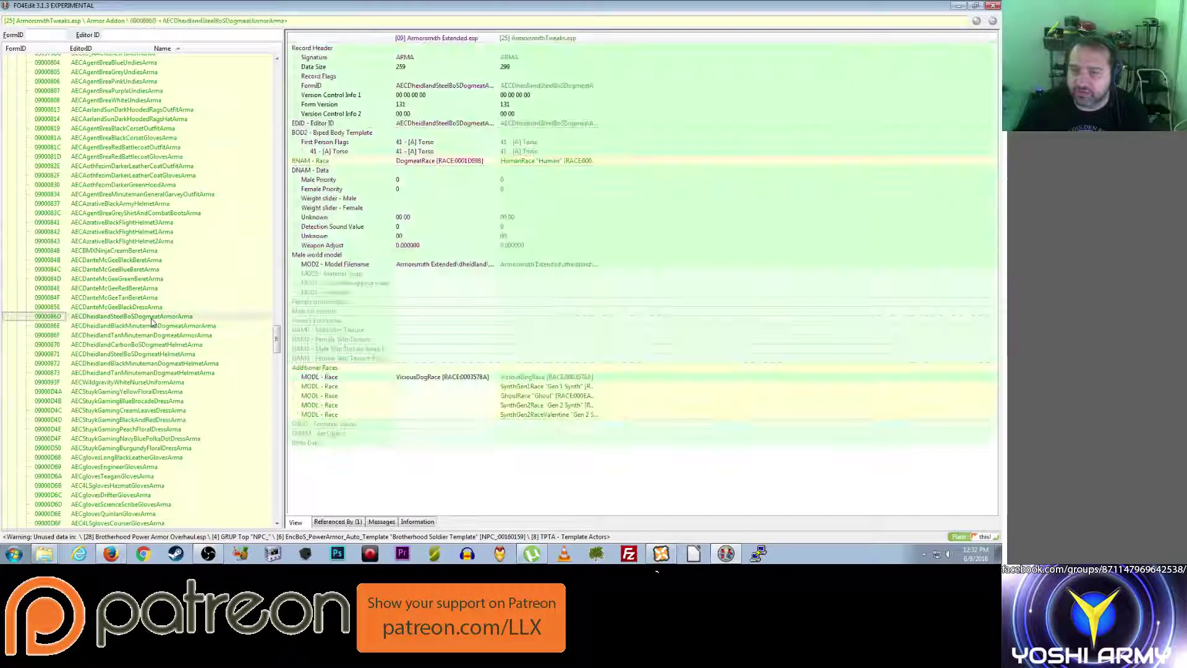
pyautogui.press('Delete')
pyautogui.press('Return')
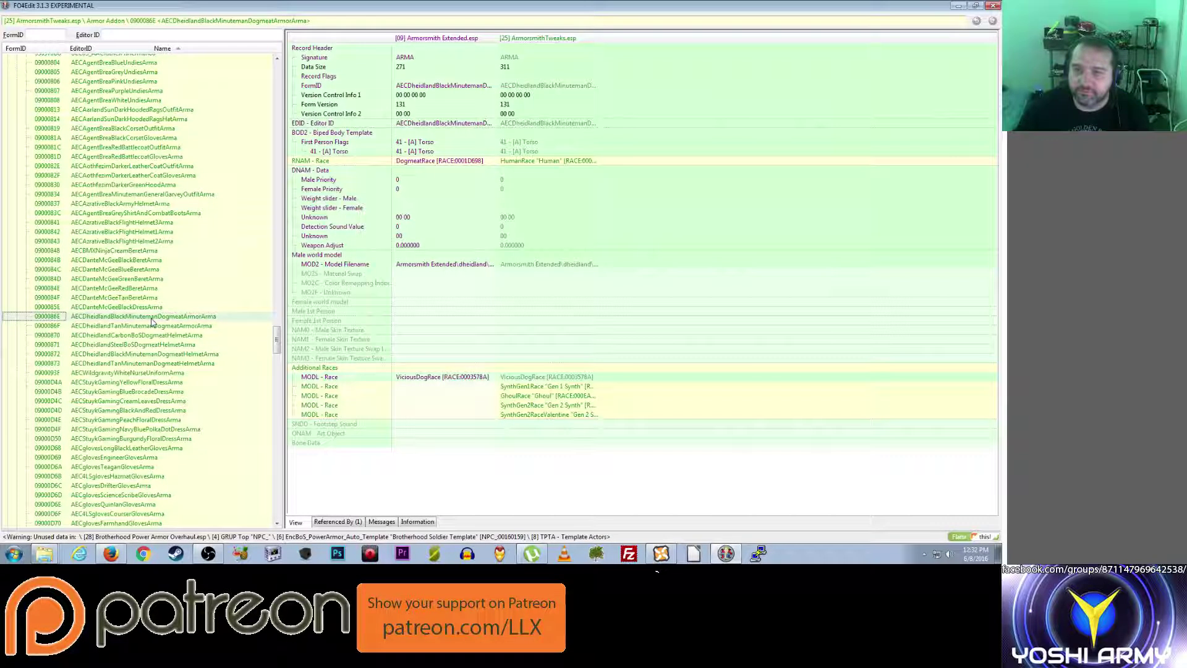
# Step: Delete the black and tan Minuteman Dogmeat armor addons from ArmorsmithTweaks.esp
pyautogui.press('Delete')
pyautogui.press('Return')
pyautogui.press('Delete')
pyautogui.press('Return')
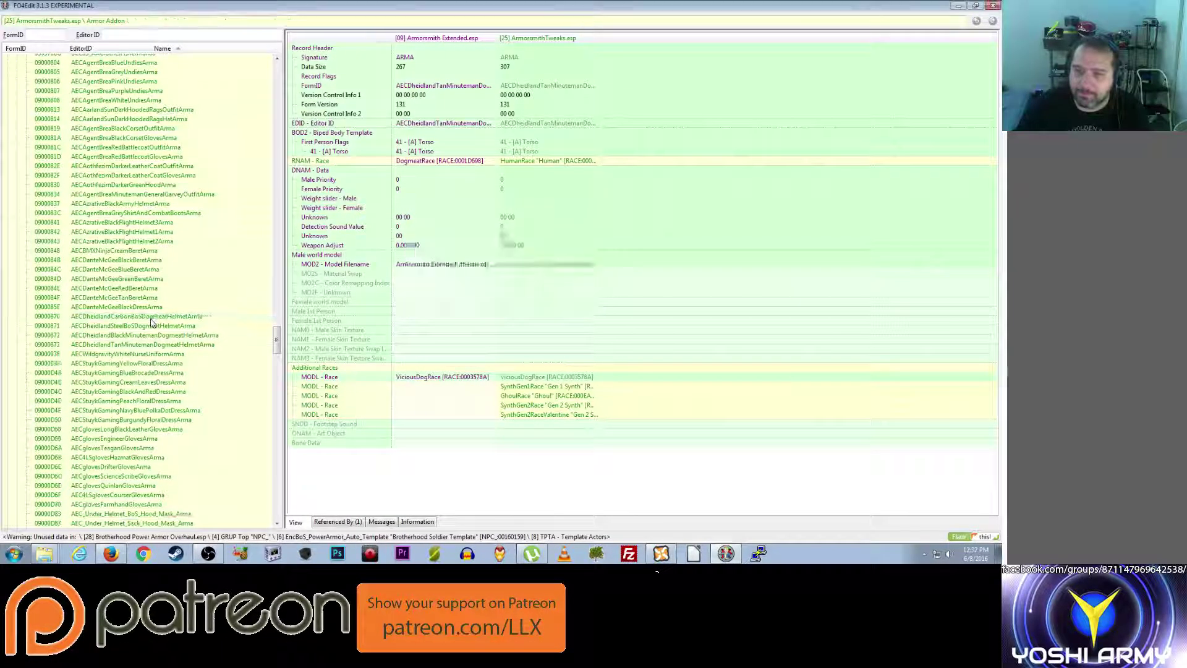
# Step: Delete the carbon BoS, steel BoS, black Minuteman and tan Minuteman Dogmeat helmet addons from ArmorsmithTweaks.esp
pyautogui.press('Delete')
pyautogui.press('Return')
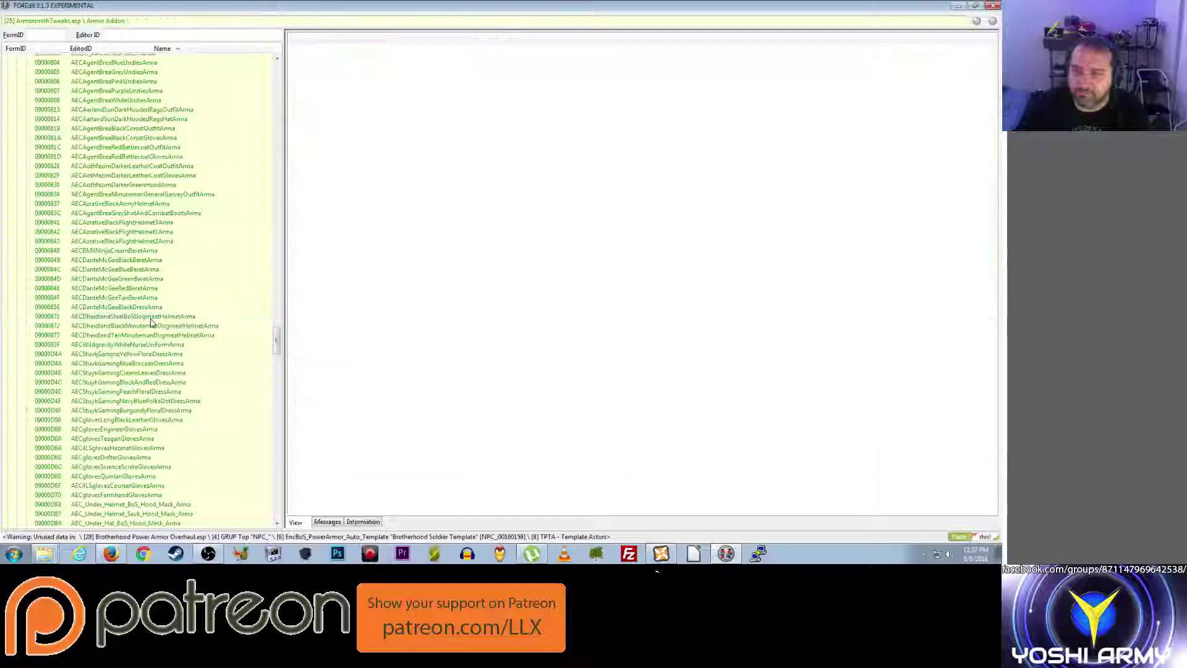
pyautogui.press('Delete')
pyautogui.press('Return')
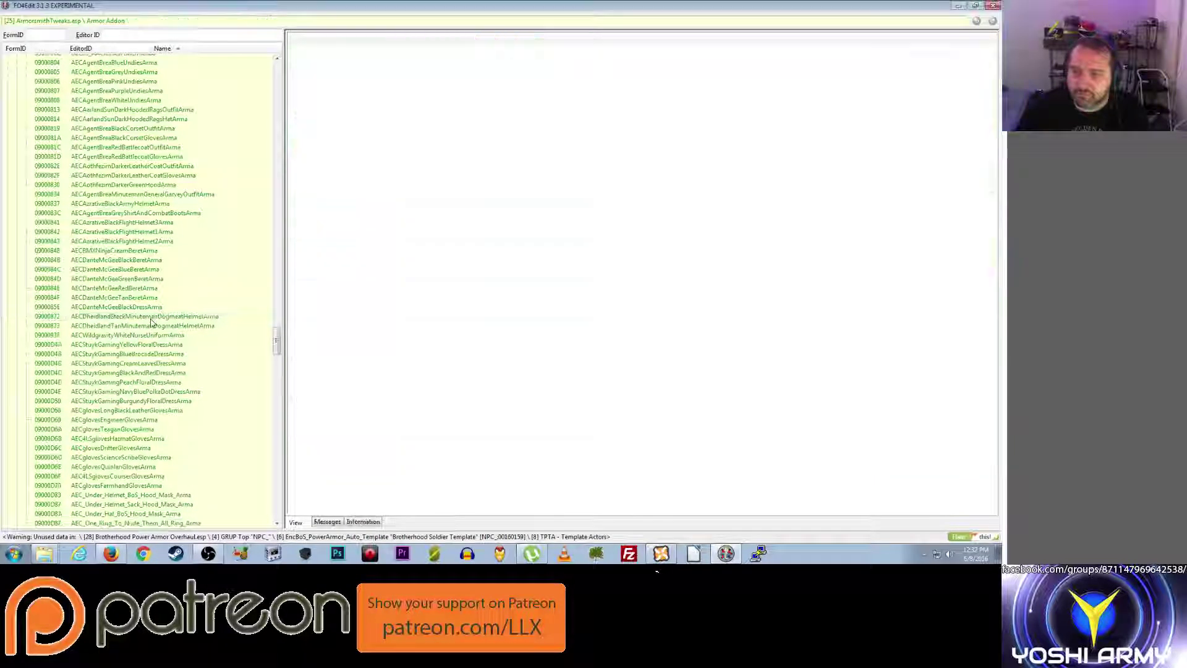
pyautogui.press('Delete')
pyautogui.press('Return')
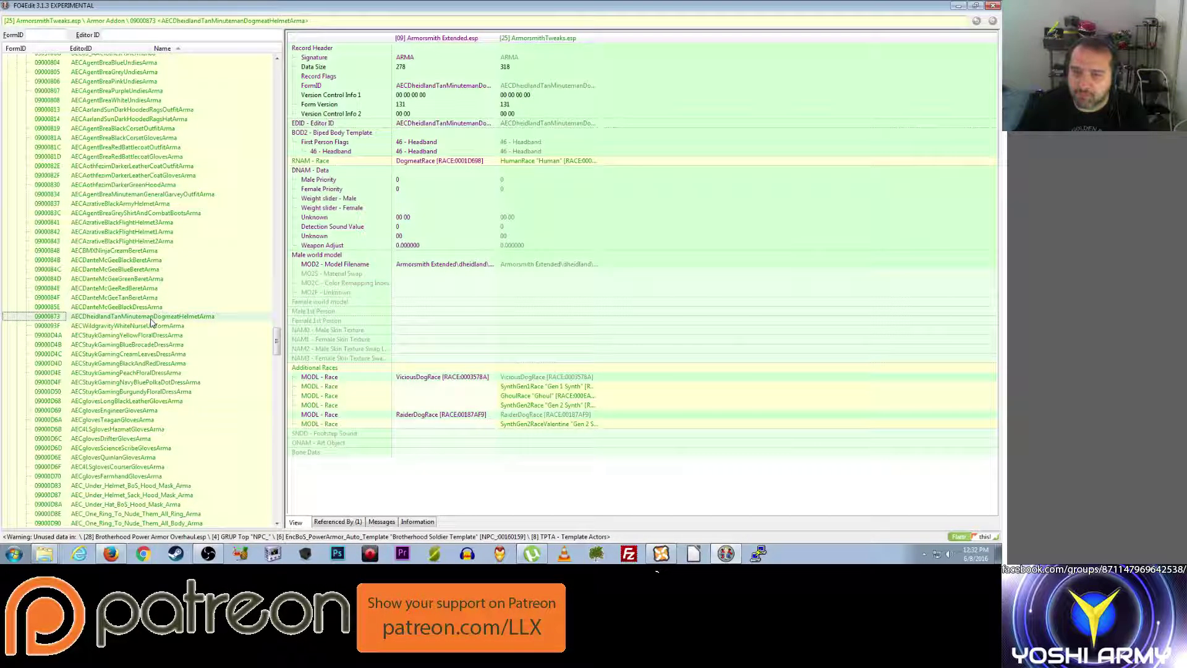
pyautogui.press('Delete')
pyautogui.press('Return')
pyautogui.click(151, 318)
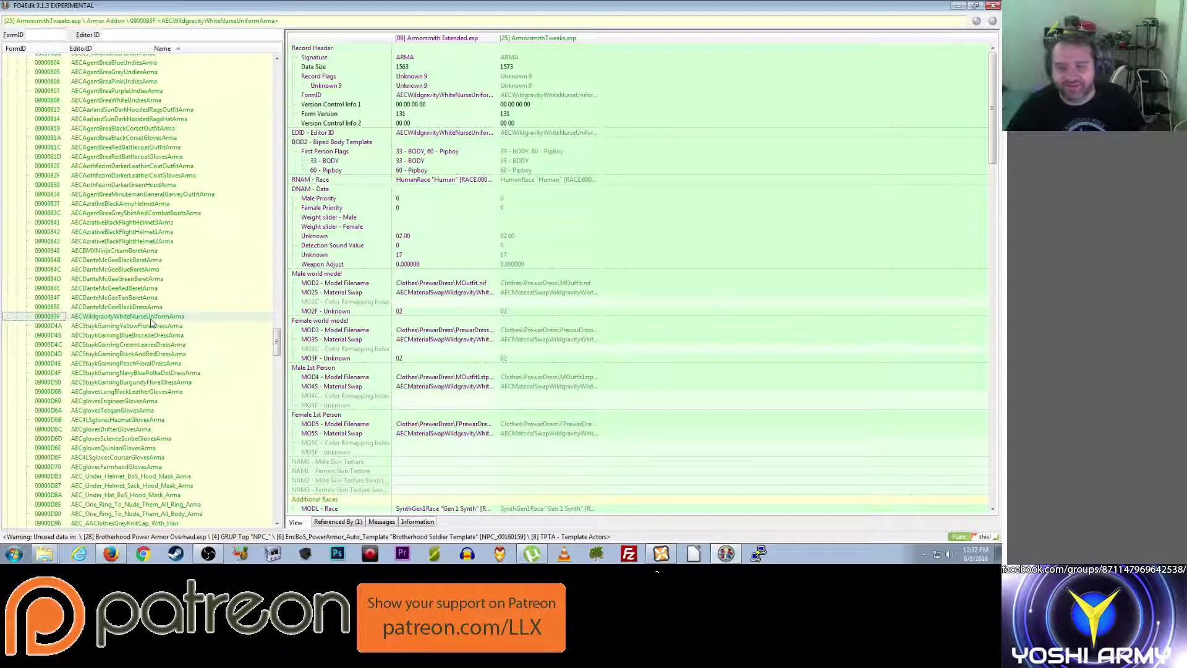
# Step: Compare the race entries of the AEC nurse uniform, StuykGaming dress and gloves armor addons between Armorsmith Extended.esp and ArmorsmithTweaks.esp
pyautogui.press('Down')
pyautogui.press('Down')
pyautogui.press('Down')
pyautogui.press('Down')
pyautogui.press('Down')
pyautogui.press('Down')
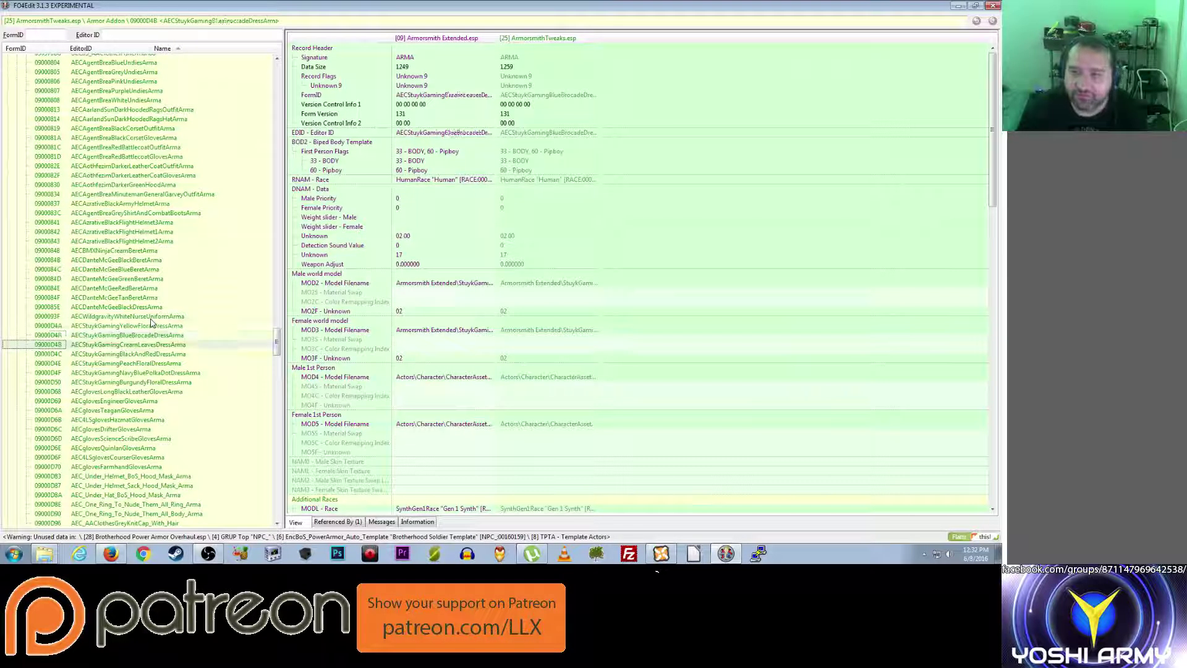
pyautogui.press('Down')
pyautogui.press('Down')
pyautogui.press('Down')
pyautogui.press('Down')
pyautogui.press('Down')
pyautogui.press('Down')
pyautogui.press('Down')
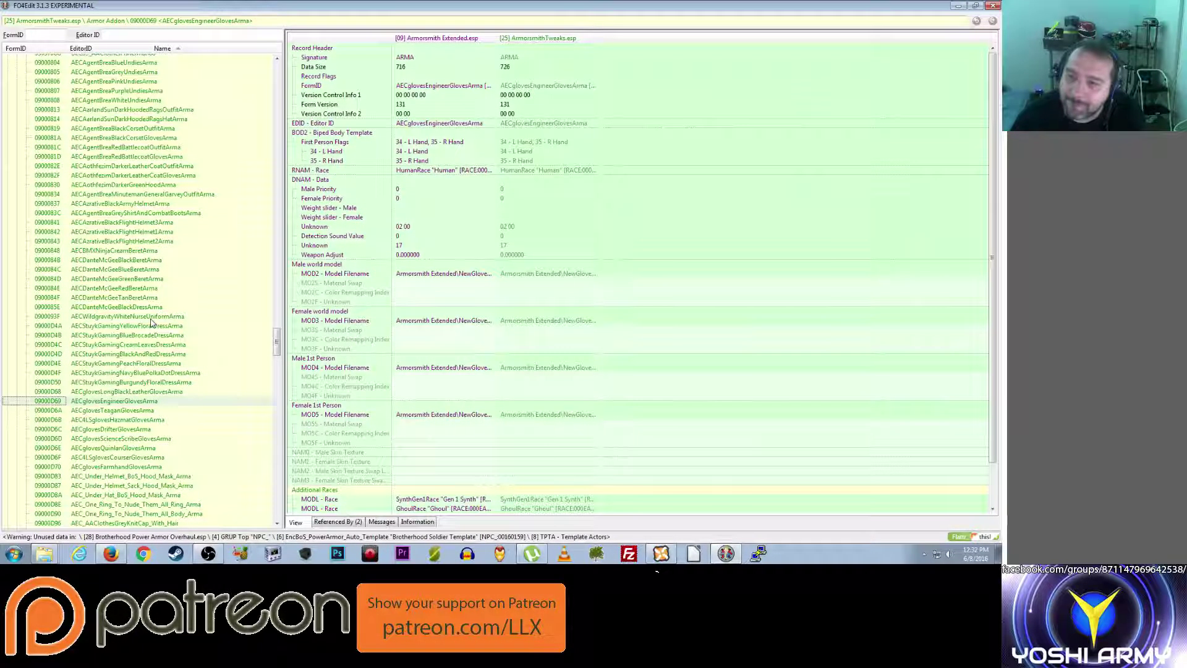
pyautogui.press('Down')
pyautogui.press('Down')
pyautogui.press('Down')
pyautogui.press('Down')
pyautogui.press('Down')
pyautogui.press('Down')
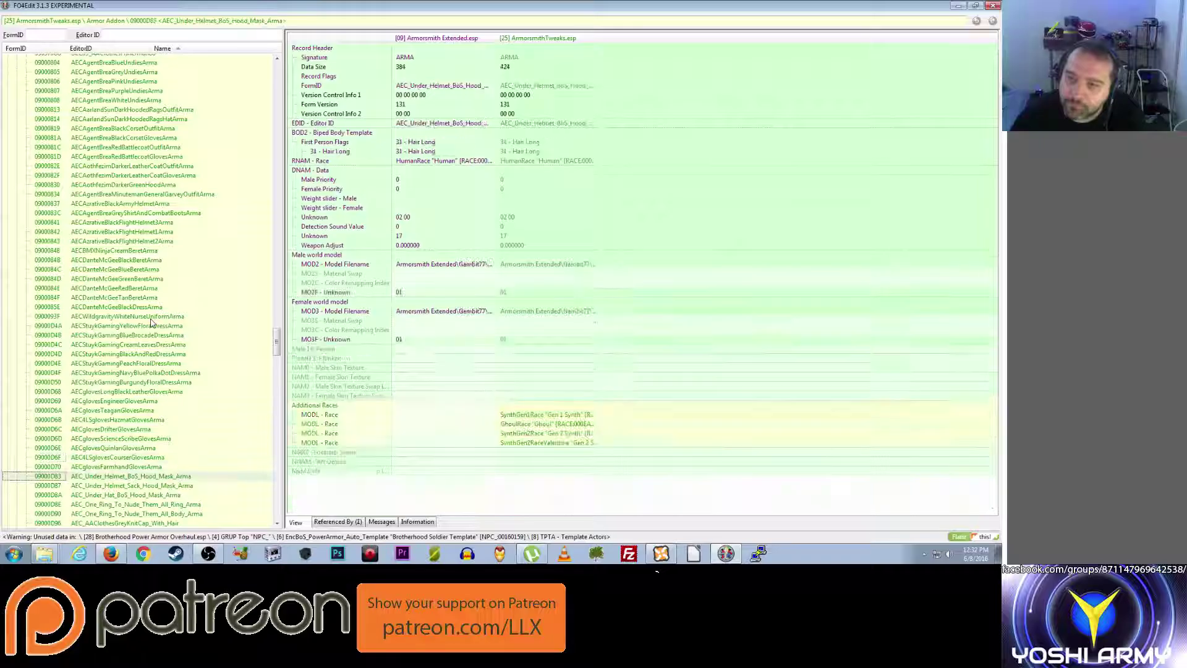
# Step: Compare the race entries of the AEC under-helmet mask, One Ring To Nude Them All and hat-with-hair addons between the two plugins
pyautogui.press('Down')
pyautogui.press('Down')
pyautogui.press('Down')
pyautogui.press('Down')
pyautogui.press('Down')
pyautogui.press('Down')
pyautogui.press('Down')
pyautogui.press('Down')
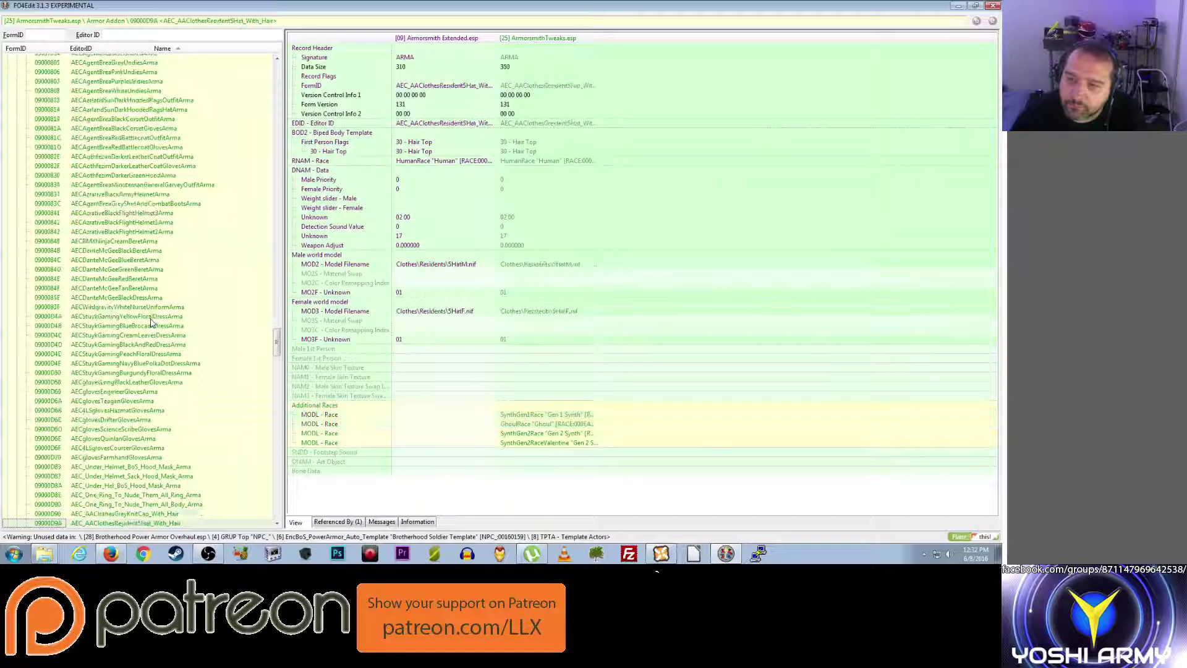
pyautogui.press('Down')
pyautogui.press('Down')
pyautogui.press('Down')
pyautogui.press('Down')
pyautogui.press('Down')
pyautogui.press('Down')
pyautogui.press('Down')
pyautogui.press('Down')
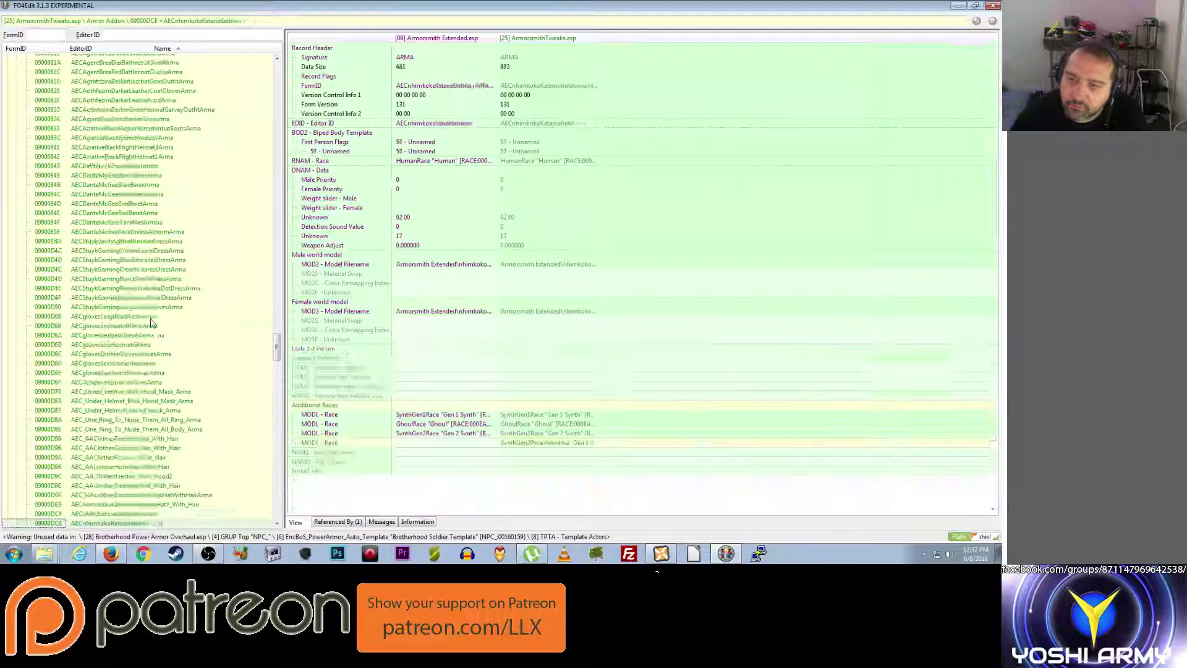
# Step: Check the race entries of the AECnhimkoko pistol harness, jetpack and sniper rifle addons in both plugins
pyautogui.press('Down')
pyautogui.press('Down')
pyautogui.press('Down')
pyautogui.press('Down')
pyautogui.press('Down')
pyautogui.press('Down')
pyautogui.press('Down')
pyautogui.press('Down')
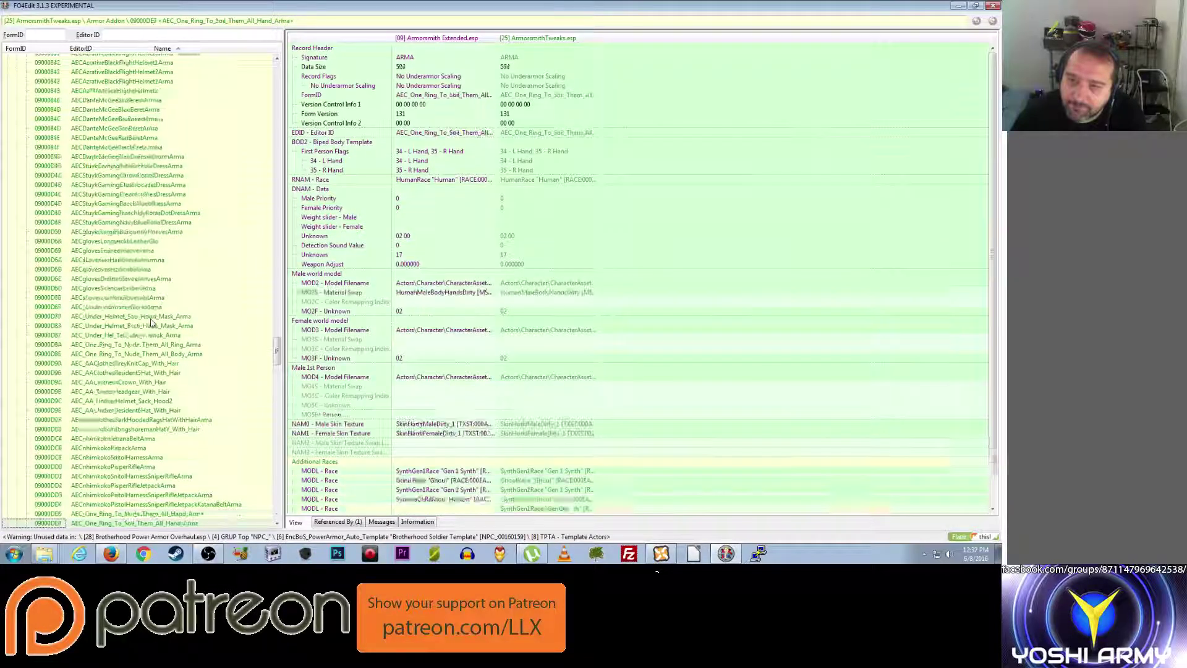
# Step: Compare the RNAM race and additional races of the AEC_One_Ring_For_The_Ghoulish and To_Soil_Them_All addons between the two plugins
pyautogui.press('Up')
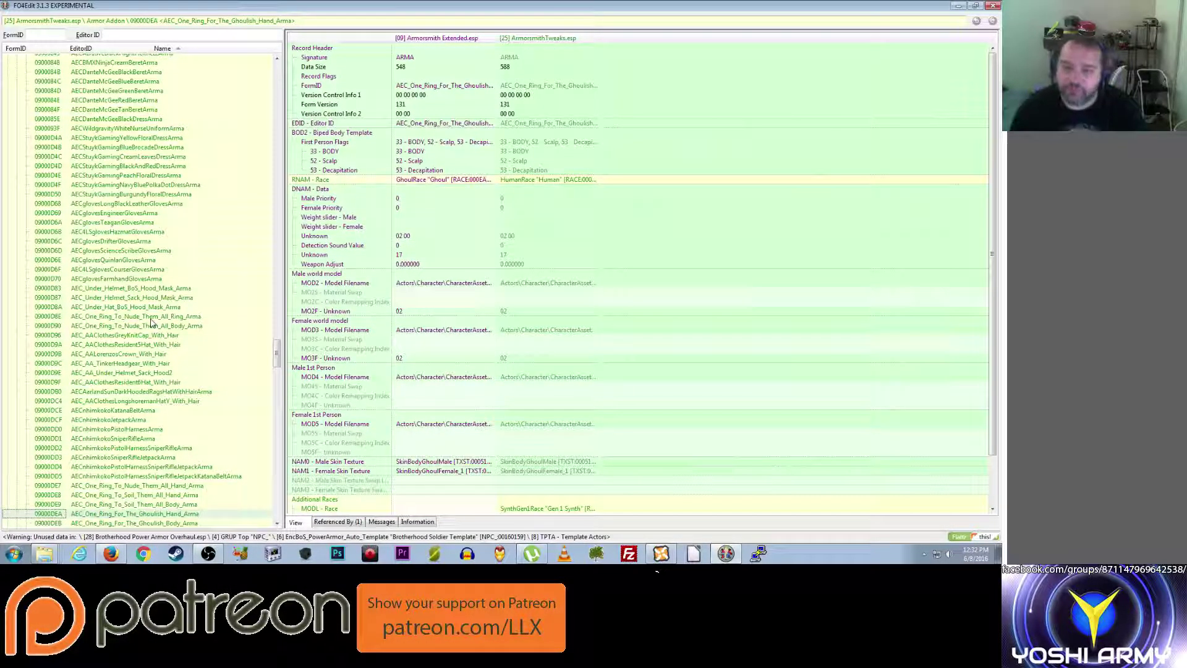
pyautogui.click(530, 480)
pyautogui.scroll(-2, 530, 482)
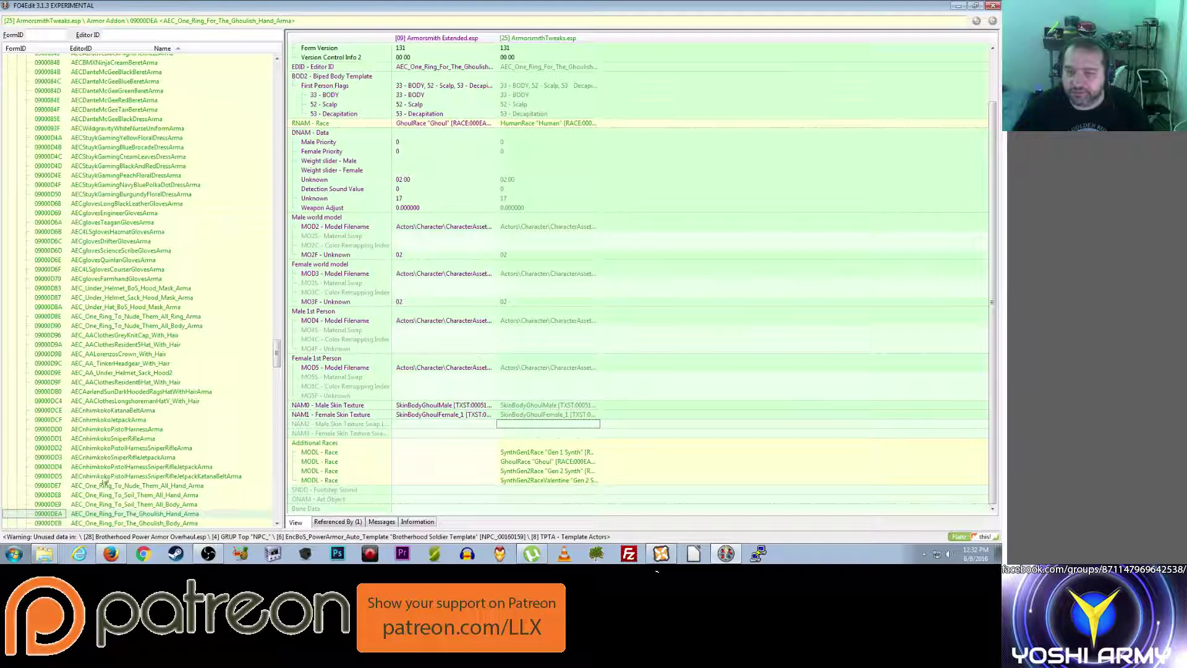
pyautogui.click(183, 504)
pyautogui.scroll(-8, 179, 433)
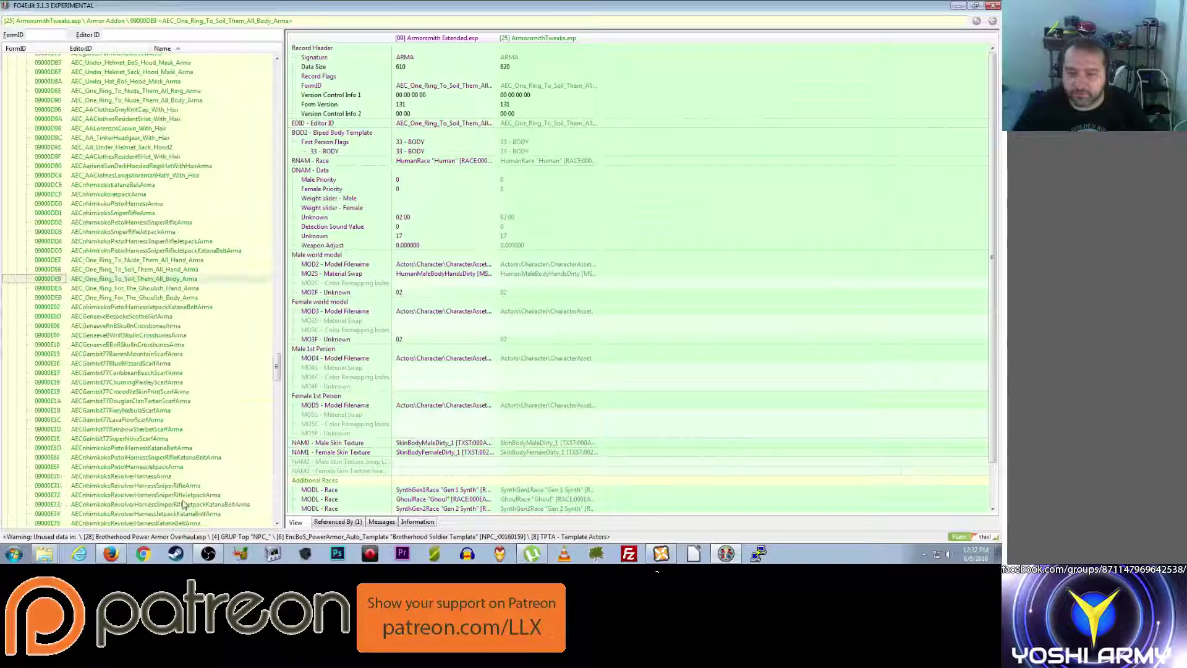
pyautogui.click(132, 298)
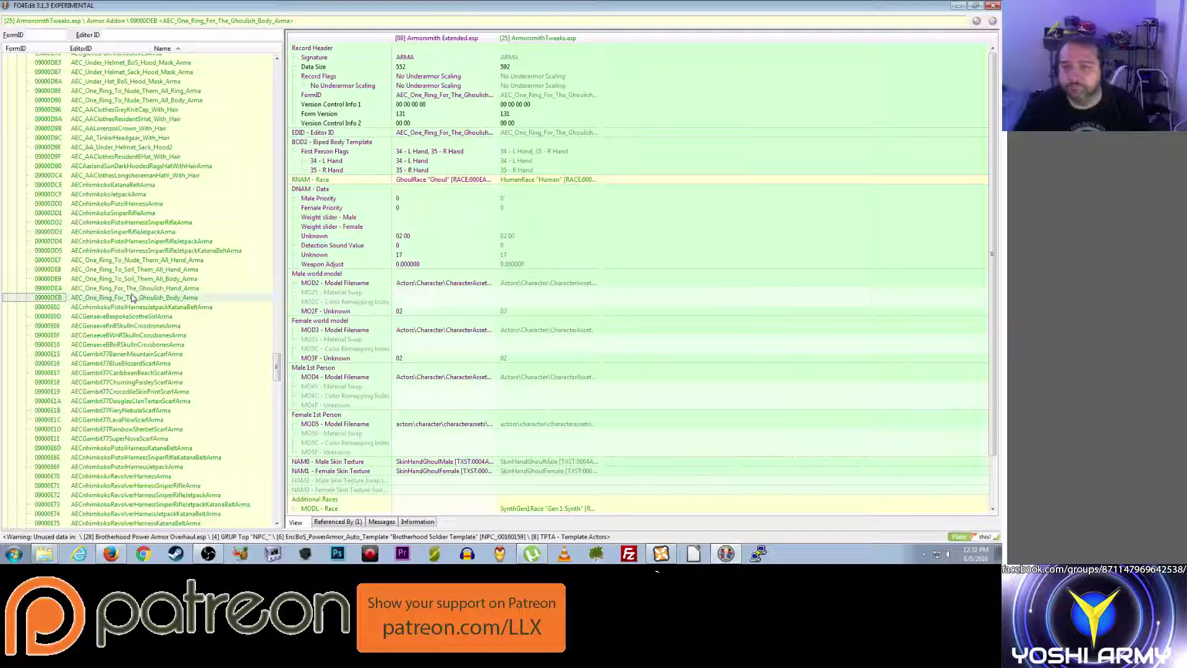
# Step: Review the race entries of the AECGenaeve and AECGambit77 scarf armor addons, down to the SuperNova scarf
pyautogui.press('Down')
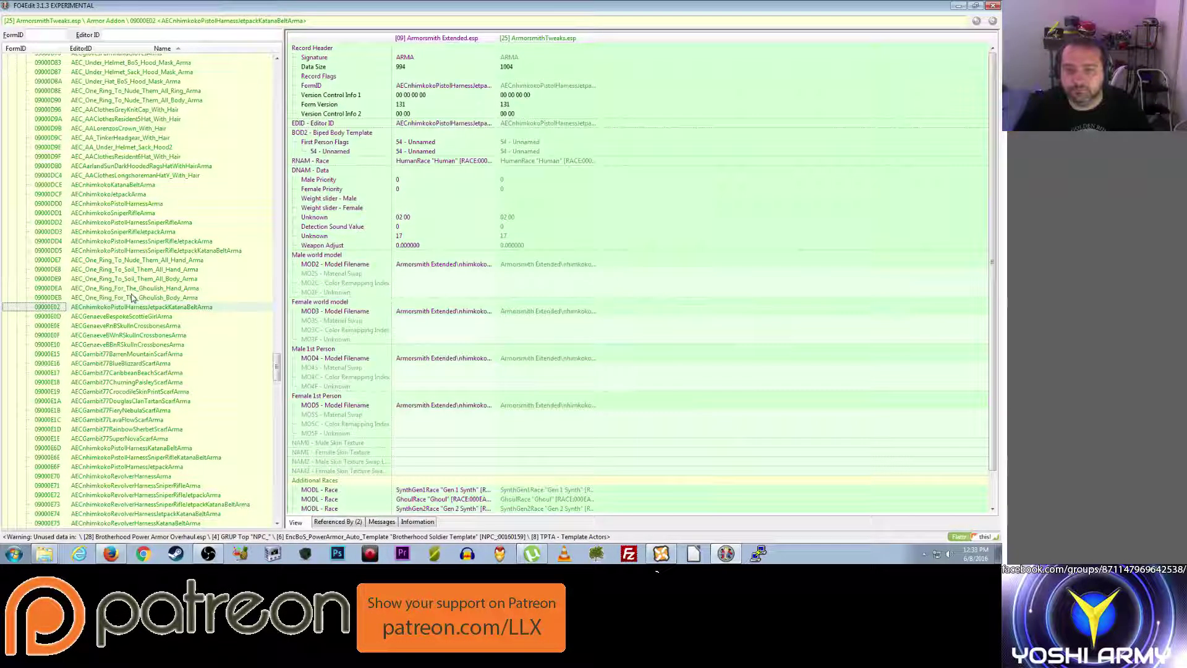
pyautogui.press('Down')
pyautogui.press('Down')
pyautogui.press('Down')
pyautogui.press('Down')
pyautogui.press('Down')
pyautogui.press('Down')
pyautogui.press('Down')
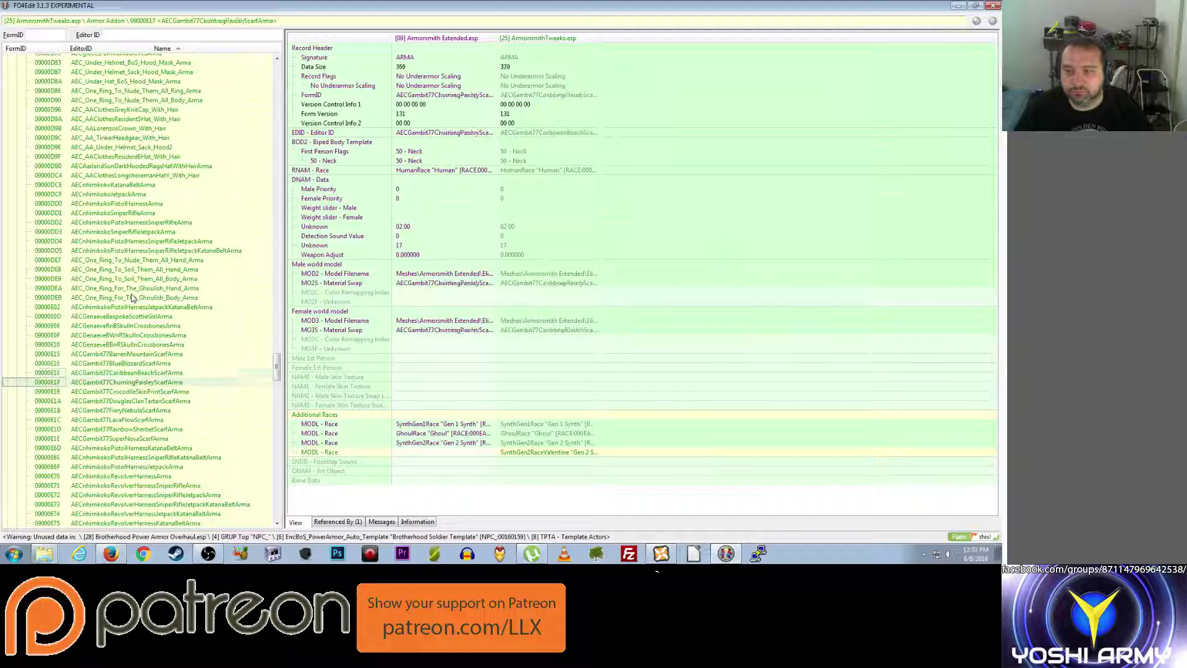
pyautogui.press('Down')
pyautogui.press('Down')
pyautogui.press('Down')
pyautogui.press('Down')
pyautogui.press('Down')
pyautogui.press('Down')
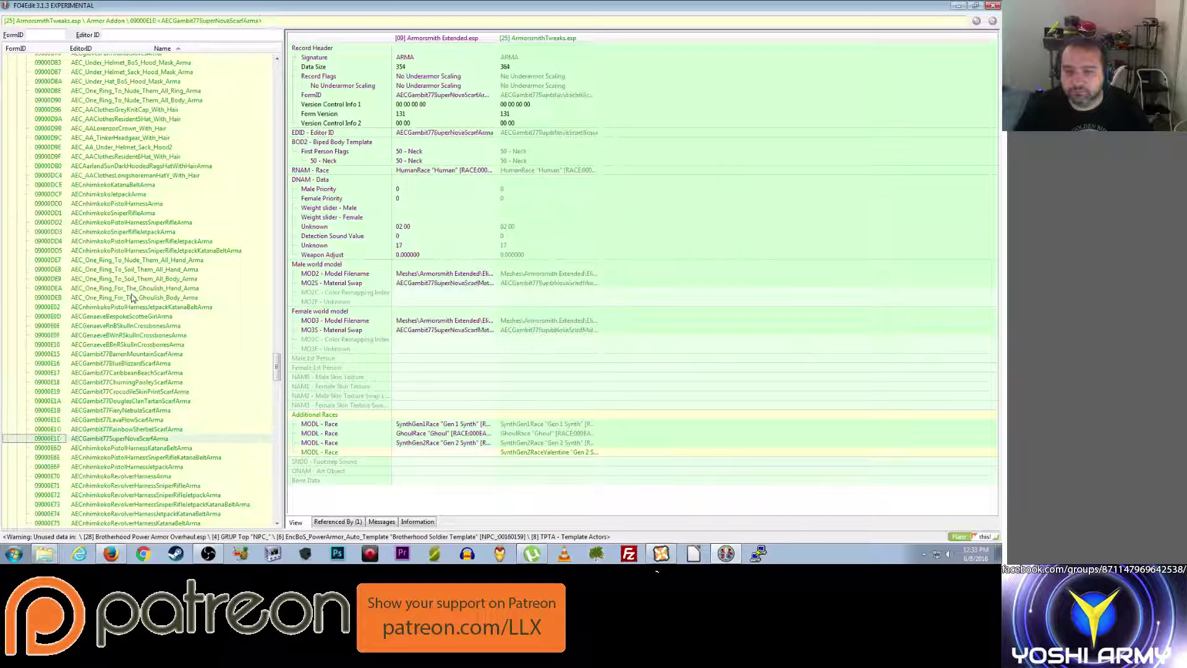
# Step: Review the race entries of the remaining AECnhimkoko pistol harness and the revolver harness armor addons
pyautogui.press('Down')
pyautogui.press('Down')
pyautogui.press('Down')
pyautogui.press('Down')
pyautogui.press('Down')
pyautogui.press('Down')
pyautogui.press('Down')
pyautogui.press('Down')
pyautogui.press('Down')
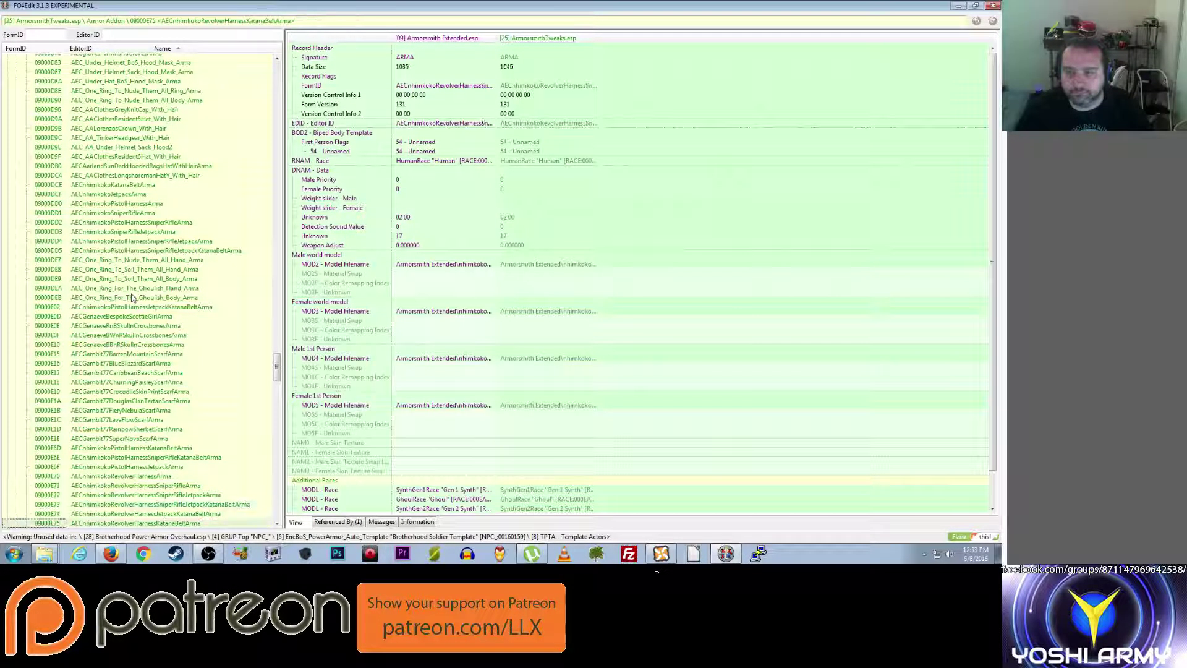
# Step: Review the race entries of the AECJigodie weapon armor addons down to AECJigodieMacheteArma
pyautogui.press('Down')
pyautogui.press('Down')
pyautogui.press('Down')
pyautogui.press('Down')
pyautogui.press('Down')
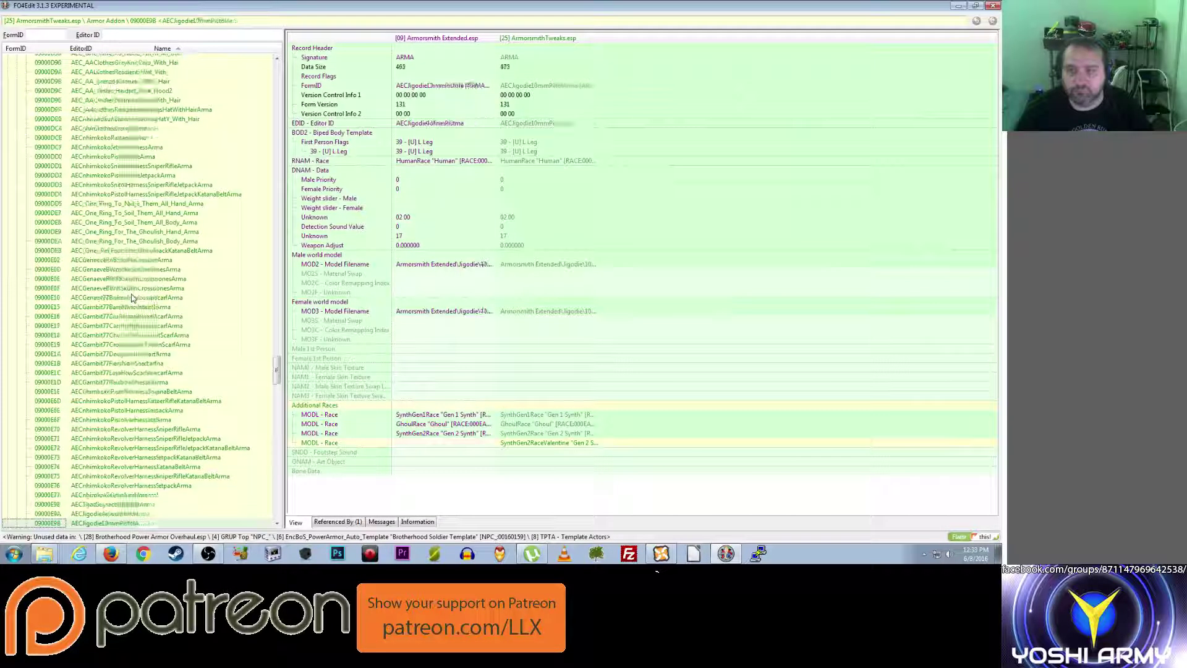
pyautogui.press('Down')
pyautogui.press('Down')
pyautogui.press('Down')
pyautogui.press('Down')
pyautogui.press('Down')
pyautogui.press('Down')
pyautogui.press('Down')
pyautogui.press('Down')
pyautogui.press('Down')
pyautogui.press('Down')
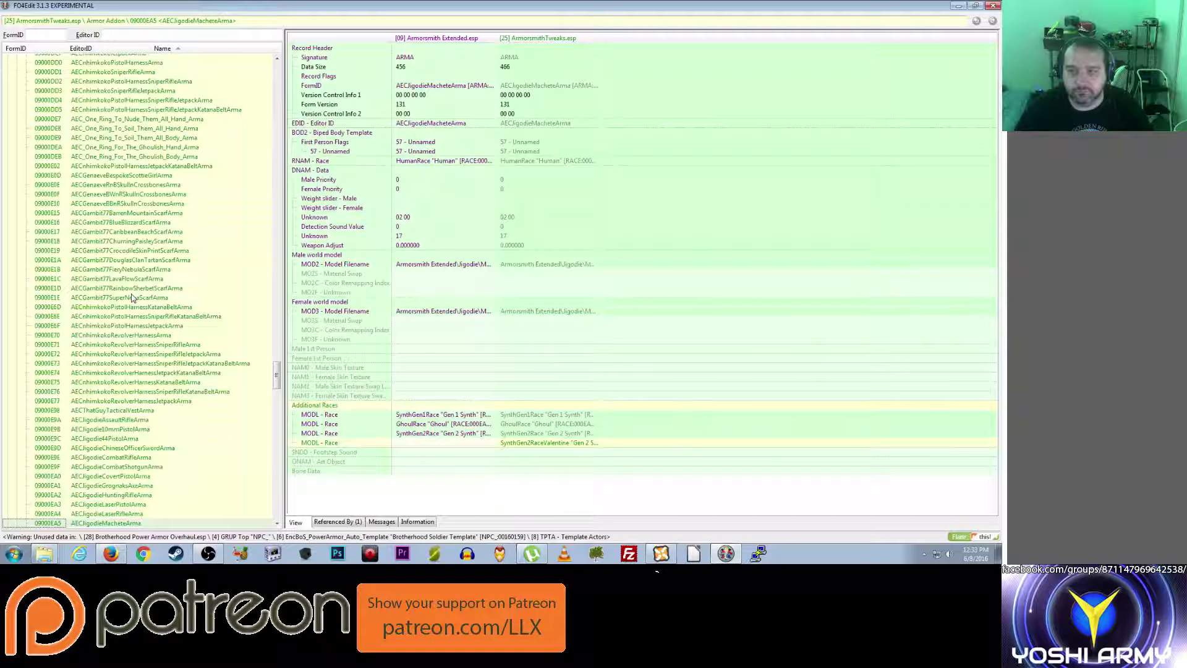
# Step: Continue reviewing the AECJigodie weapon addons' race entries, from the pipe rifle to the Fatman
pyautogui.press('Down')
pyautogui.press('Down')
pyautogui.press('Down')
pyautogui.press('Down')
pyautogui.press('Down')
pyautogui.press('Down')
pyautogui.press('Down')
pyautogui.press('Down')
pyautogui.press('Down')
pyautogui.press('Down')
pyautogui.press('Down')
pyautogui.press('Down')
pyautogui.press('Down')
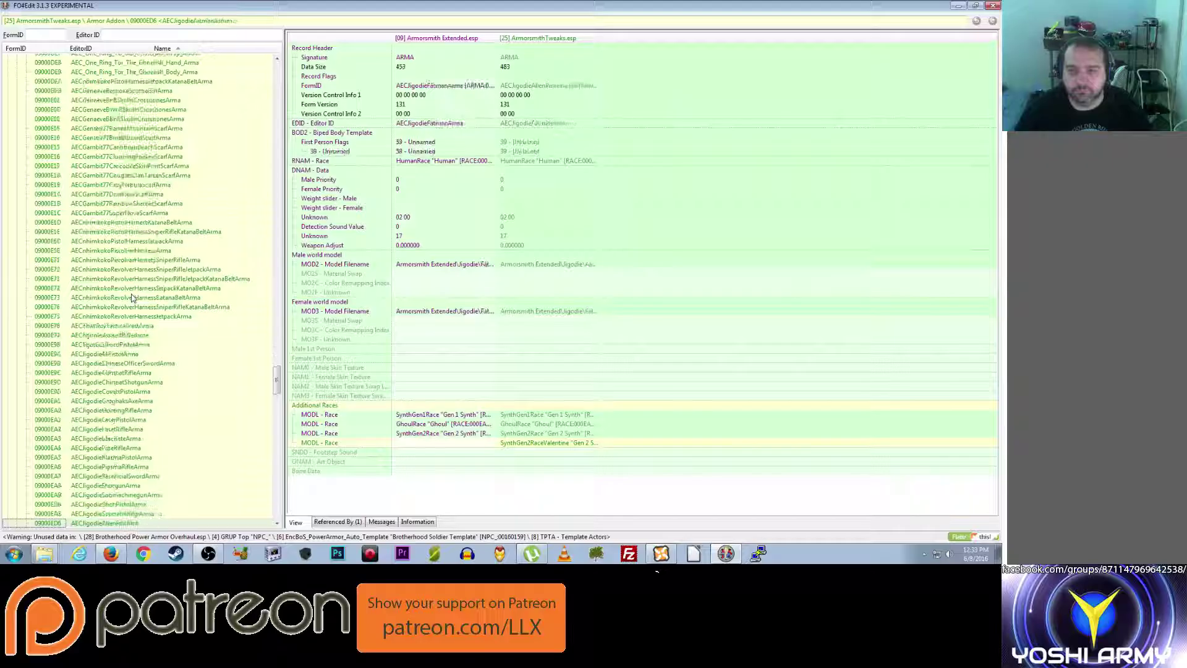
# Step: Review the races of the last armor addons, including the katana sheath, the sawed-off shotgun and AA_MetalScarfref
pyautogui.press('Down')
pyautogui.press('Down')
pyautogui.press('Down')
pyautogui.press('Down')
pyautogui.press('Down')
pyautogui.press('Down')
pyautogui.press('Down')
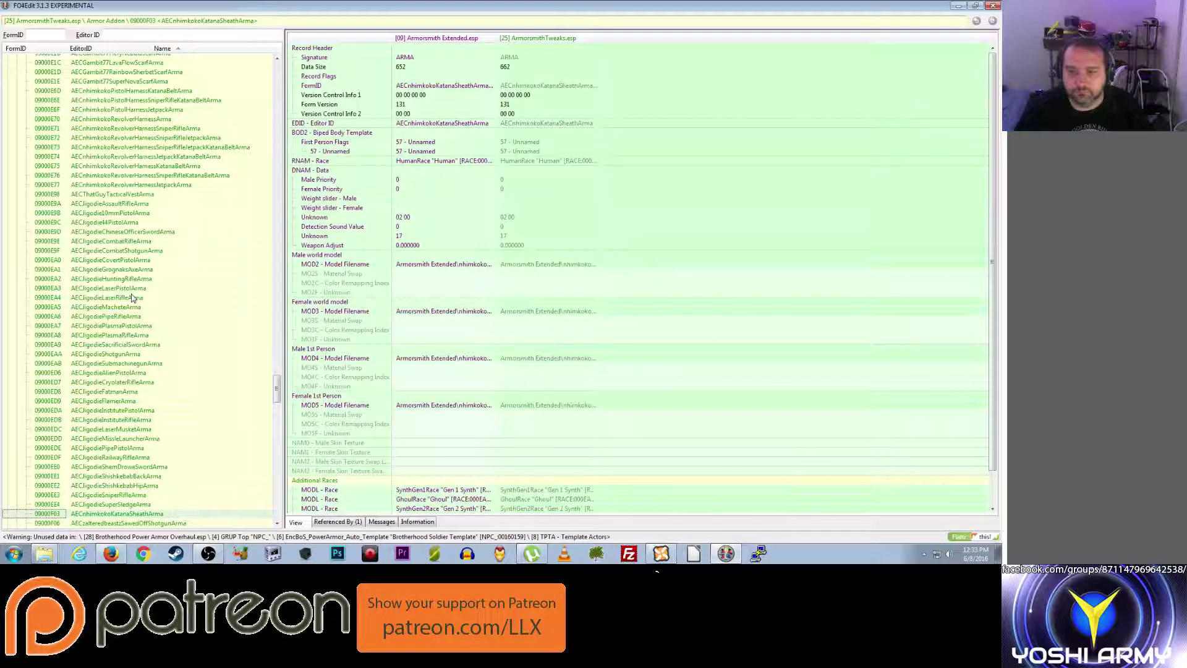
pyautogui.press('Down')
pyautogui.press('Down')
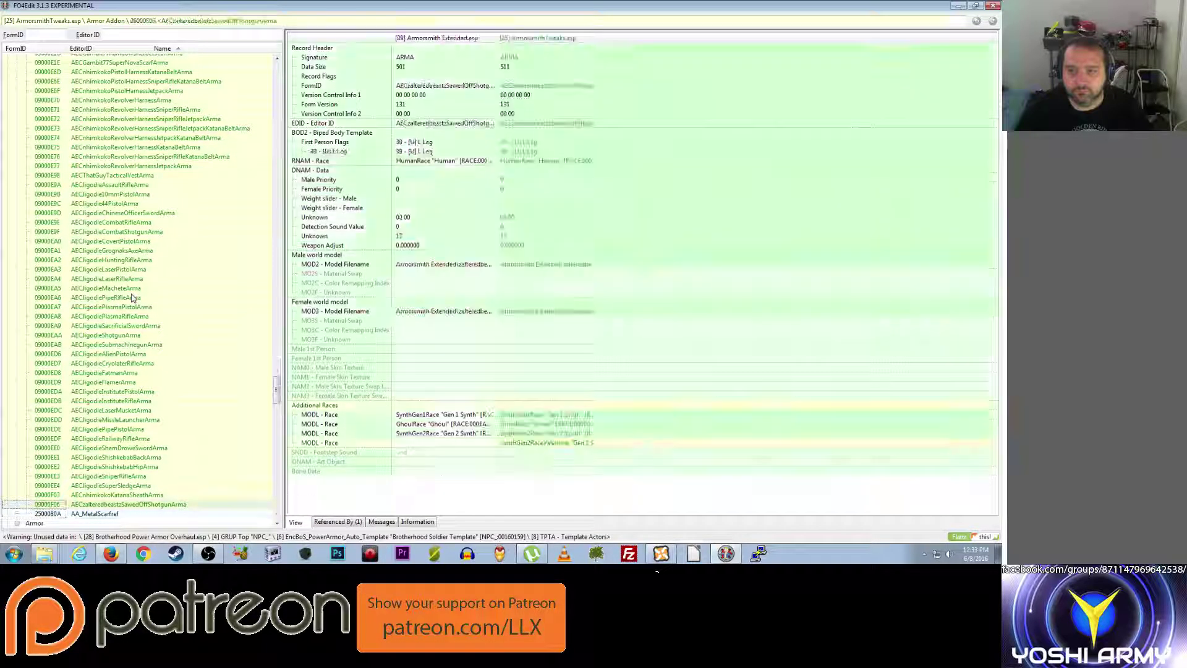
pyautogui.press('Up')
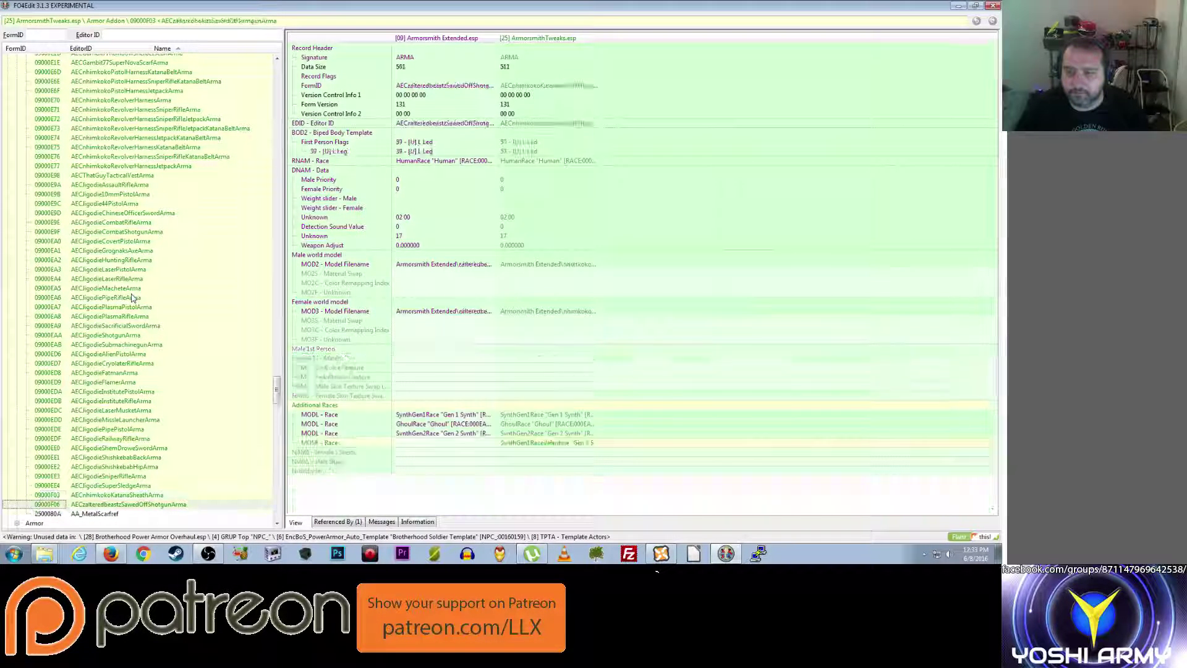
pyautogui.press('Down')
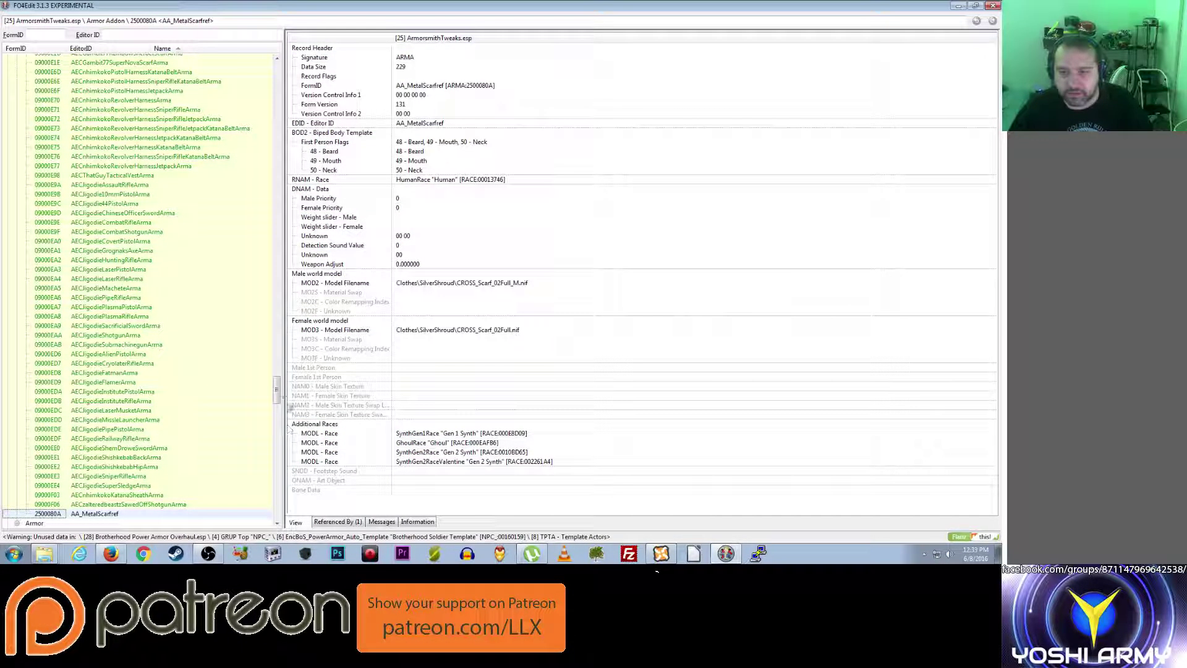
# Step: Change the Editor ID of the AAClothesChildUniform armor addon in ArmorsmithTweaks.esp to CHILDAAClothesChildUniform
pyautogui.moveTo(277, 389); pyautogui.dragTo(278, 216)
pyautogui.click(104, 312)
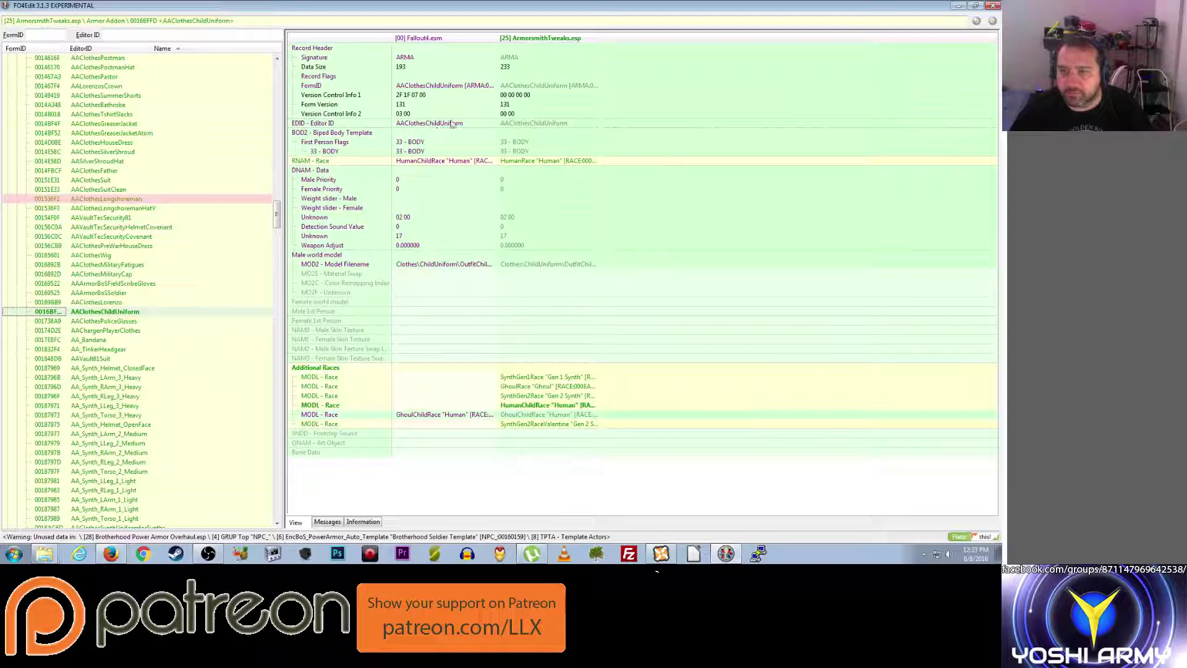
pyautogui.rightClick(601, 123)
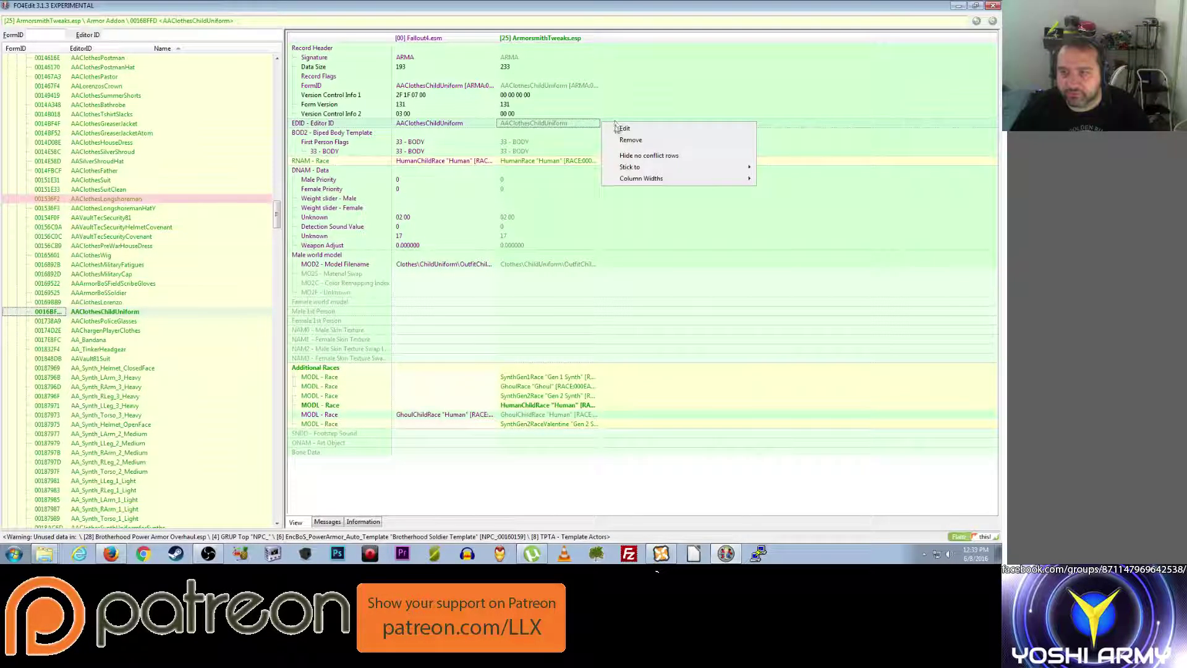
pyautogui.click(624, 128)
pyautogui.press('End')
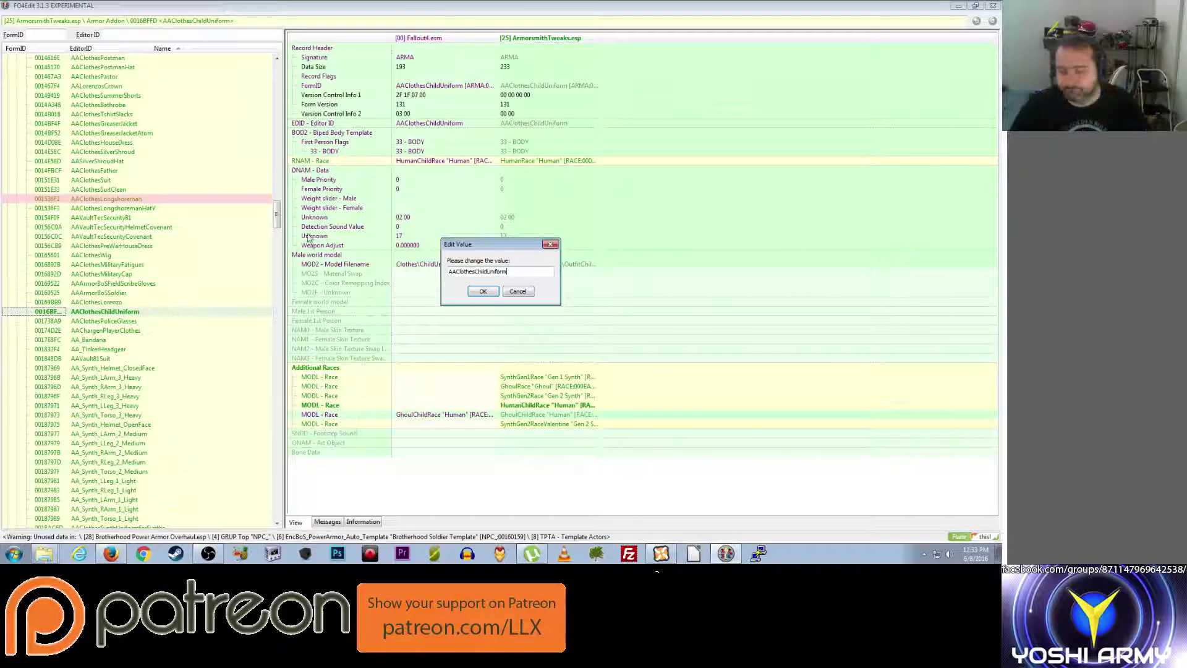
pyautogui.click(450, 271)
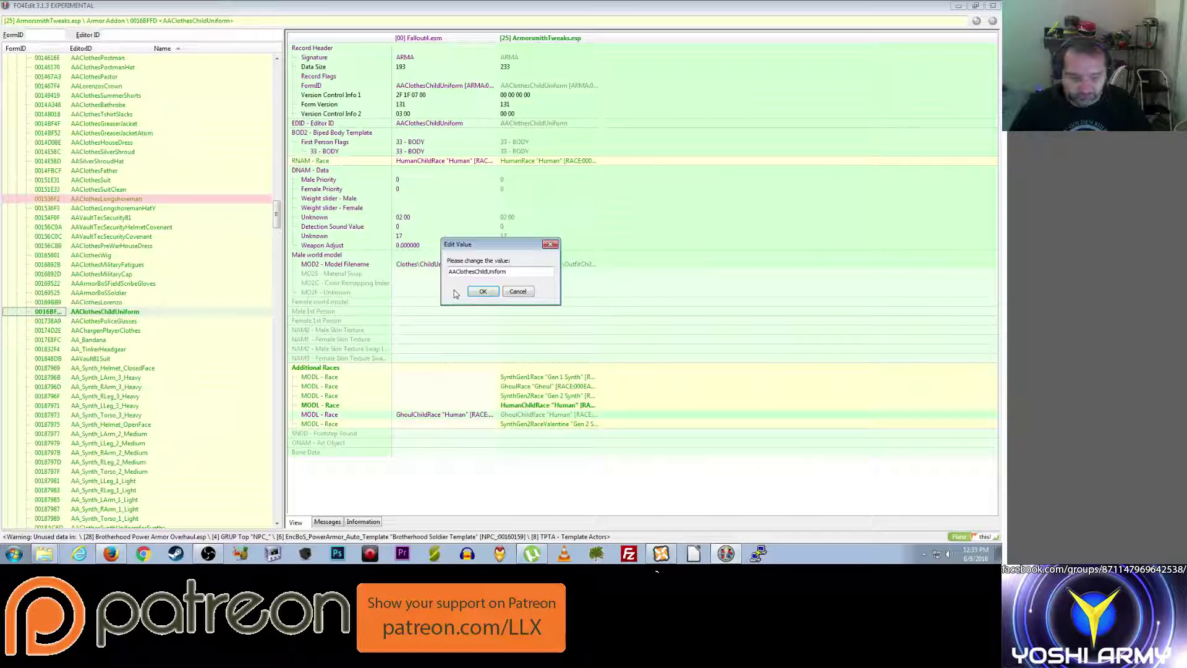
pyautogui.write('CHILD')
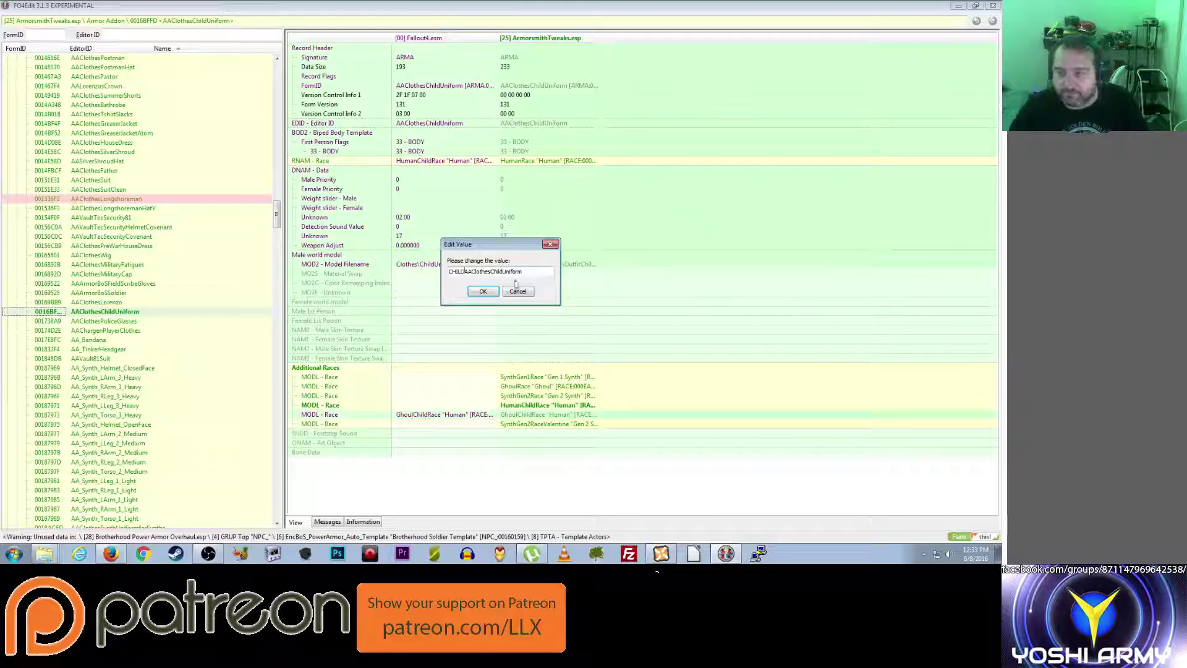
pyautogui.click(486, 292)
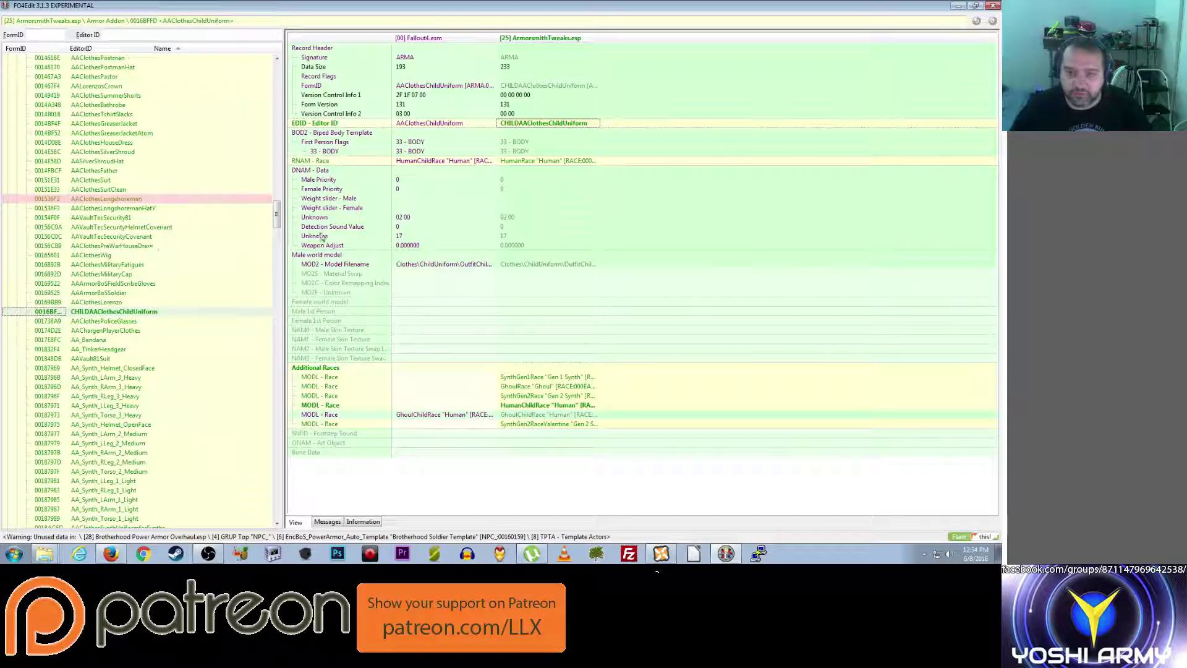
# Step: Look through the earlier clothing armor addon records in ArmorsmithTweaks.esp
pyautogui.moveTo(278, 213); pyautogui.dragTo(270, 149)
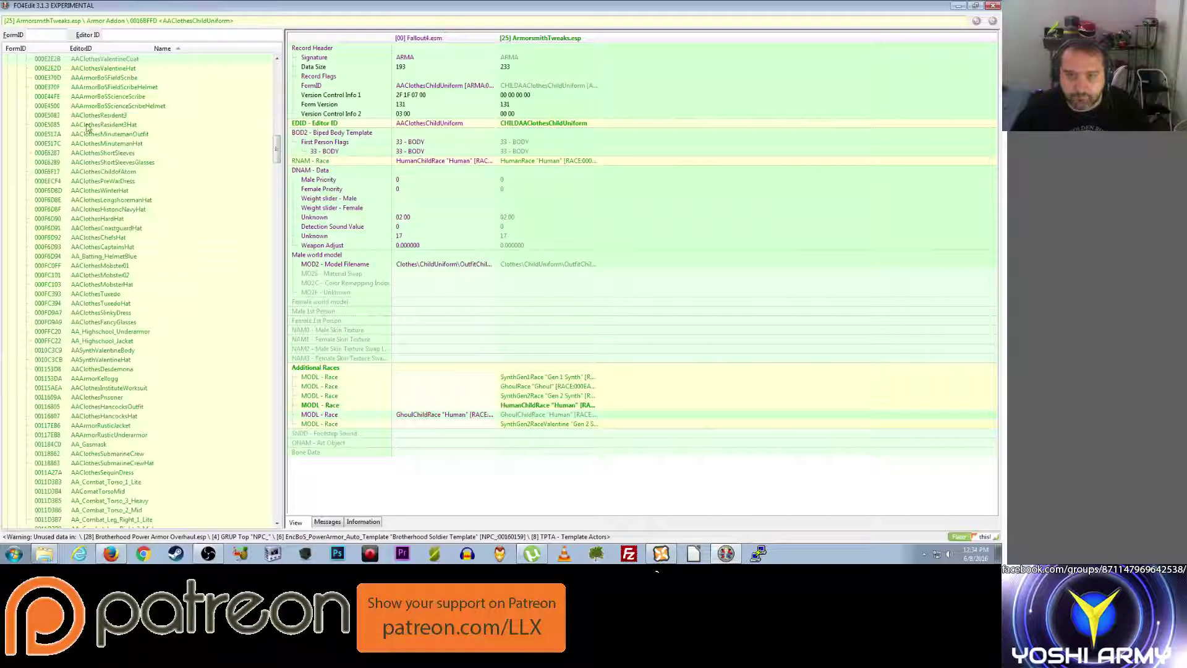